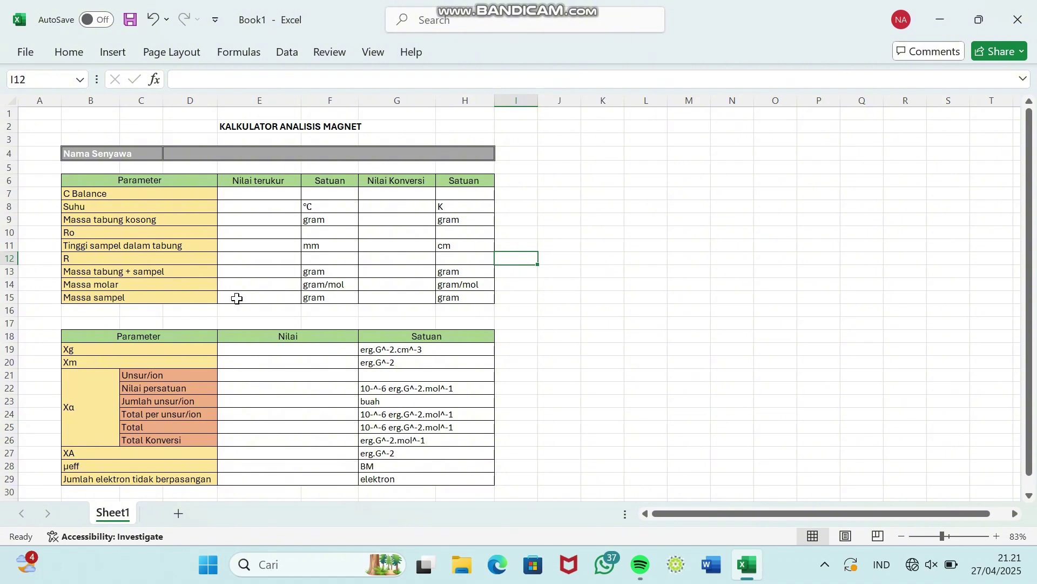
Step: Calculate the measured Massa sampel in E15 with the formula =E13-E9, subtracting the empty tube mass from the tube-plus-sample mass
click(237, 298)
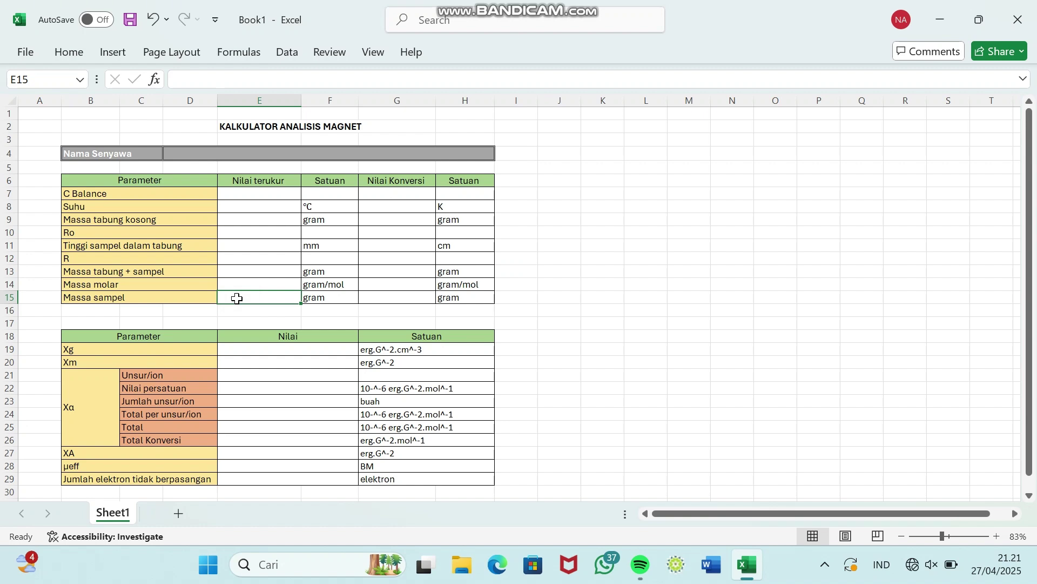
text(=)
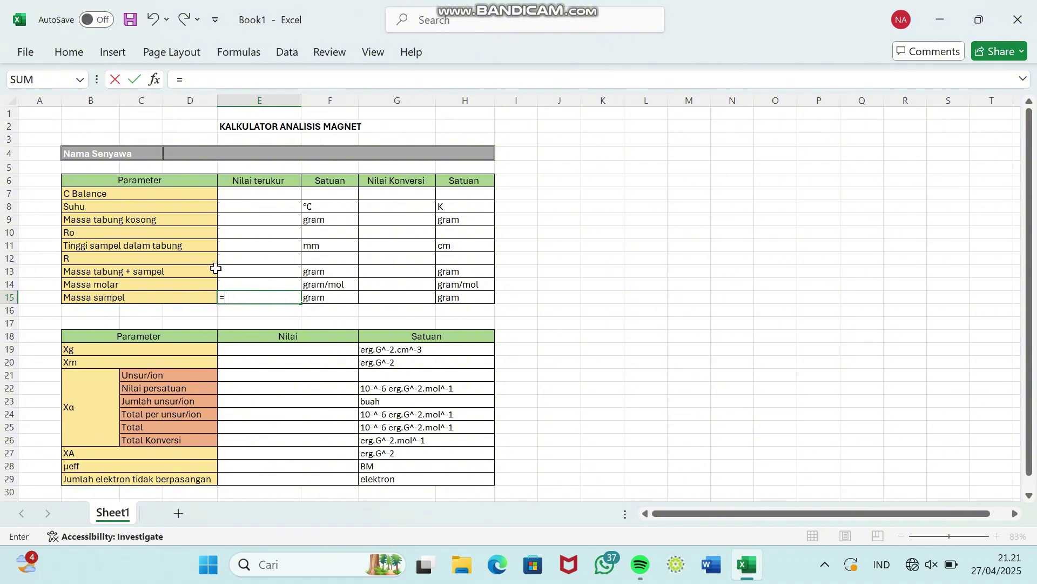
click(246, 274)
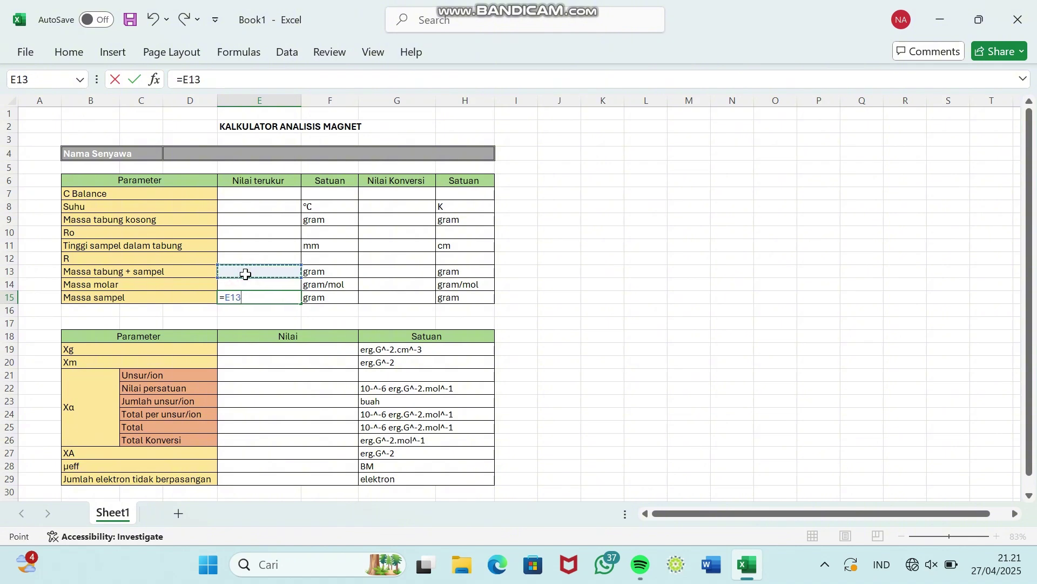
text(-)
click(247, 222)
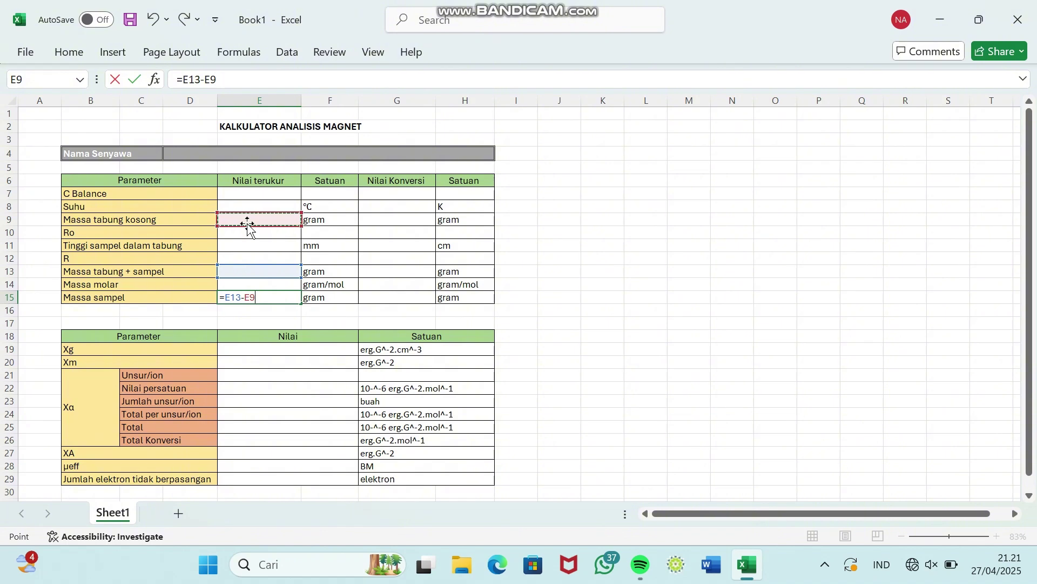
key(Return)
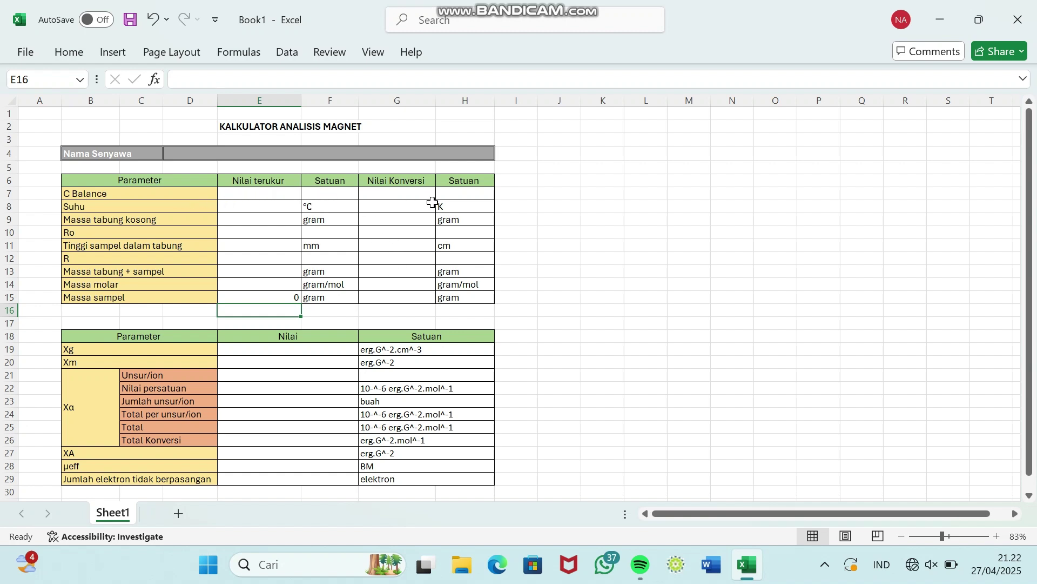
Step: Link the C Balance conversion value in G7 to its measured value with =E7
click(405, 193)
text(=)
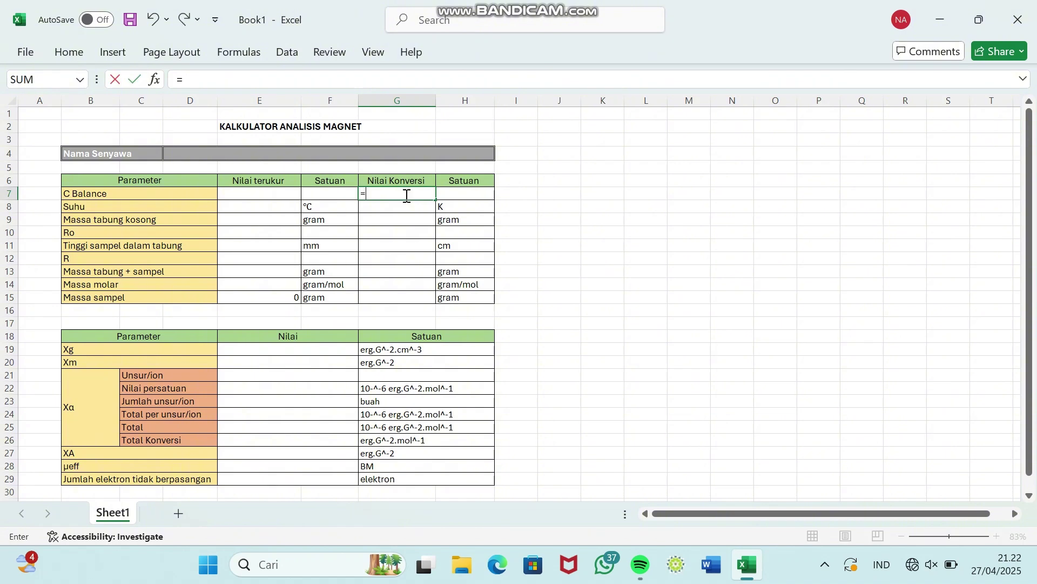
click(291, 193)
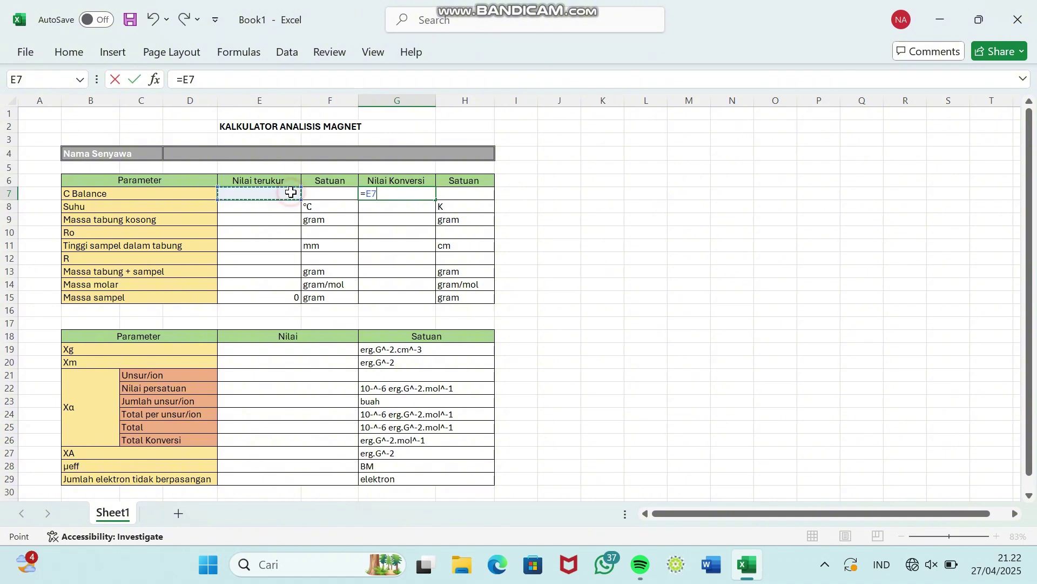
key(Return)
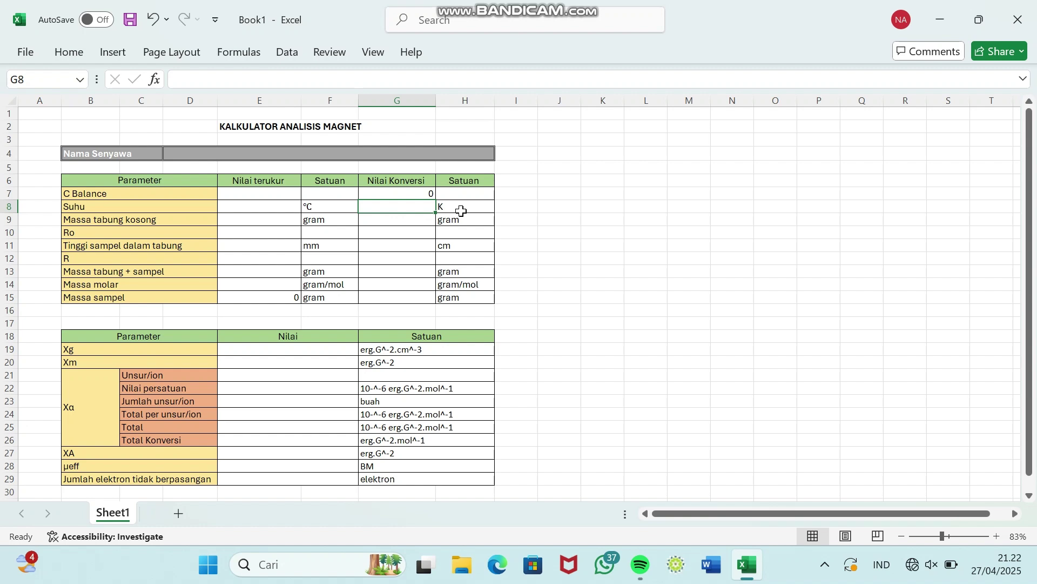
Step: Convert the Suhu value from °C to kelvin in G8 with the formula =E8+273,15
text(=)
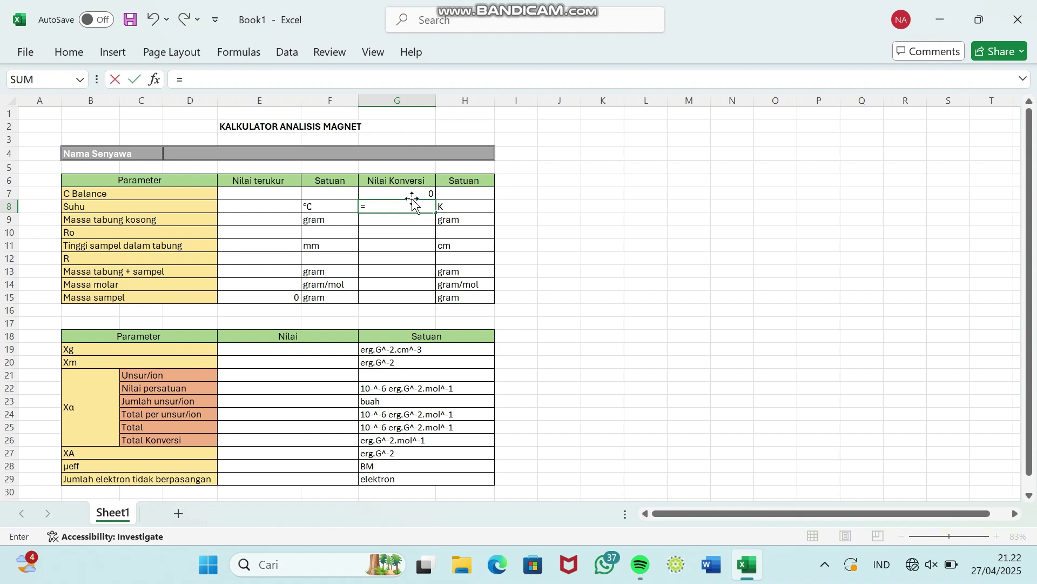
click(277, 207)
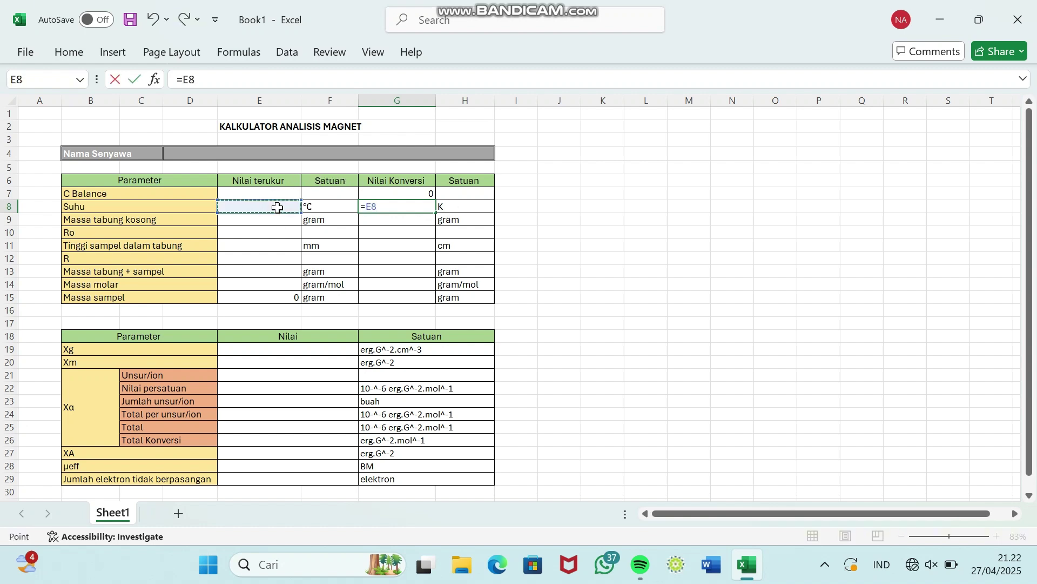
text(+3)
key(BackSpace)
text(273,15)
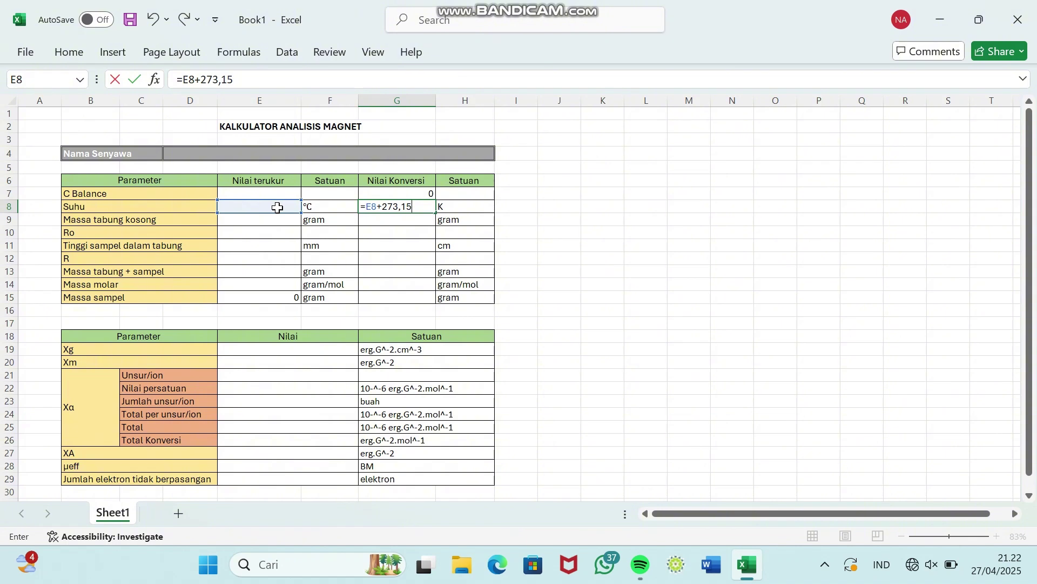
key(Return)
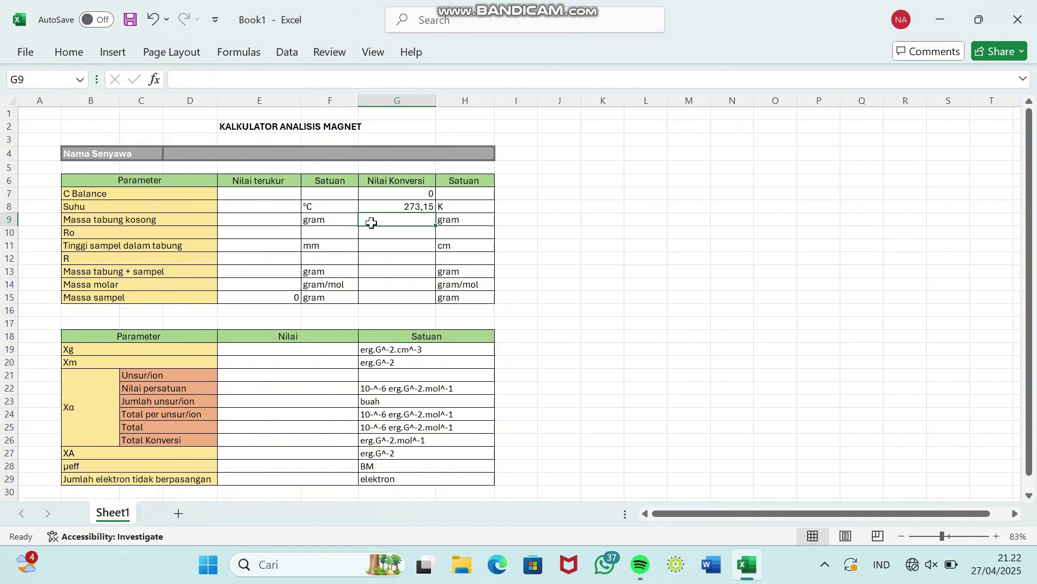
Step: Carry the measured Massa tabung kosong and Ro into the Nilai Konversi column with =E9 in G9 and =E10 in G10
text(=)
click(267, 220)
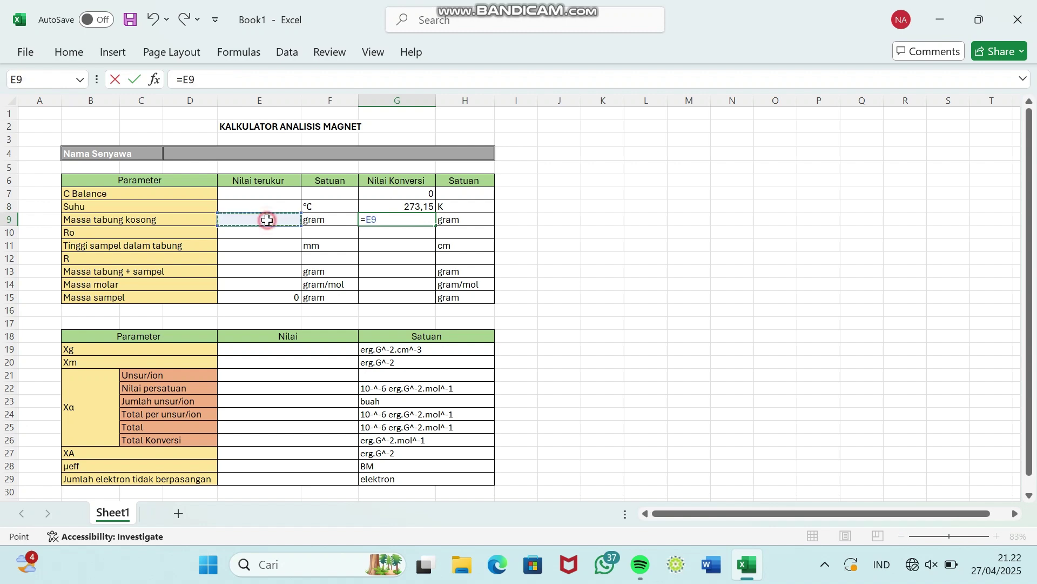
key(Return)
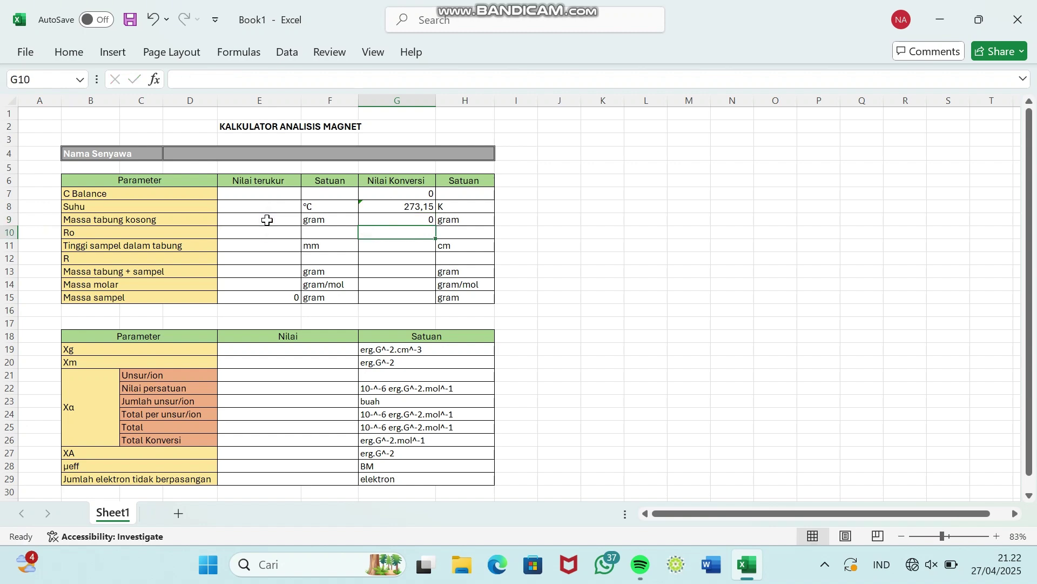
text(=)
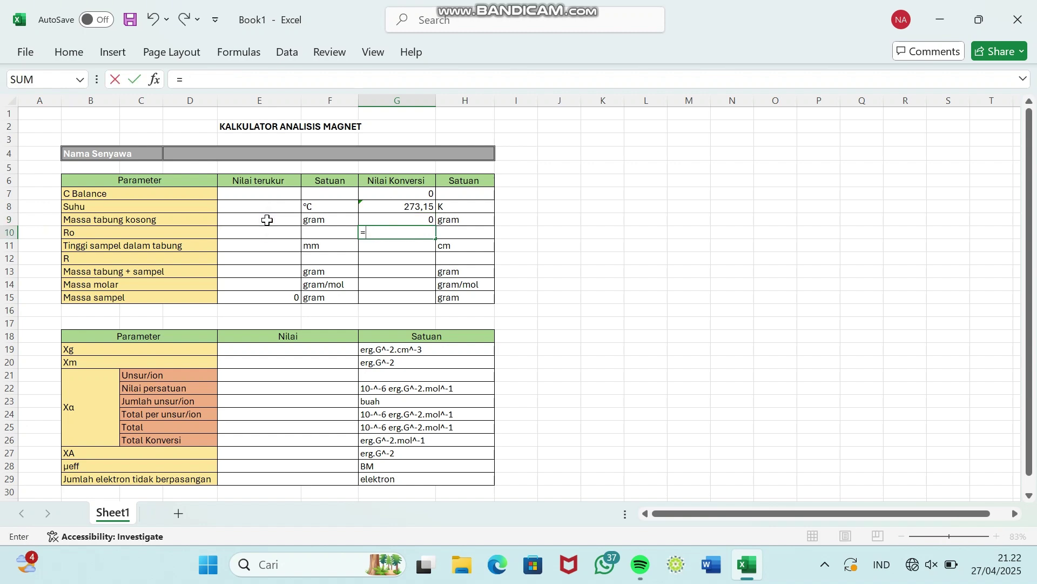
click(273, 233)
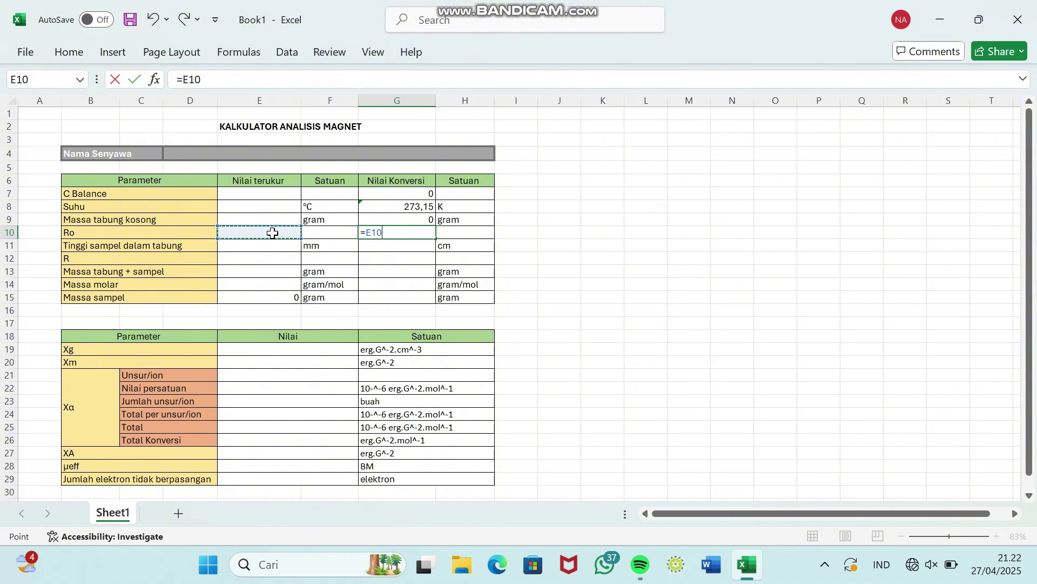
key(Return)
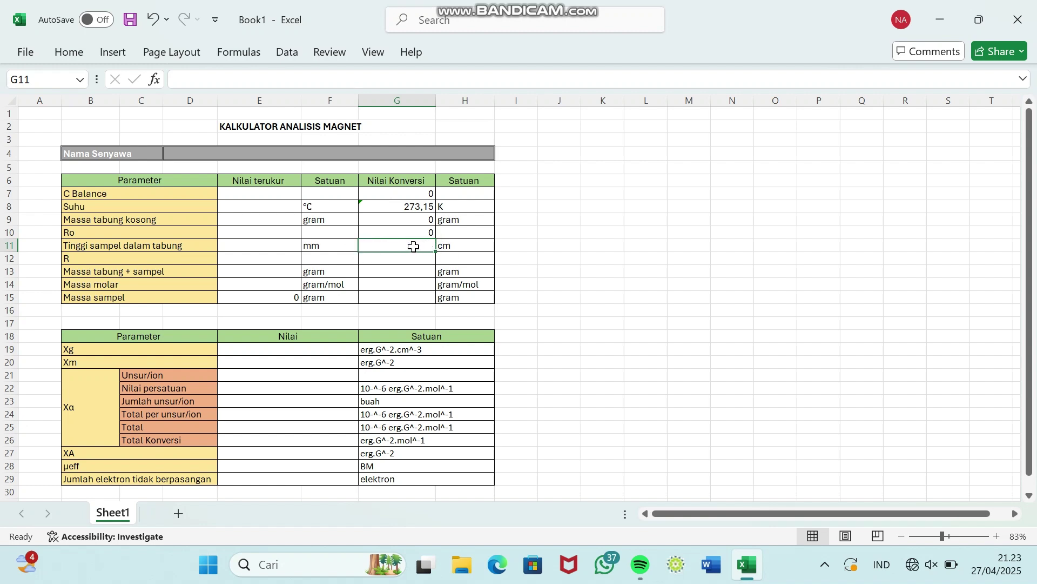
Step: Convert Tinggi sampel dalam tabung from mm to cm in G11 with the formula =E11/10
text(=)
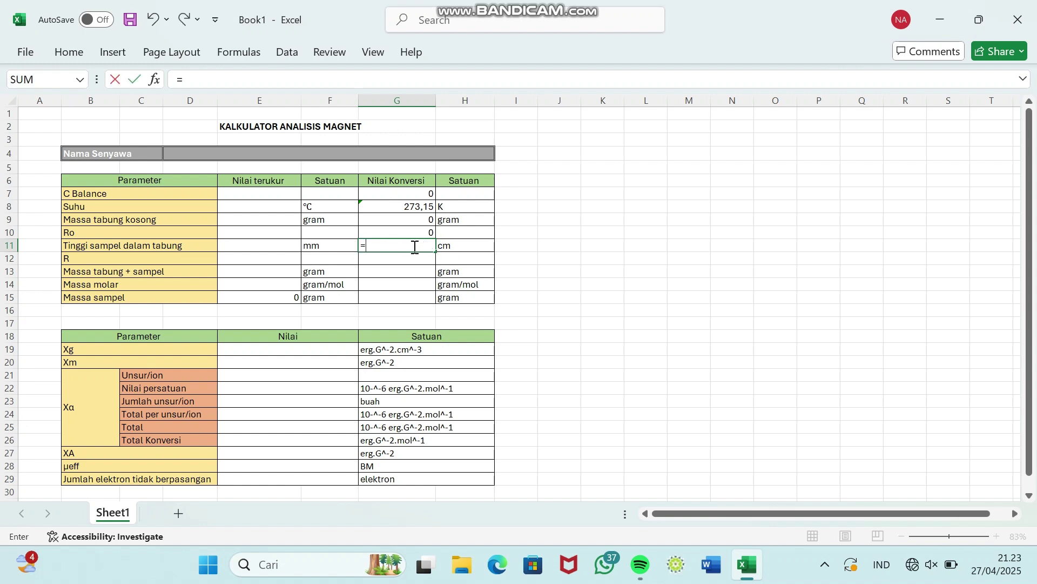
click(292, 247)
text(/10)
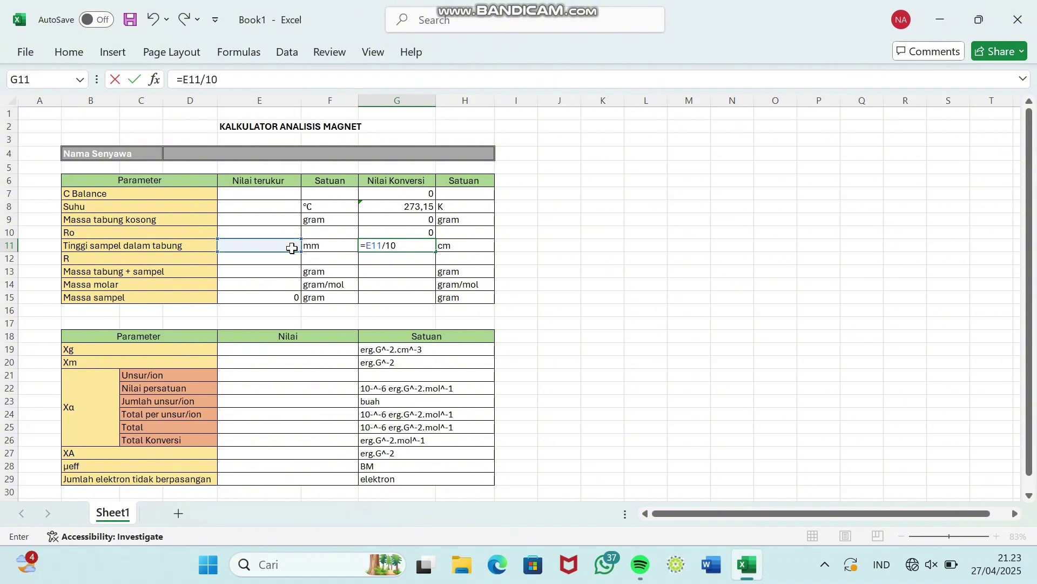
key(Return)
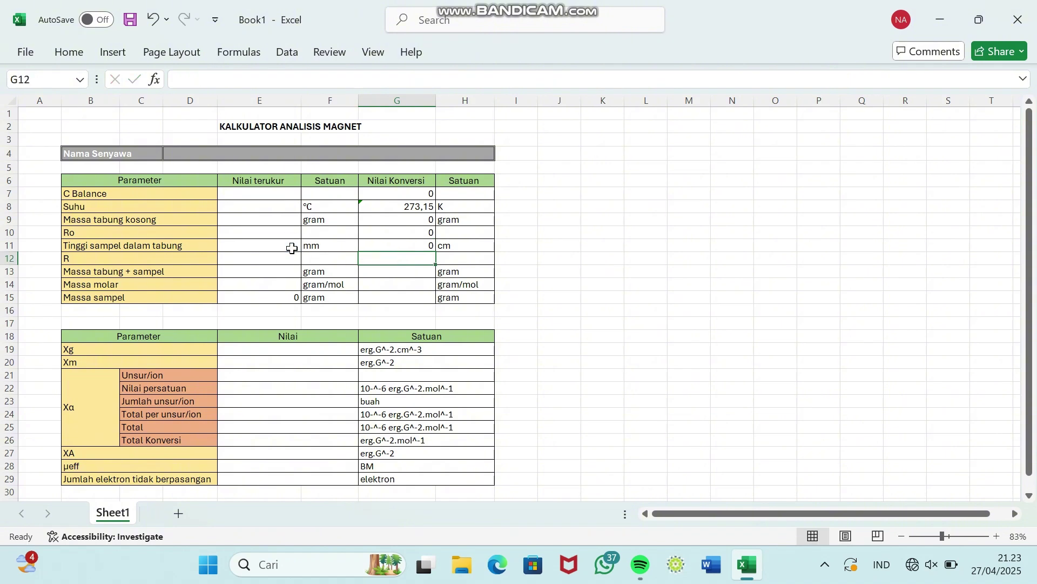
Step: Carry the measured R and Massa tabung + sampel into the Nilai Konversi column with =E12 in G12 and =E13 in G13
text(=)
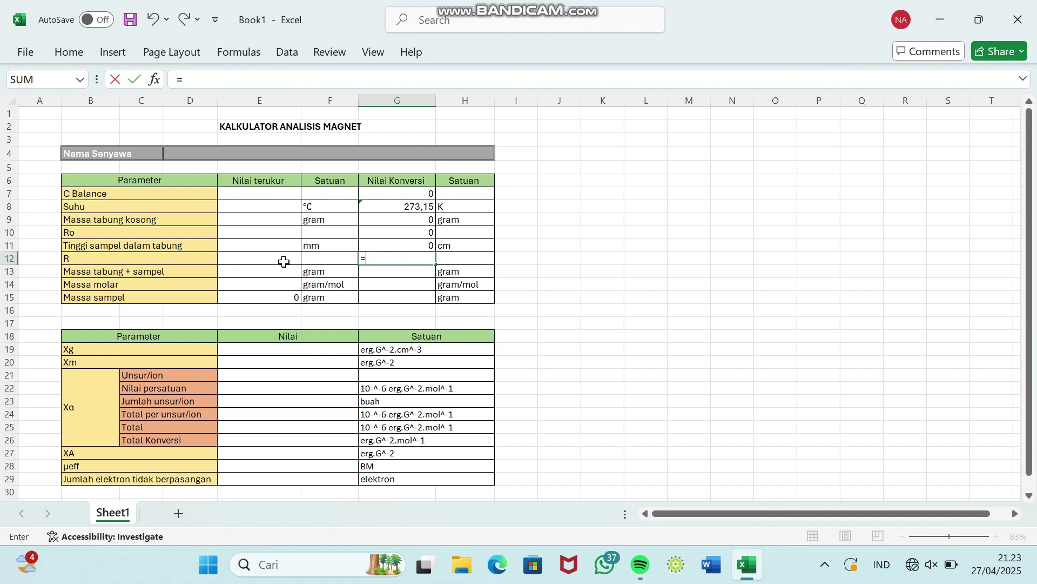
click(283, 260)
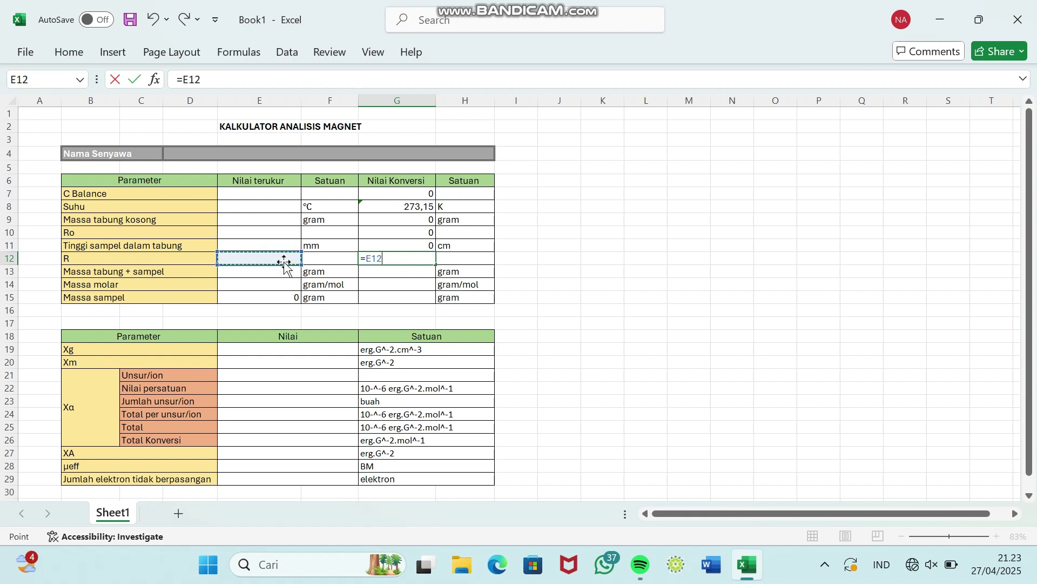
key(Return)
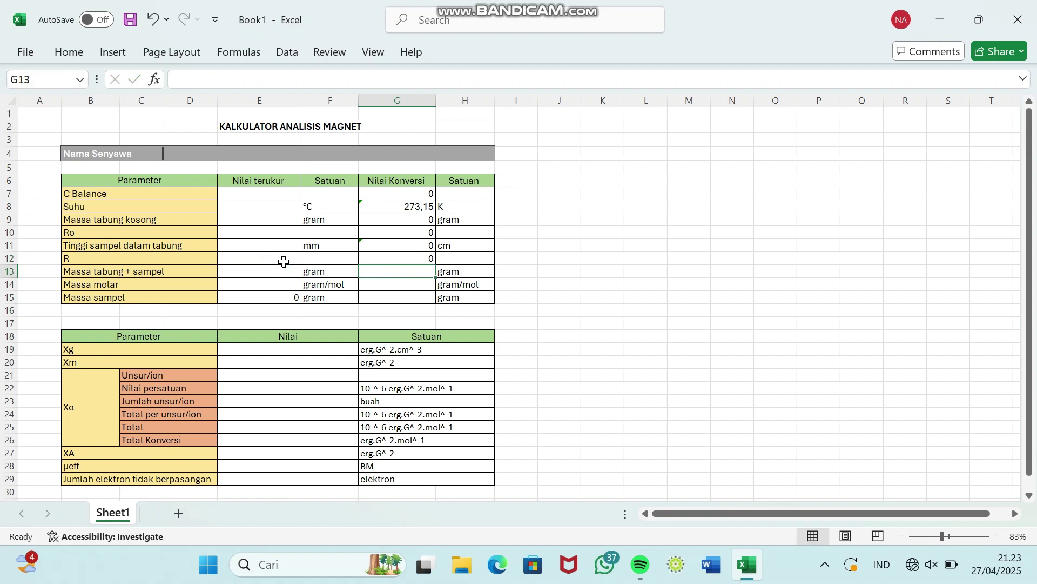
text(=)
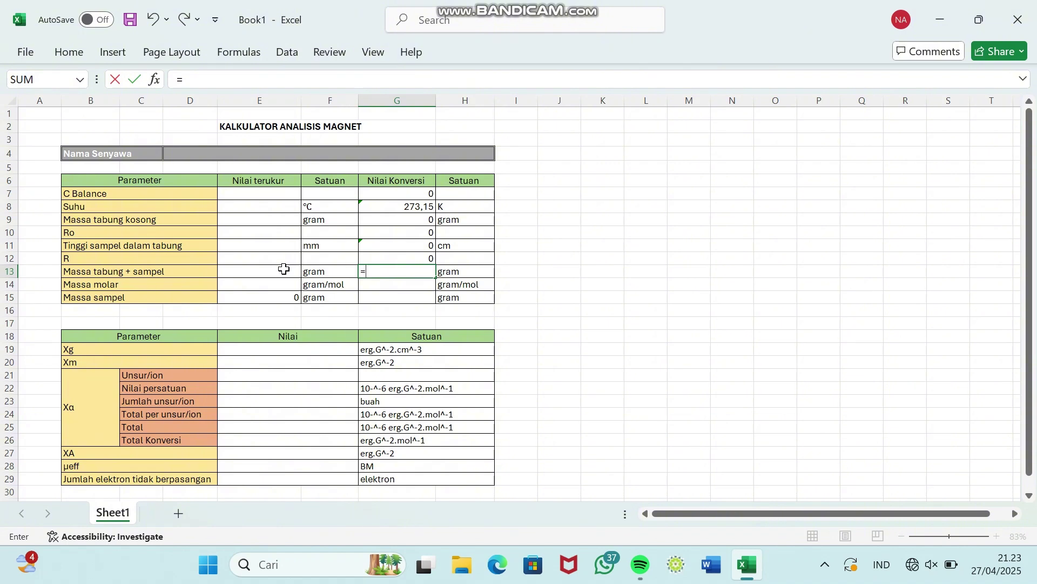
click(284, 276)
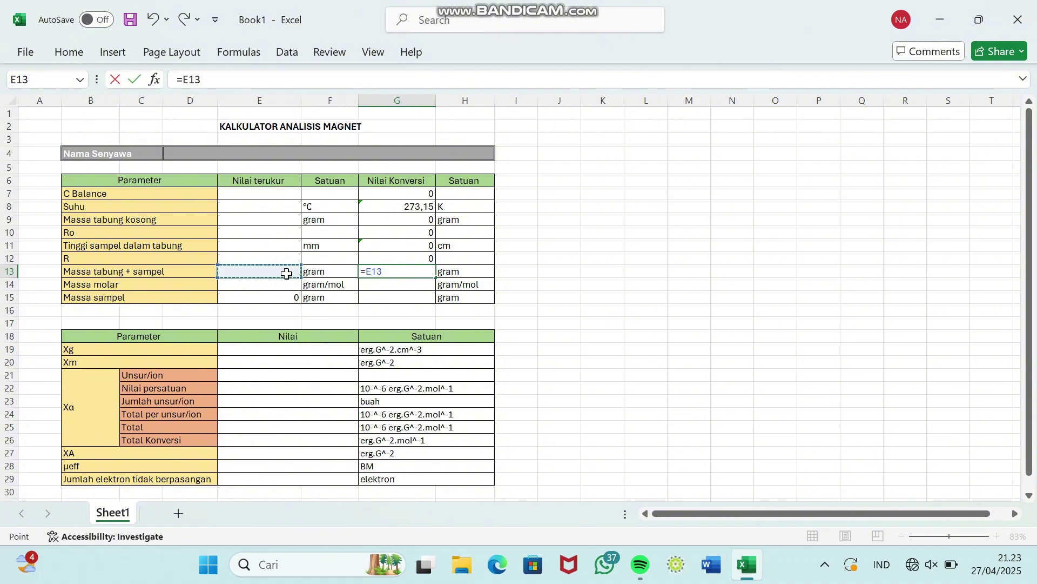
key(Return)
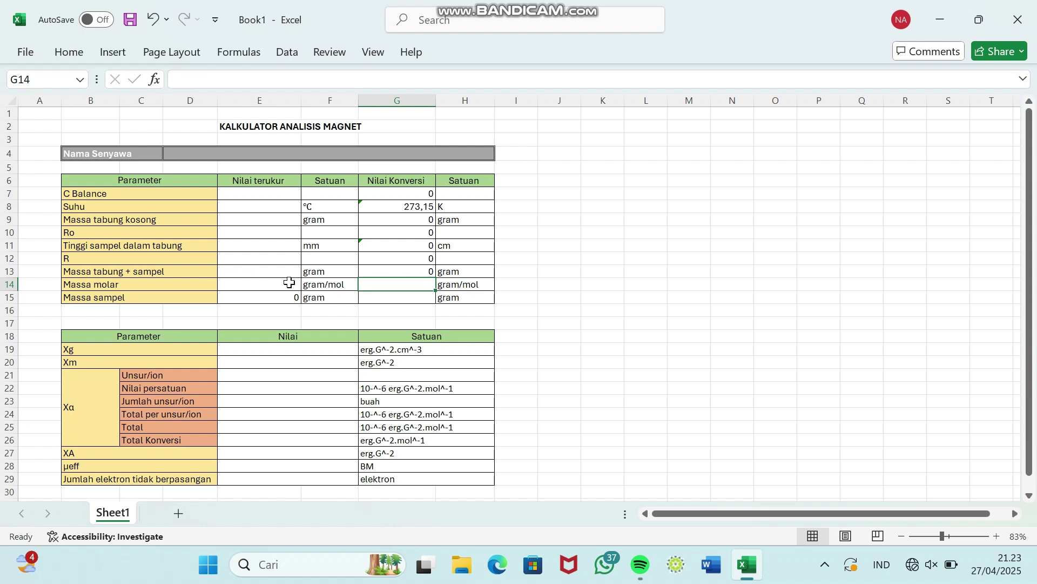
Step: Carry Massa molar and Massa sampel into the Nilai Konversi column with =E14 in G14 and =E15 in G15
text(=)
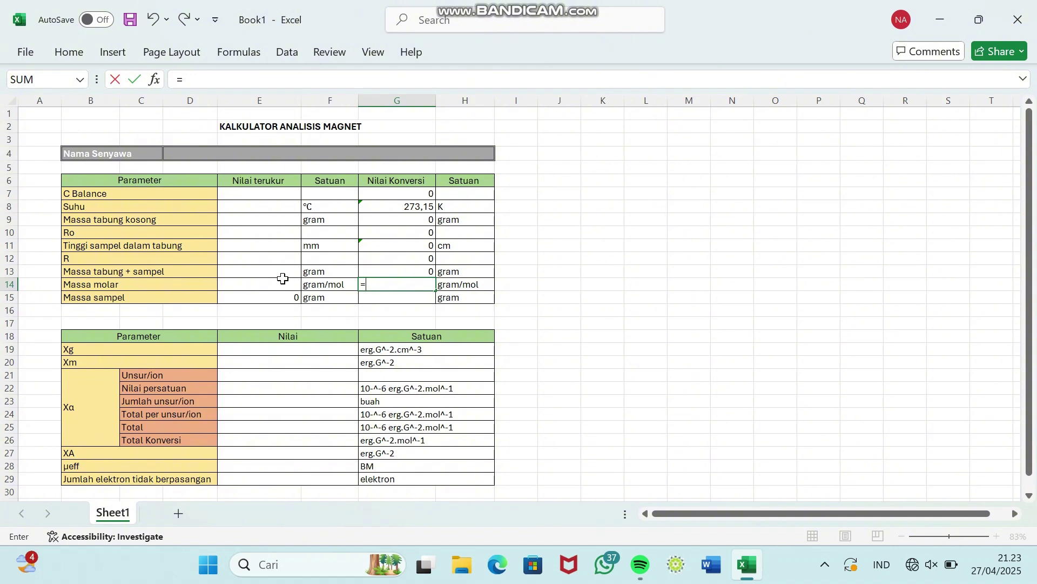
click(281, 280)
key(Return)
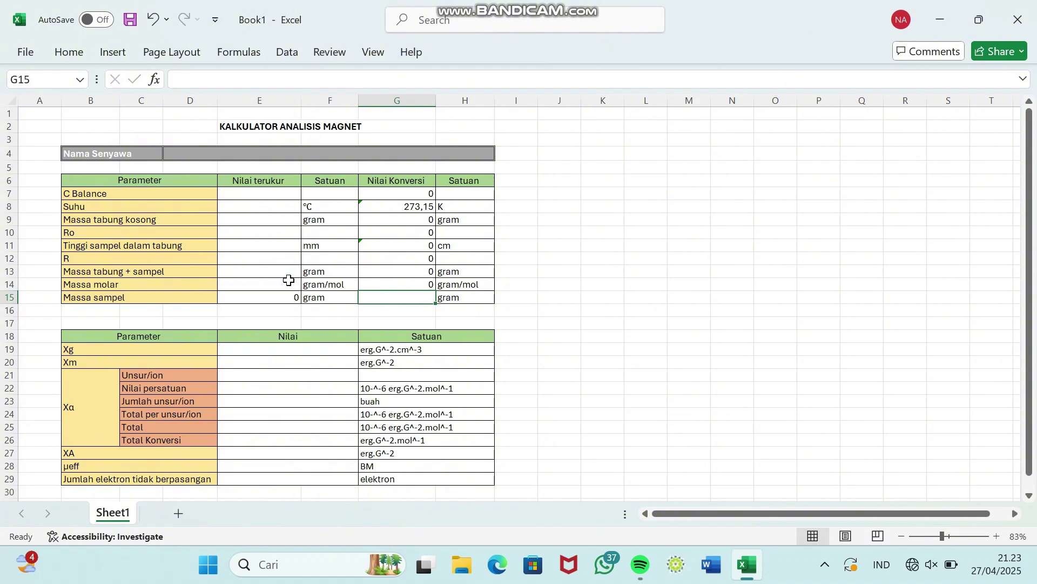
text(=)
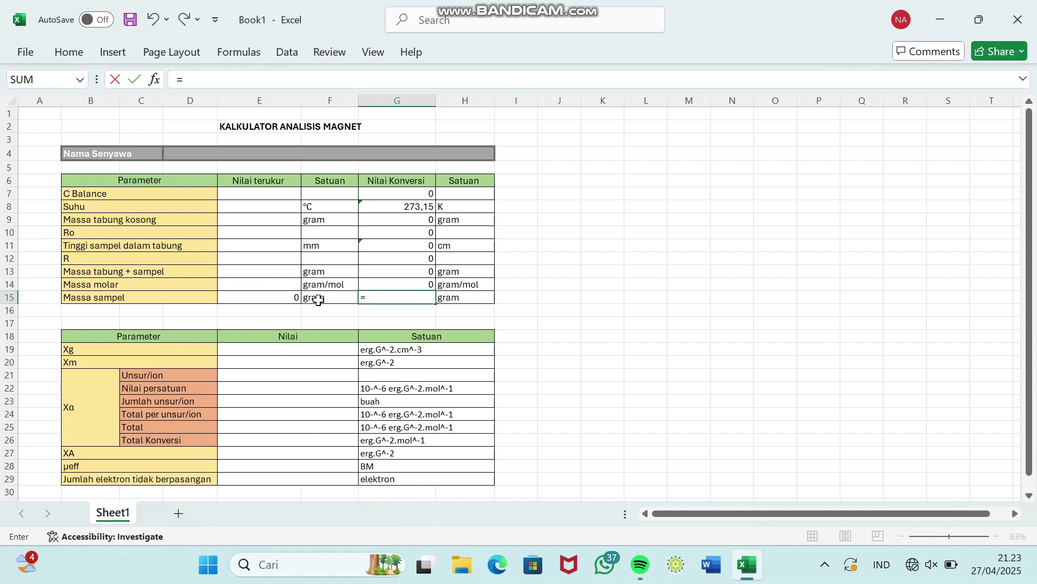
click(289, 302)
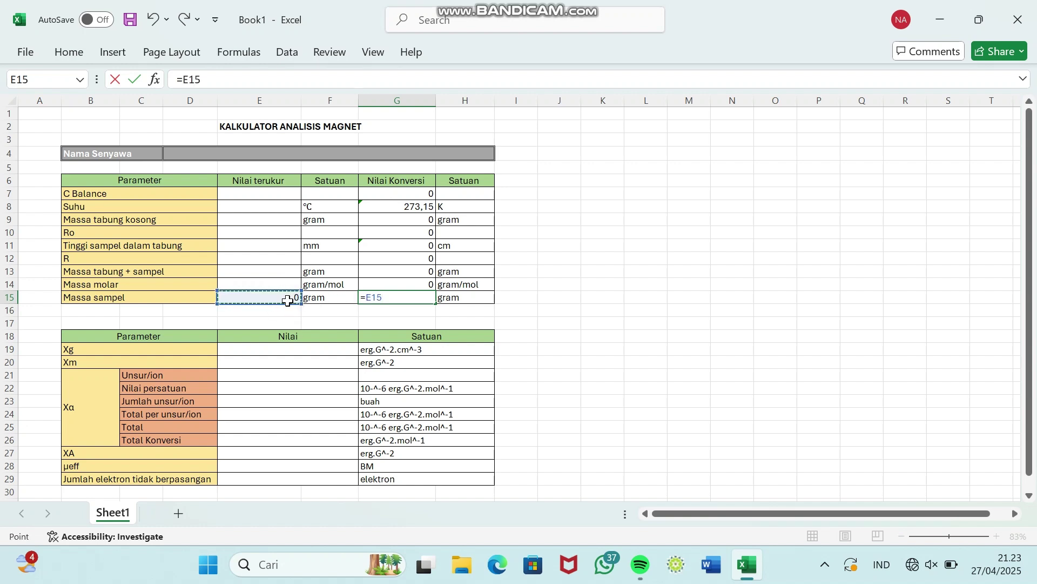
key(Return)
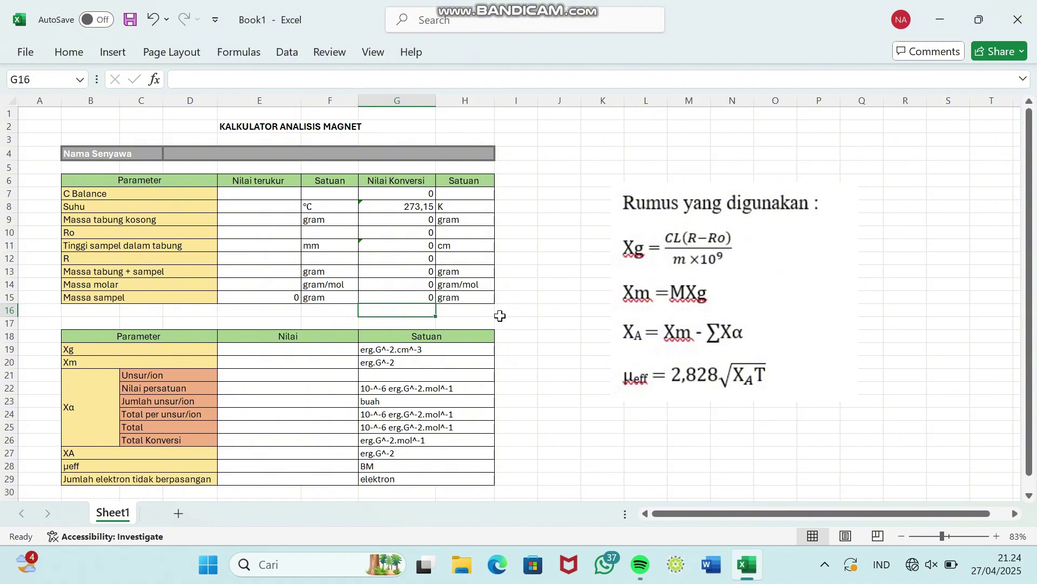
Step: Begin the Xg formula in E19 with the numerator =(G7*G11*(G12-G10))
click(327, 351)
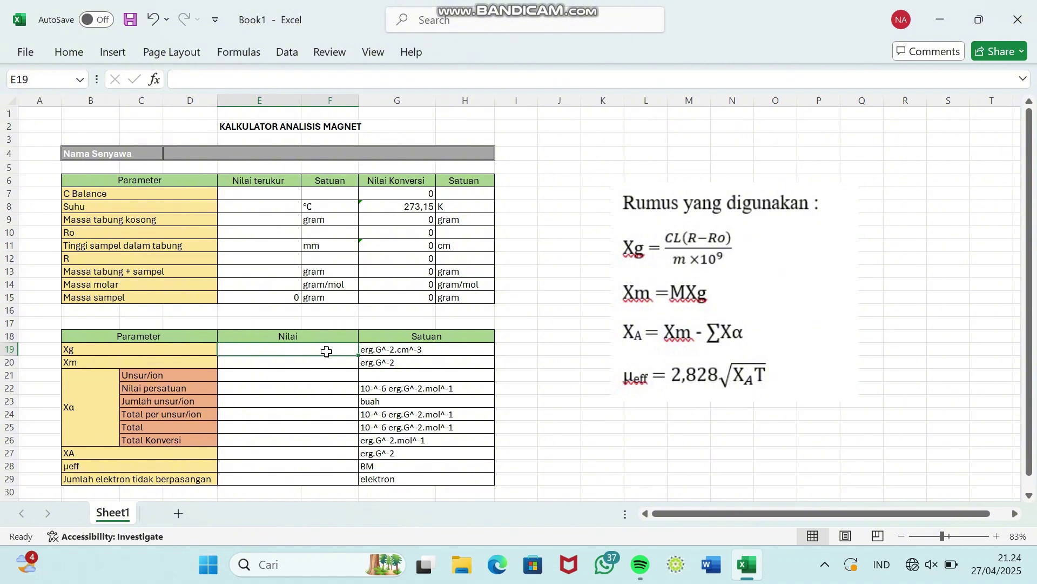
text(()
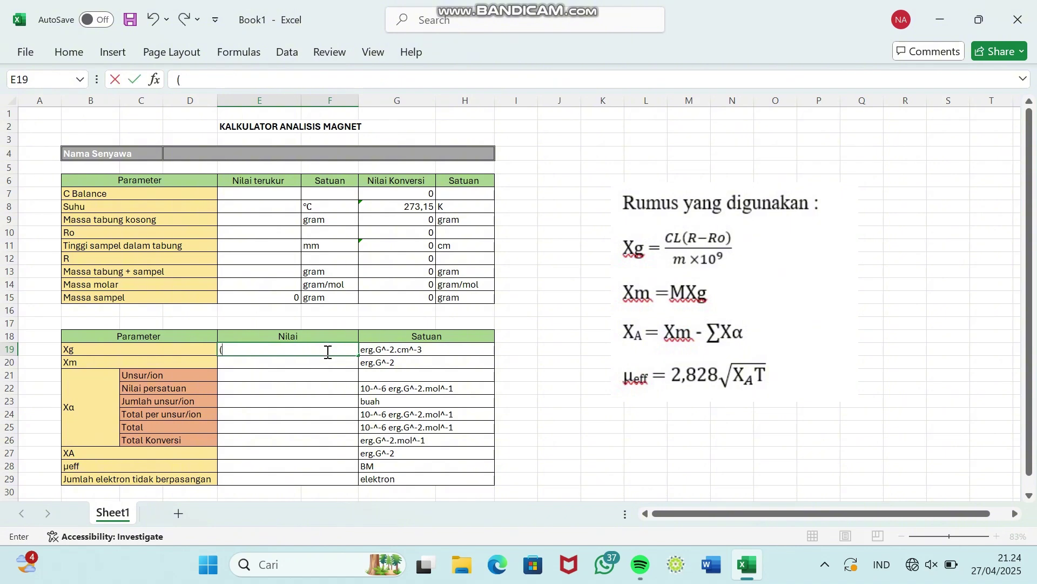
key(BackSpace)
text(=)
click(399, 193)
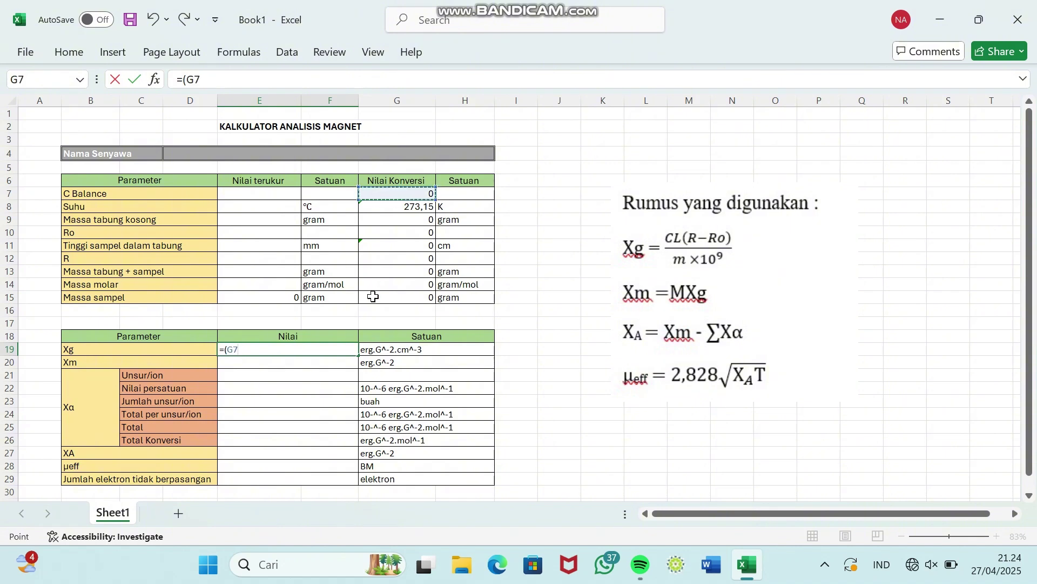
text(*)
click(376, 246)
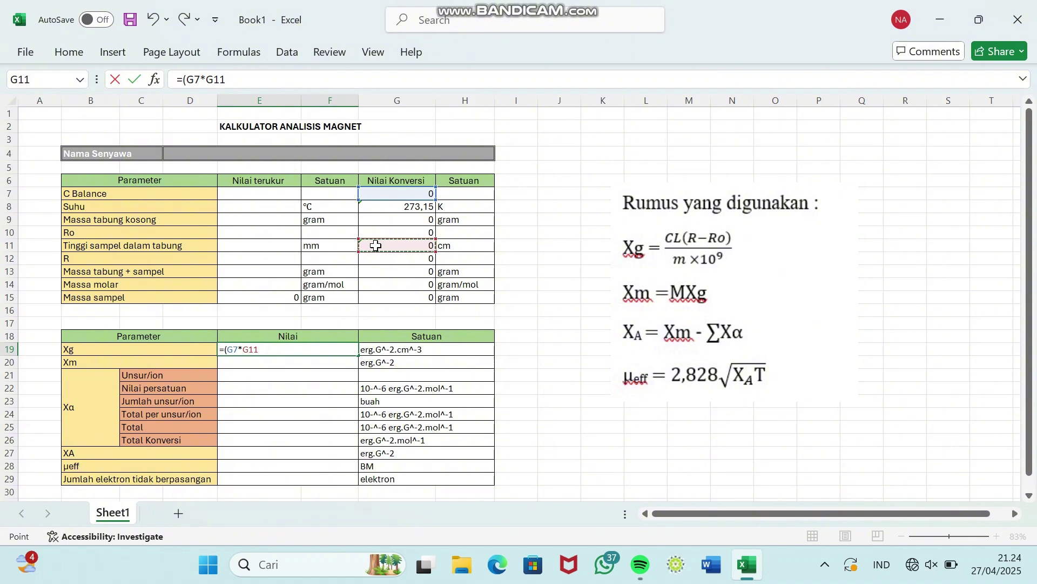
text(8)
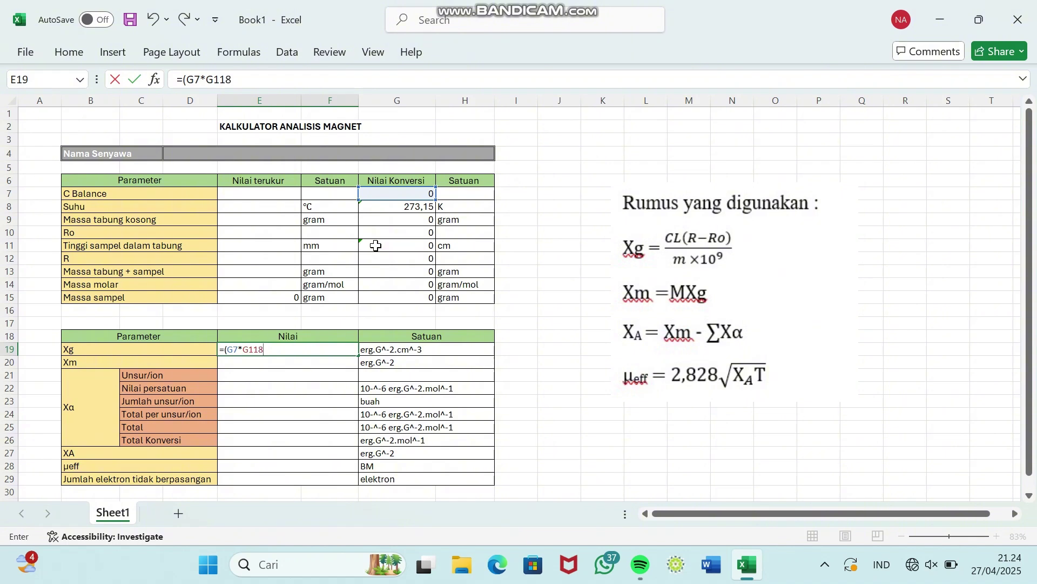
key(BackSpace)
text(*)
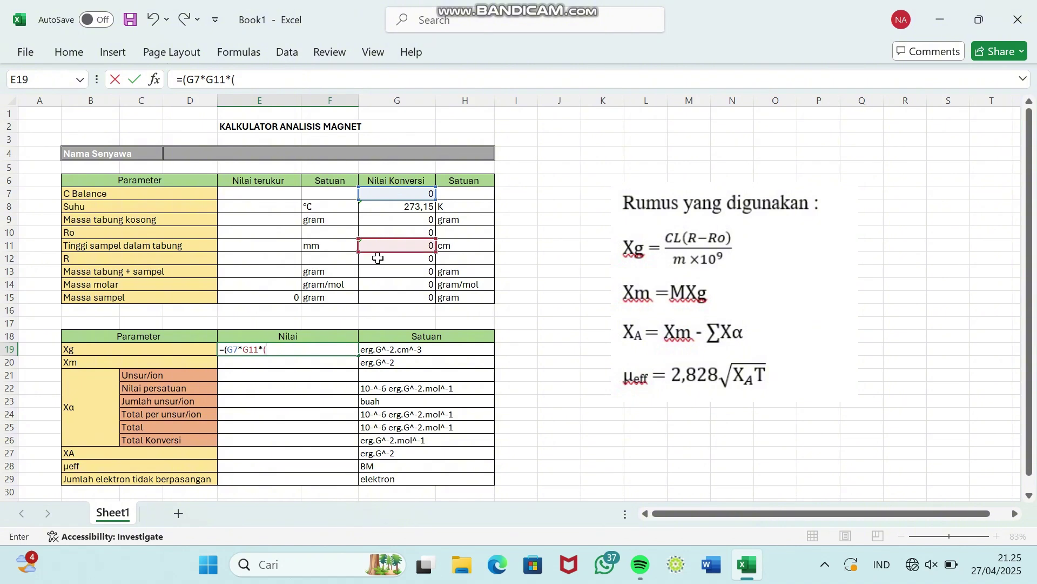
click(378, 259)
text(-)
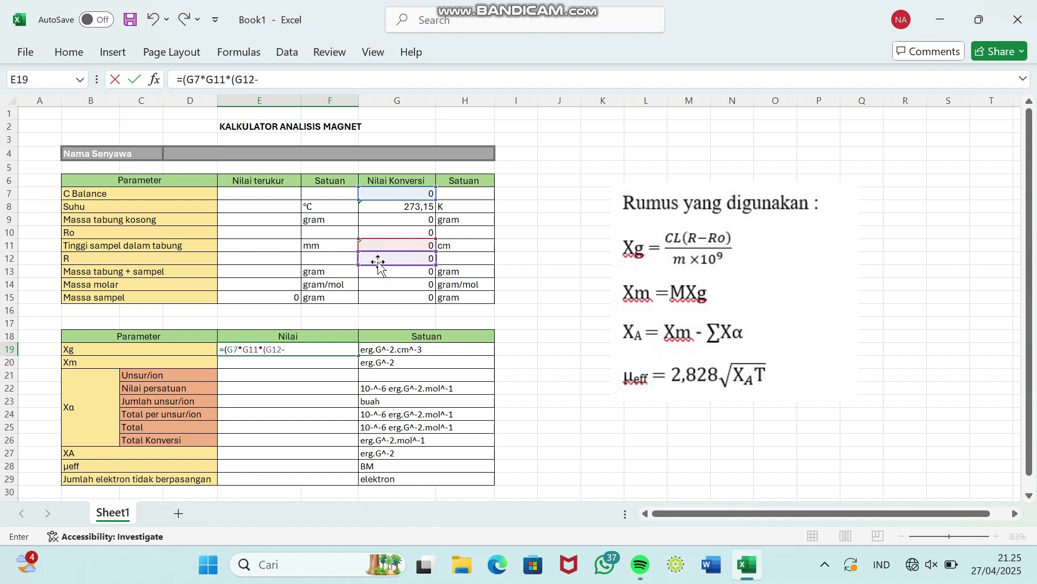
click(388, 232)
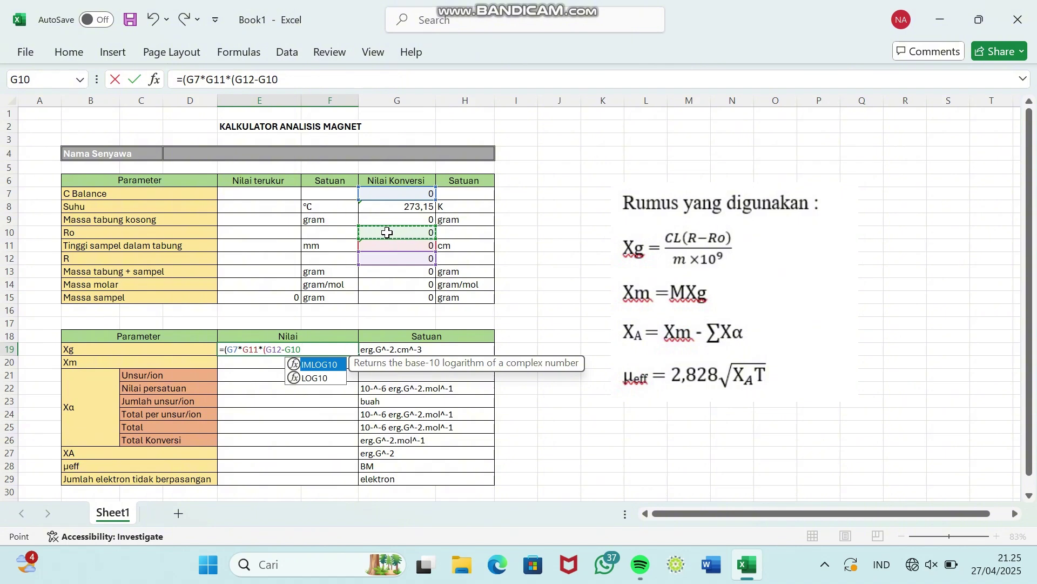
text())
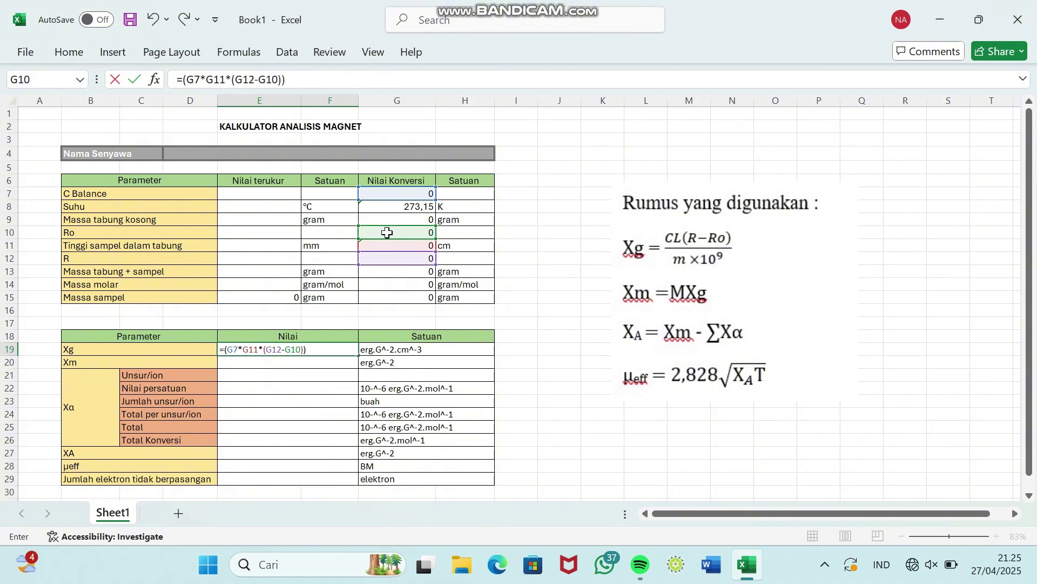
Step: Complete the Xg formula in E19 by dividing the numerator by (G15*10^9)
text(/)
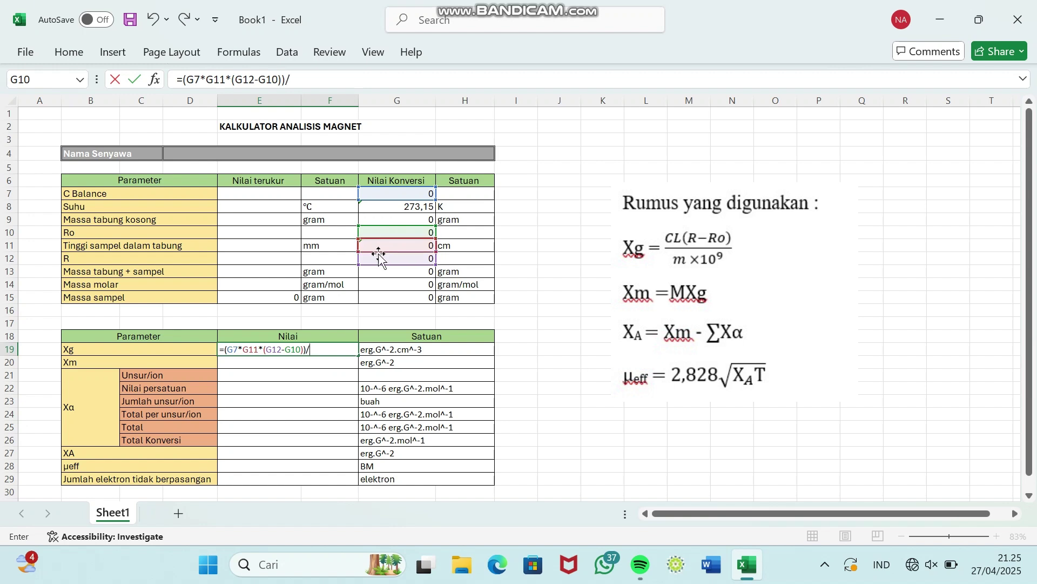
click(382, 297)
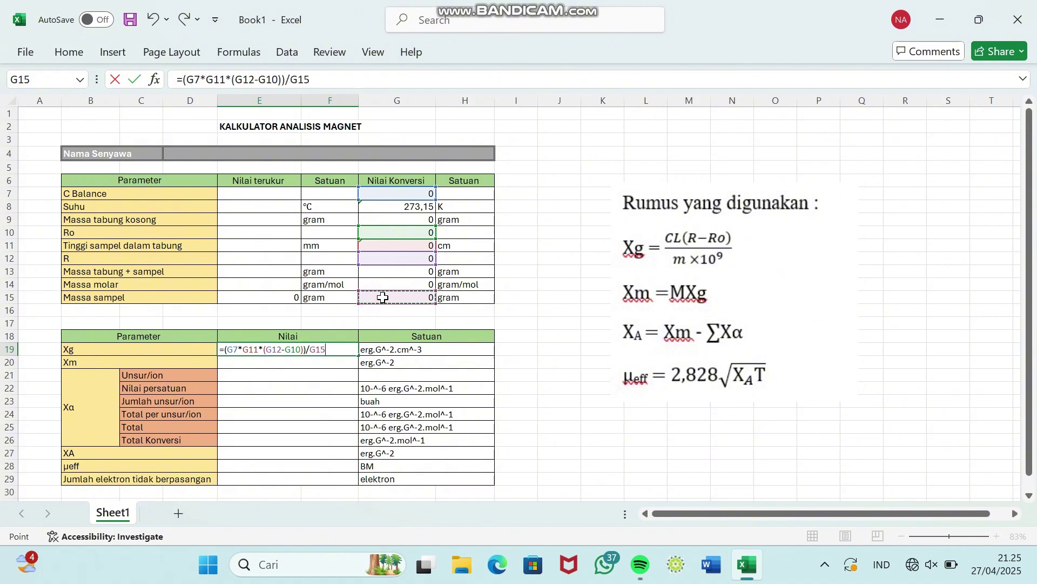
text(*10^9)
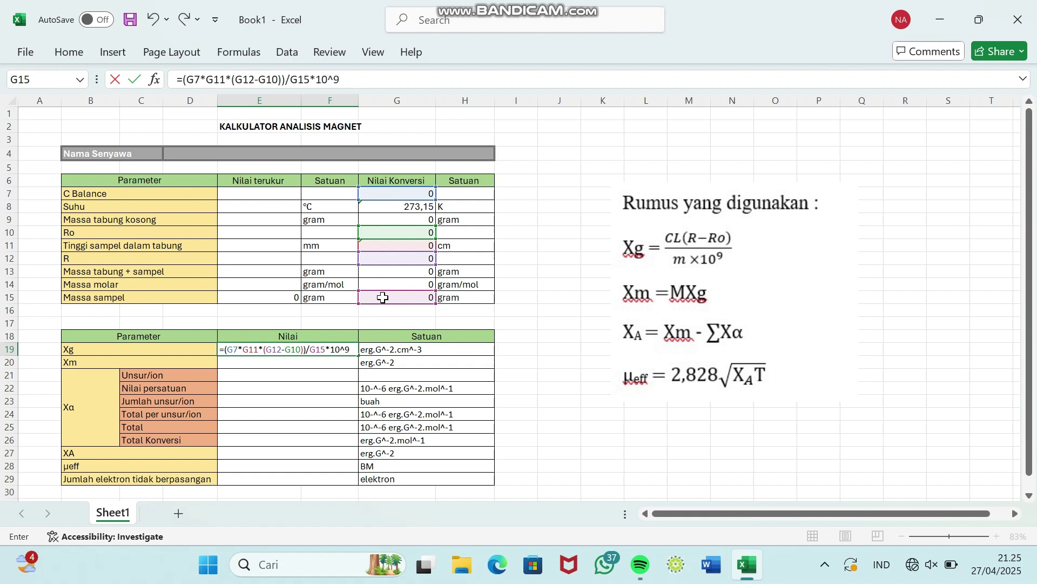
text())
click(311, 350)
text(()
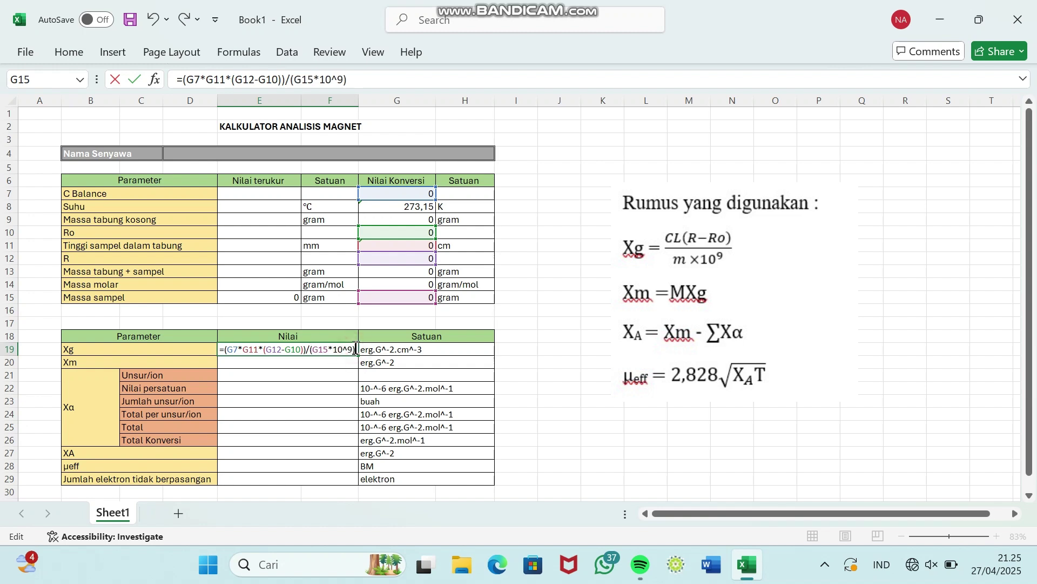
key(Return)
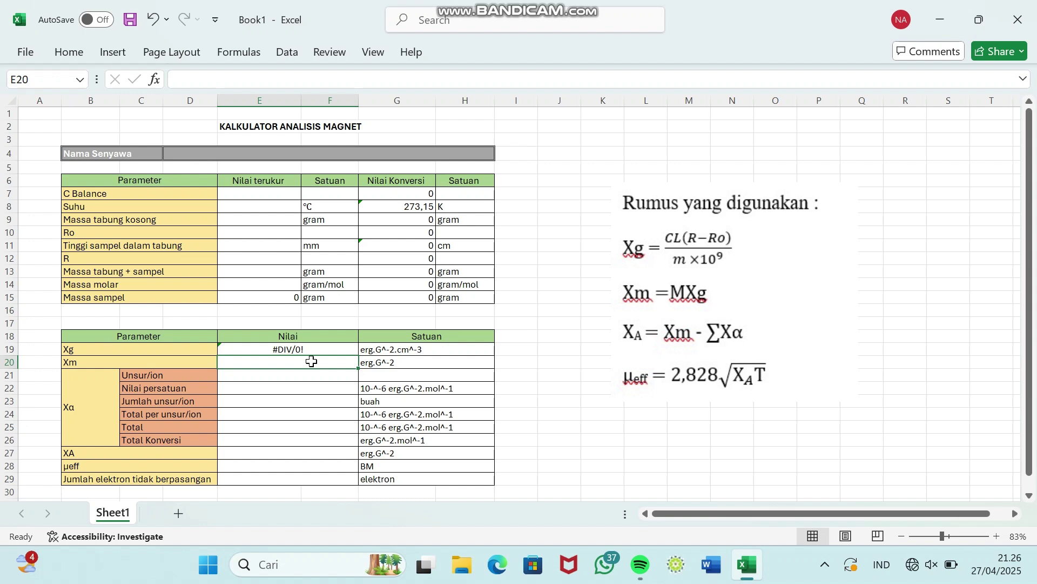
Step: Calculate Xm in E20 from Massa molar and Xg with the formula =G14*E19
text(=)
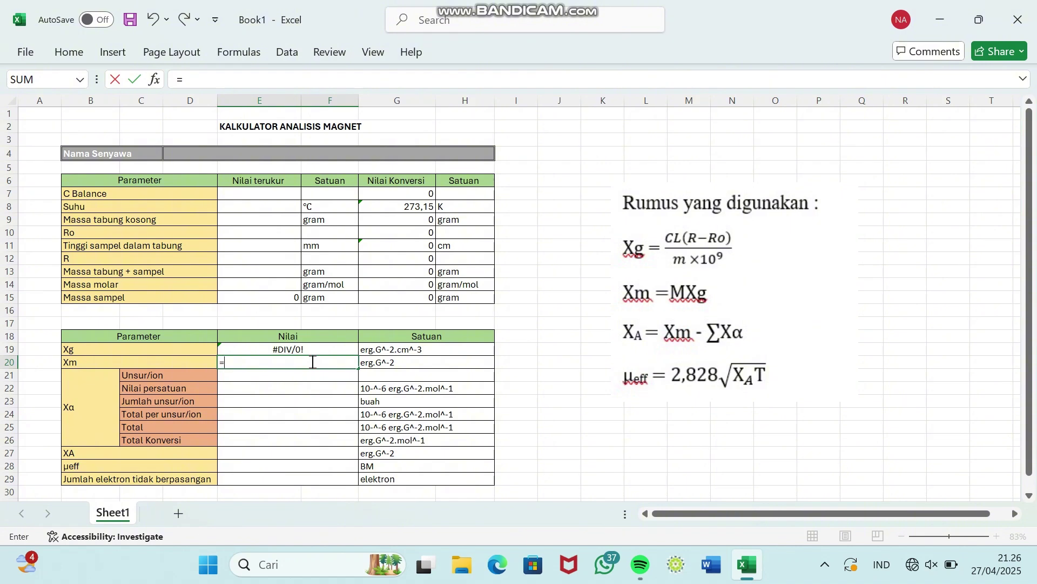
click(377, 287)
text(*)
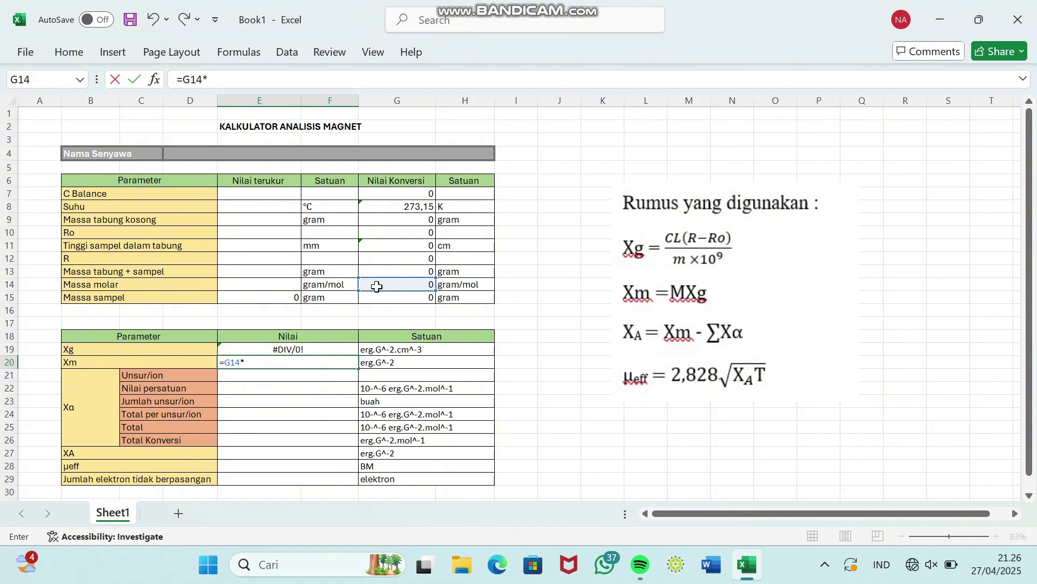
click(340, 350)
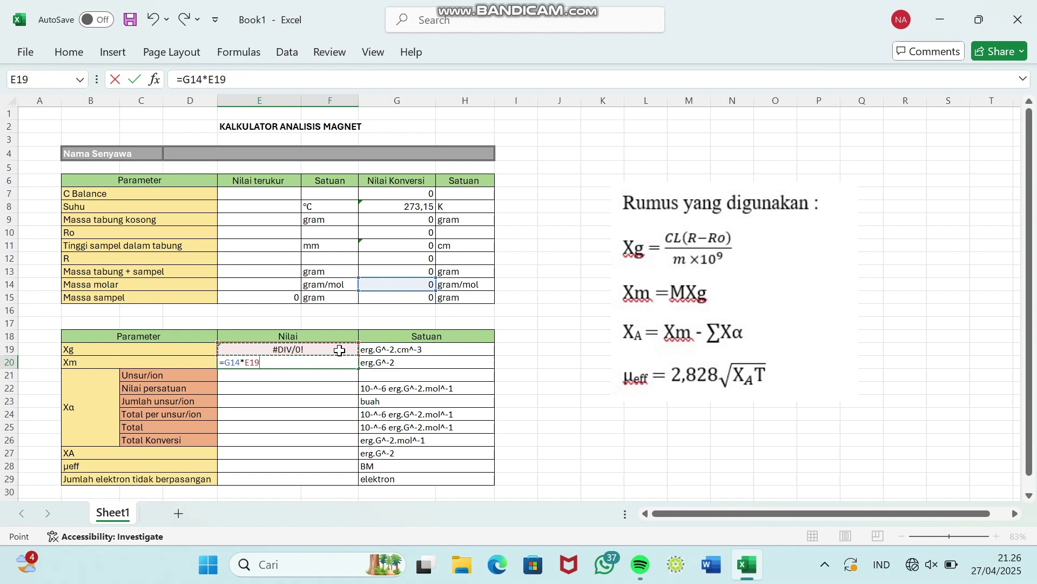
key(Return)
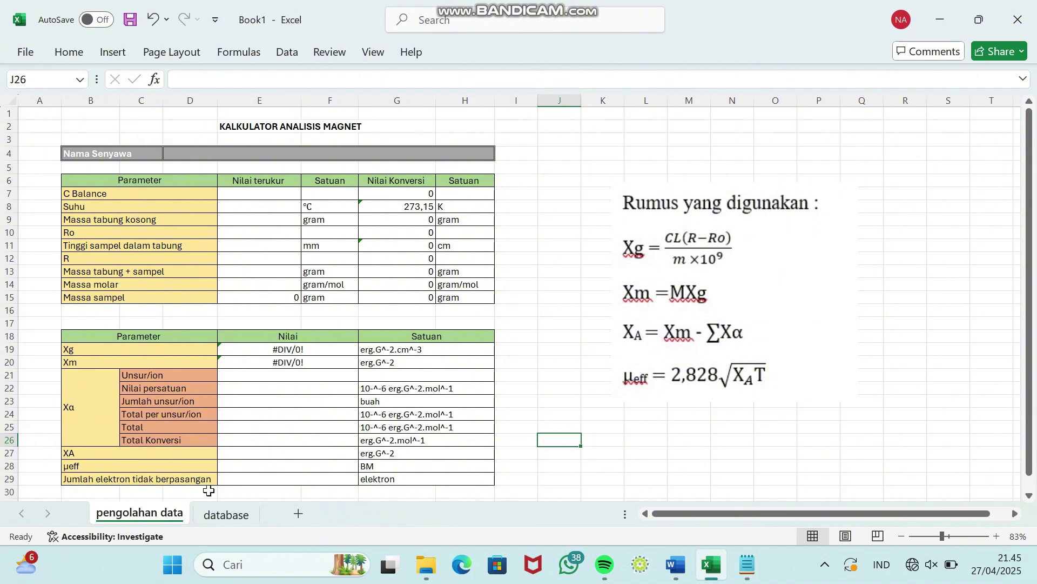
Step: Look through the cation list and its values on the database sheet and return to the pengolahan data sheet
click(226, 516)
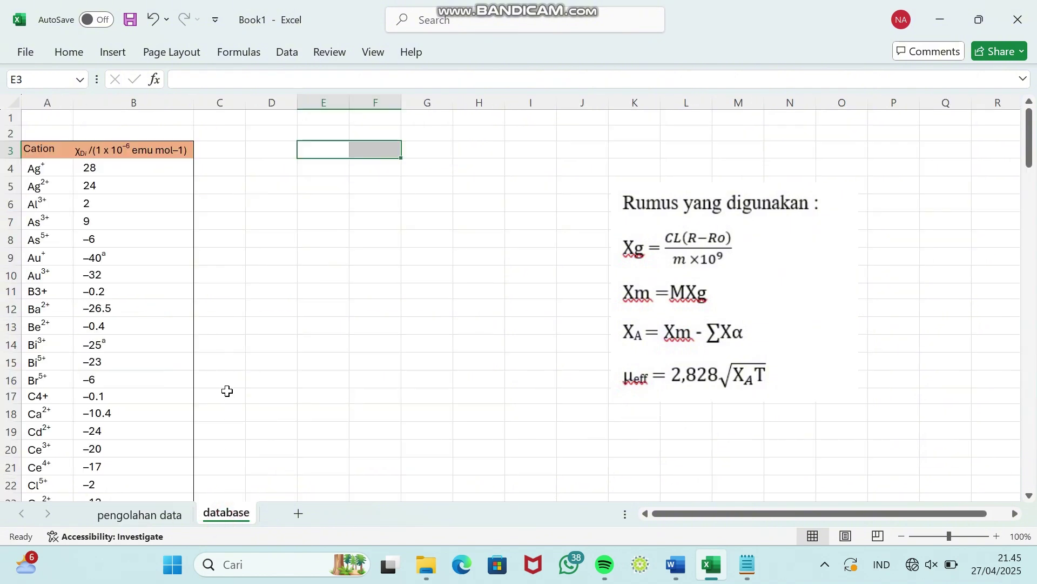
scroll(227, 391, down, 6)
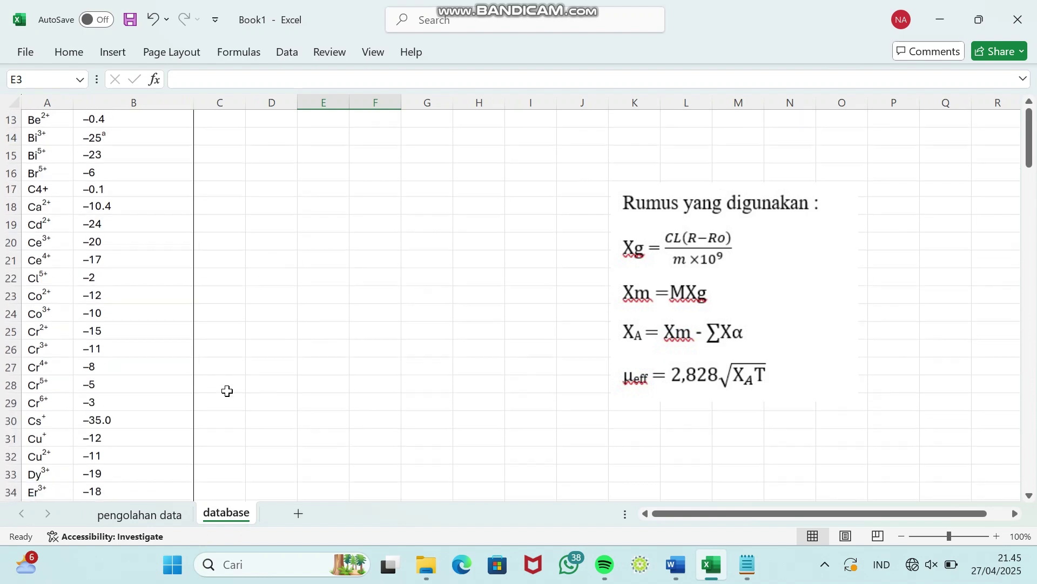
scroll(227, 390, down, 4)
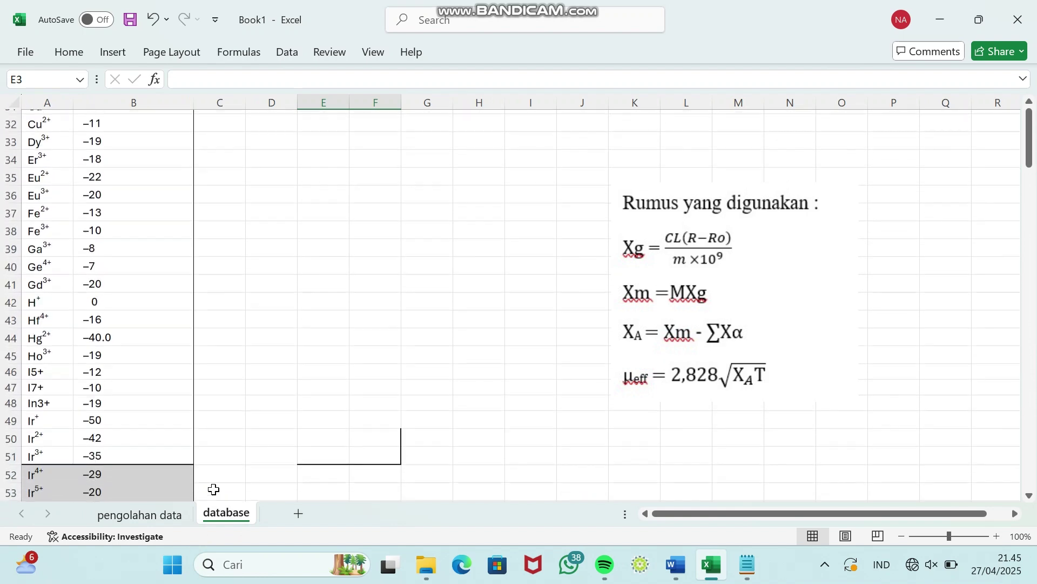
click(156, 514)
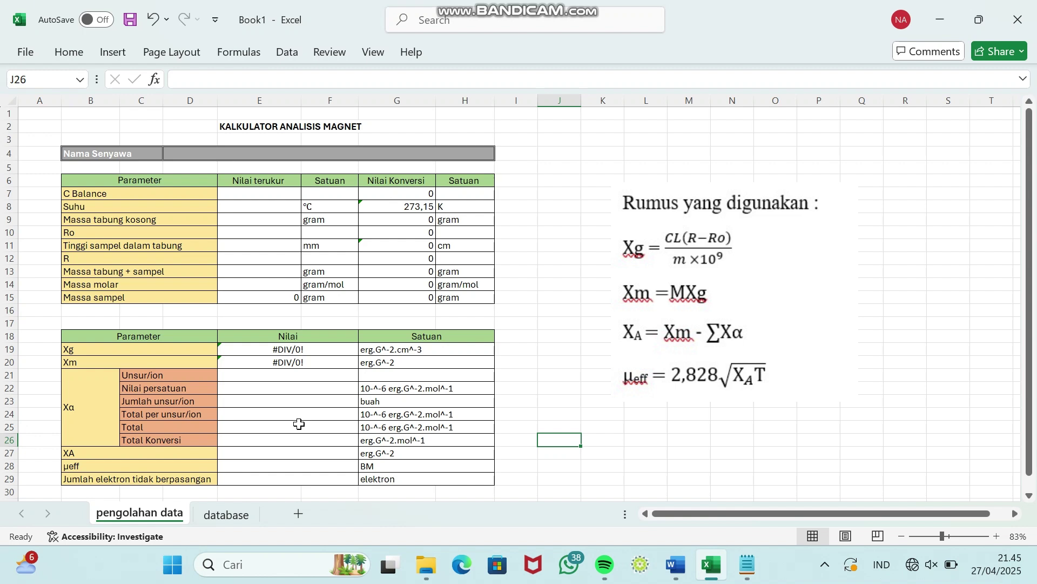
Step: Set up data validation for the Unsur/ion cell E21 that allows a List
click(299, 375)
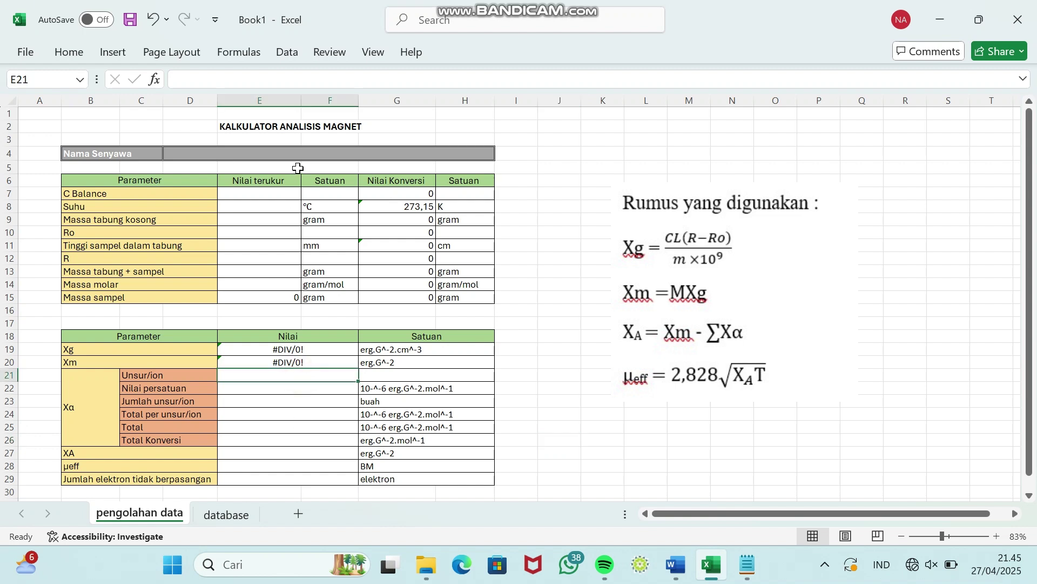
click(285, 53)
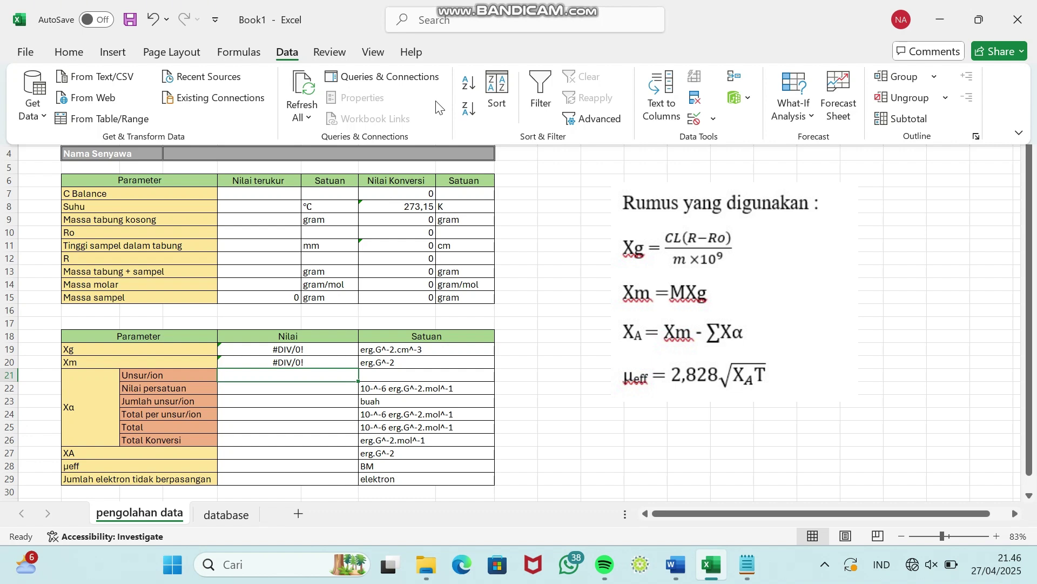
click(712, 125)
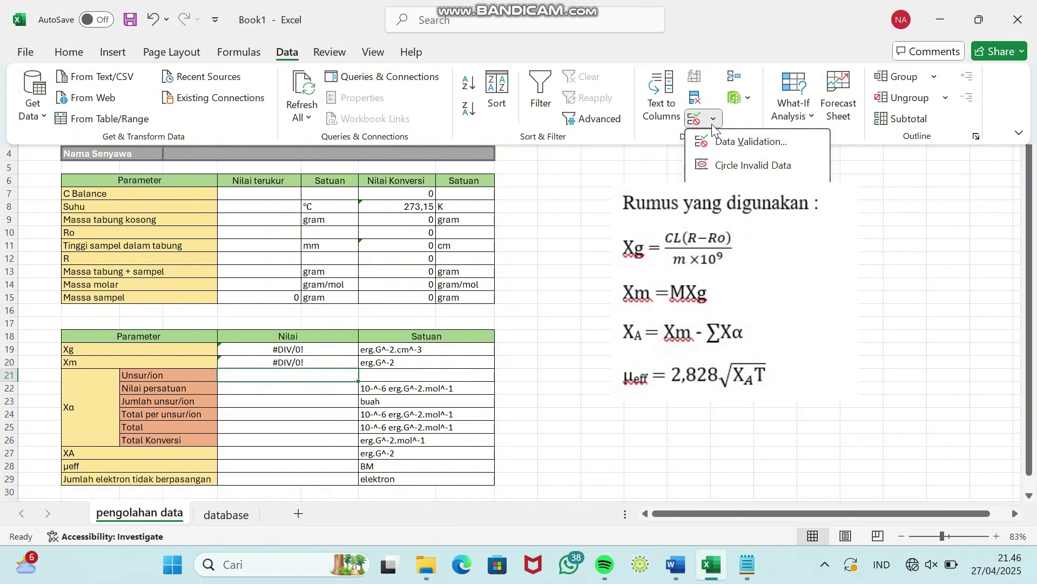
click(712, 141)
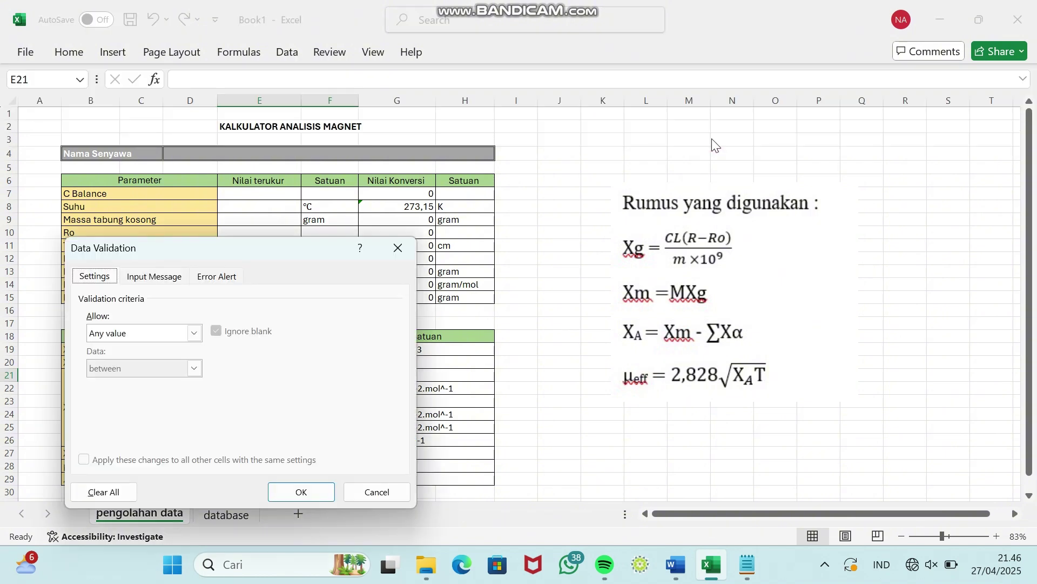
click(195, 333)
click(170, 382)
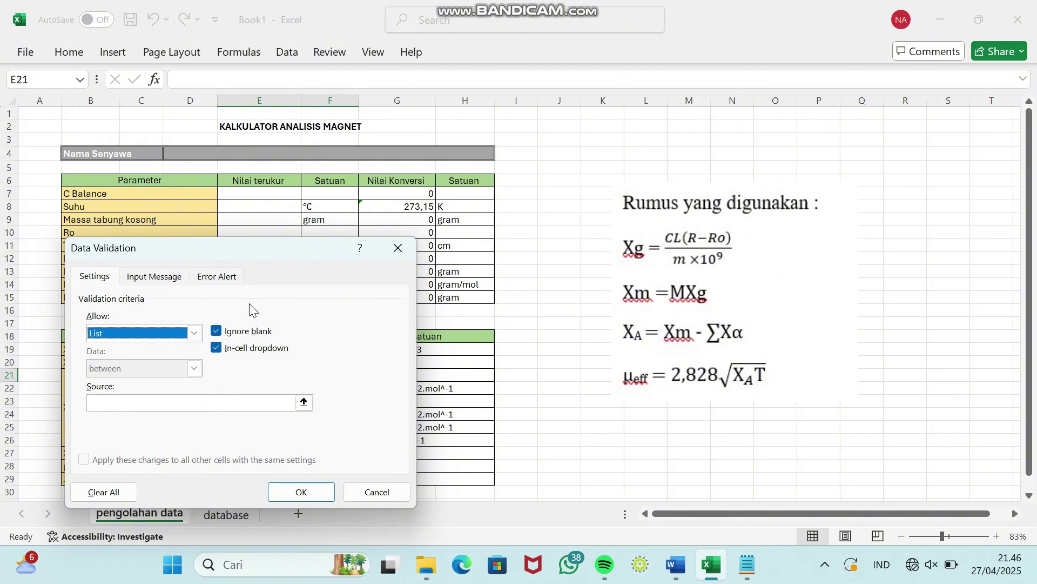
Step: Set the validation source to the cations in =database!$A$4:$A$145, apply it, and expand the resulting dropdown in E21
click(171, 399)
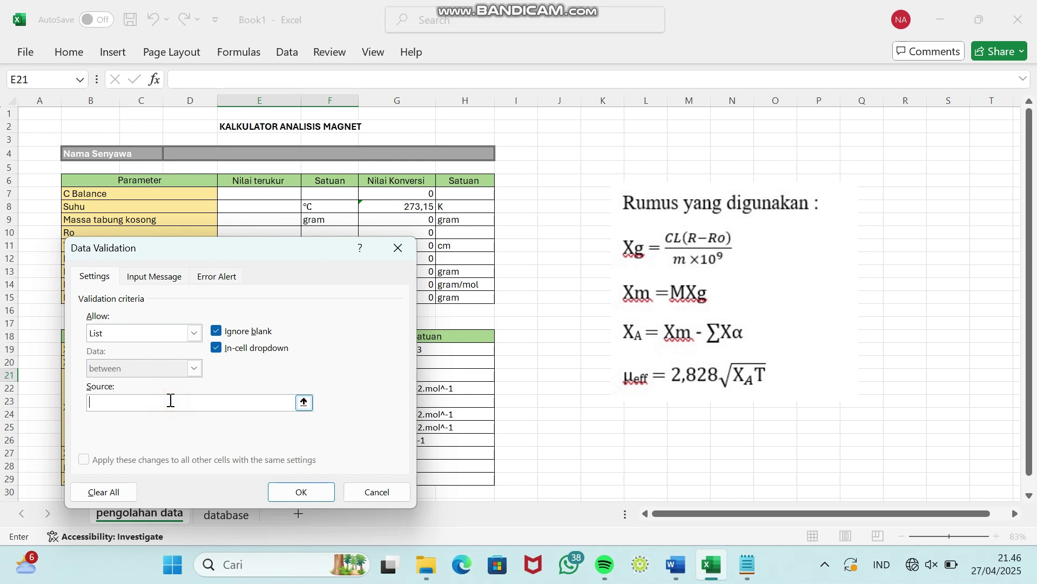
click(219, 516)
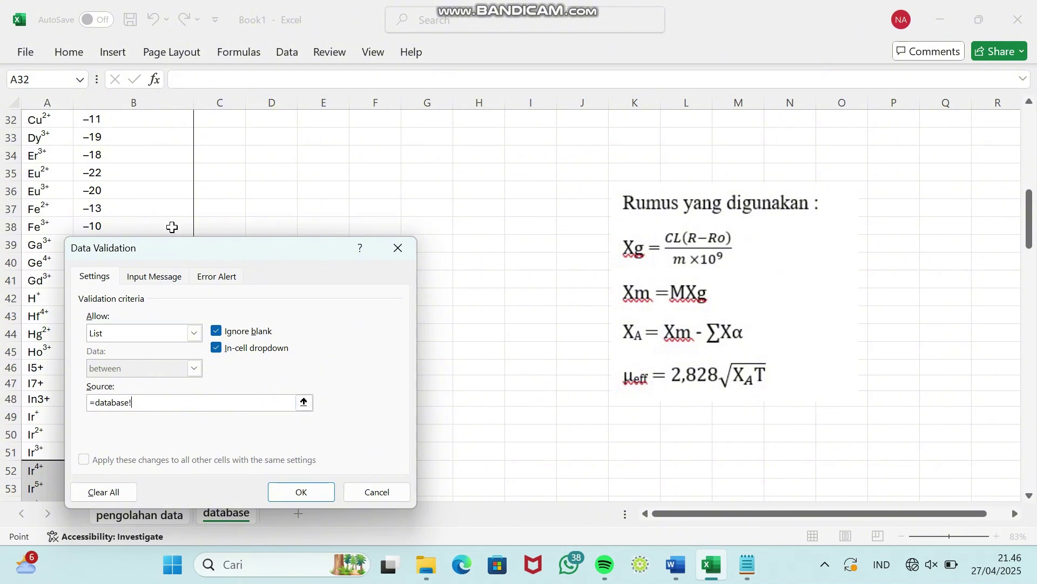
drag(221, 248, 487, 189)
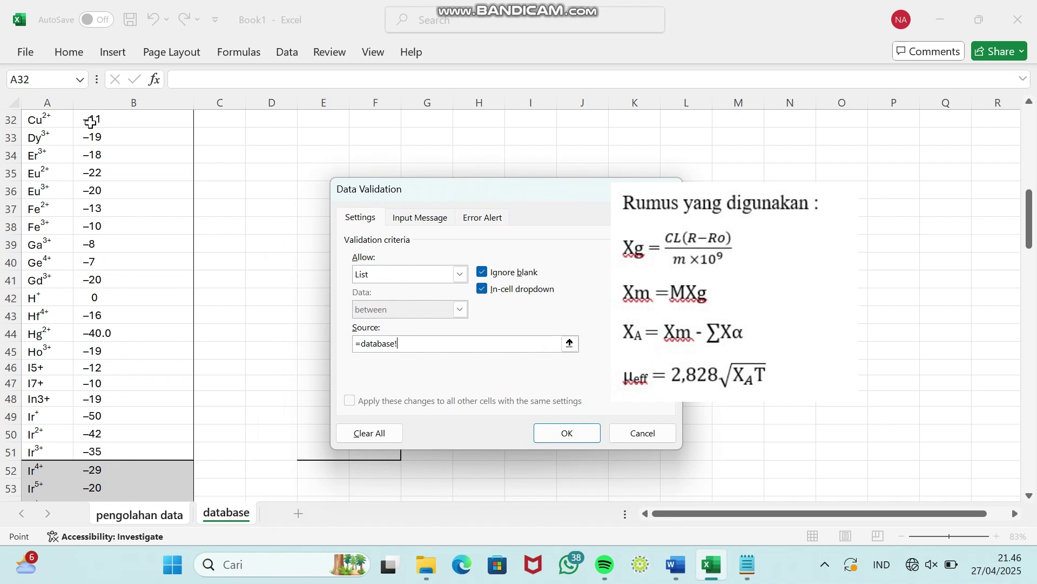
scroll(91, 123, up, 2)
scroll(90, 123, up, 9)
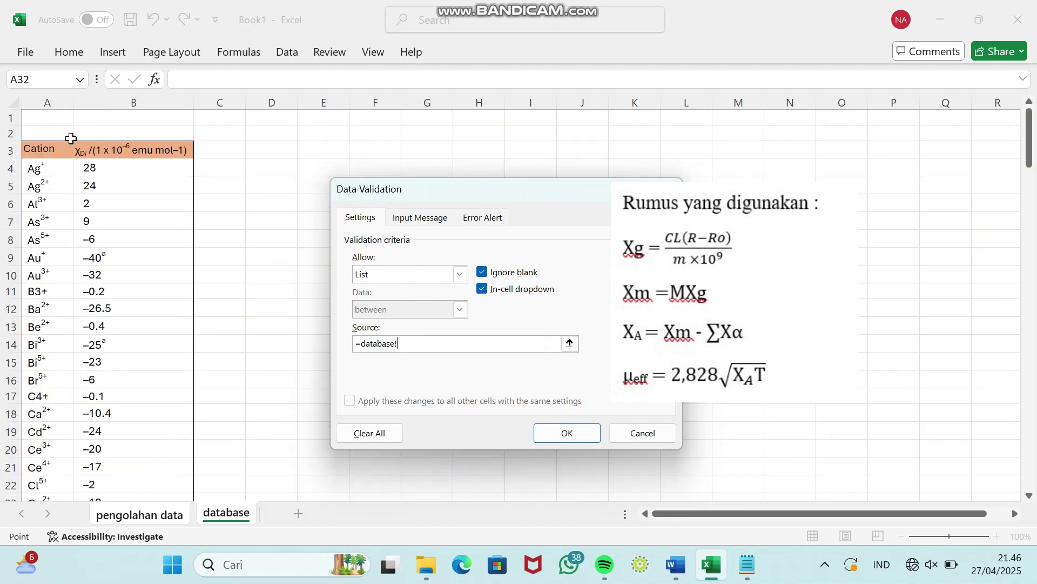
click(49, 172)
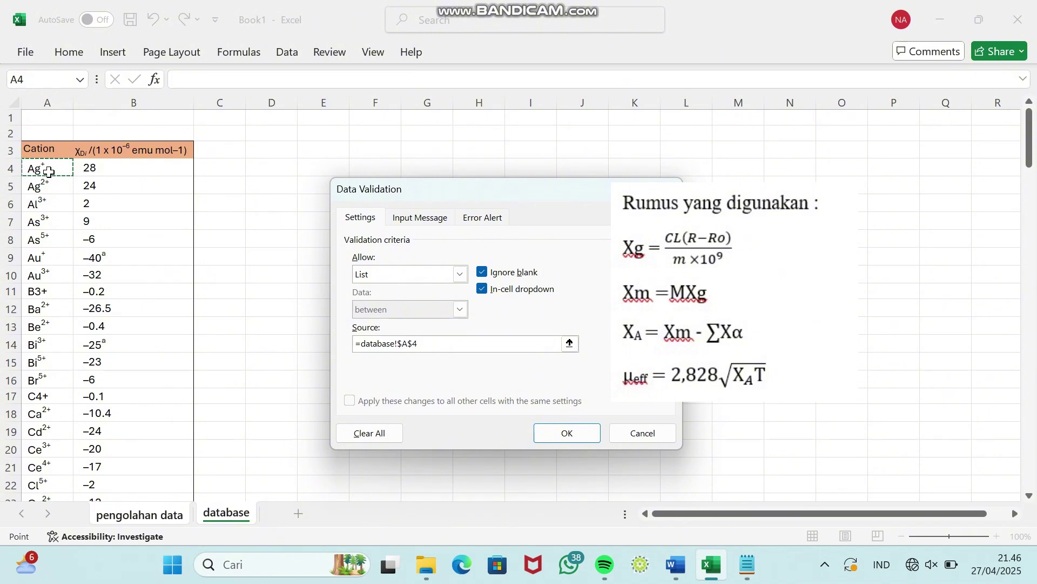
key(ctrl+shift+Down)
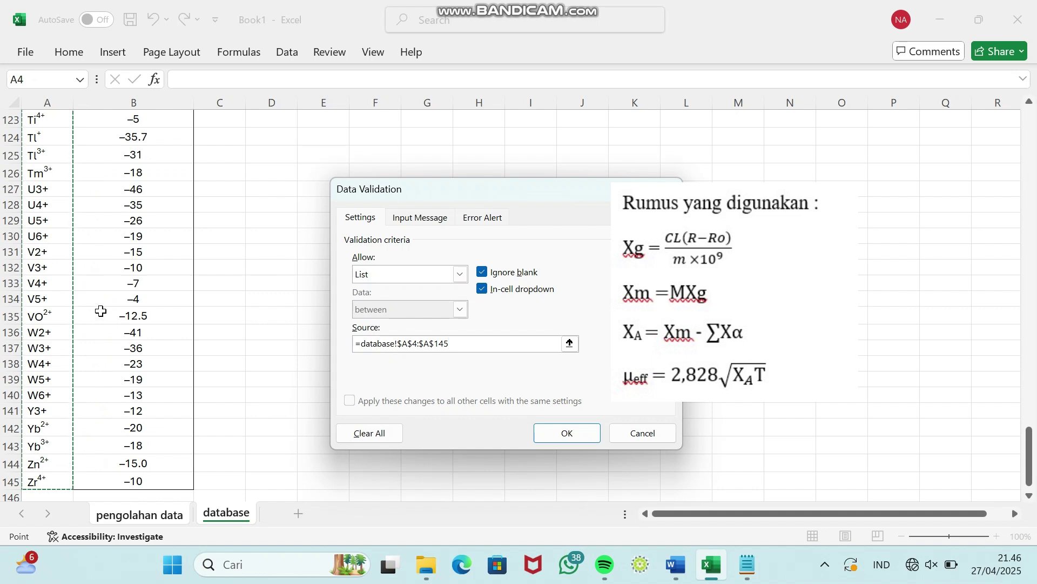
click(552, 436)
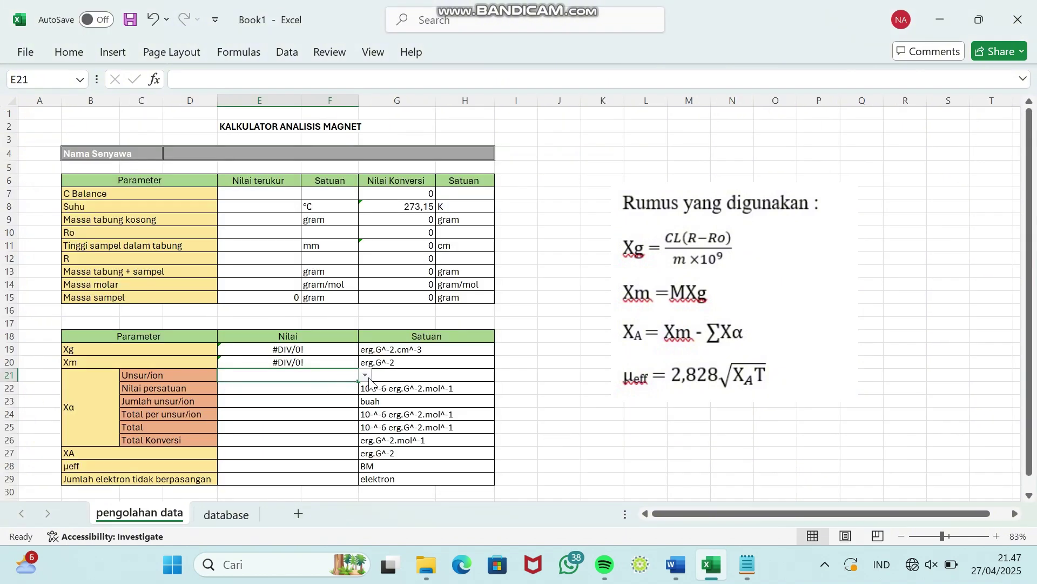
click(365, 375)
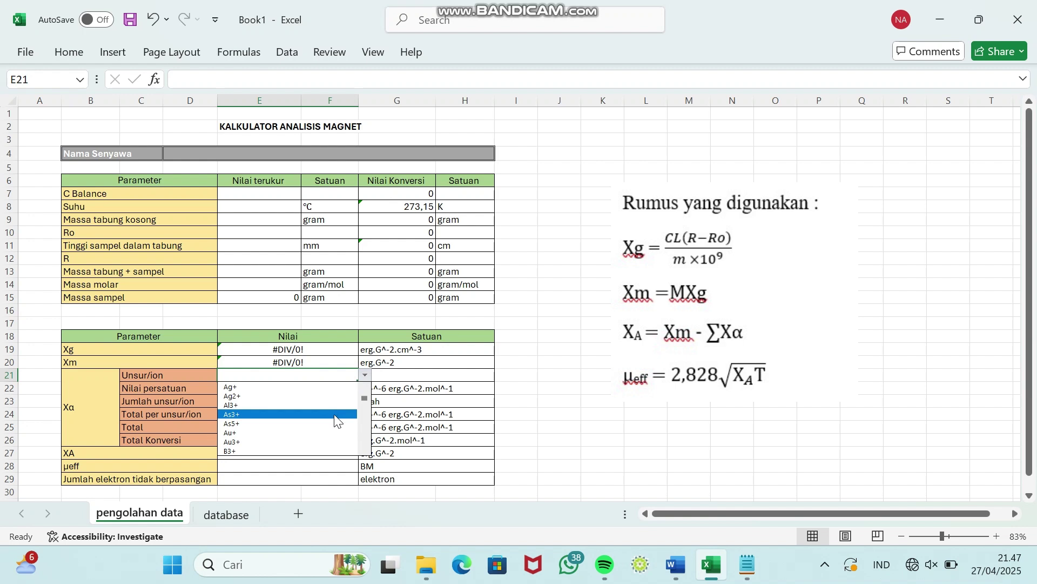
Step: Look through the cations offered in the Unsur/ion dropdown in E21 and close the list without choosing one
scroll(336, 457, down, 4)
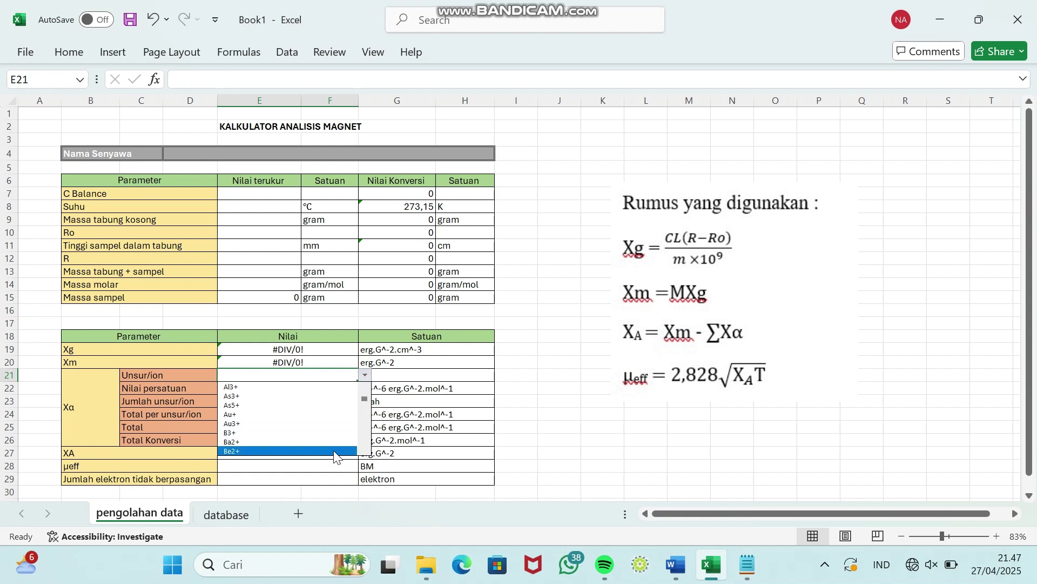
scroll(336, 456, down, 3)
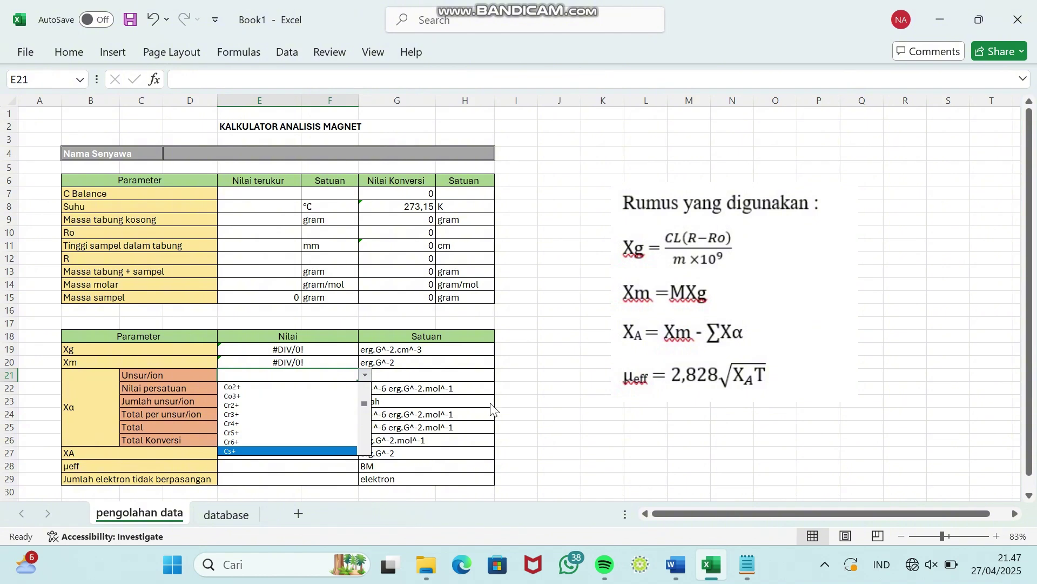
click(574, 374)
Step: Check the Pascal's constant column on the database sheet and return to the Nilai persatuan cell E22 on the pengolahan data sheet
click(279, 392)
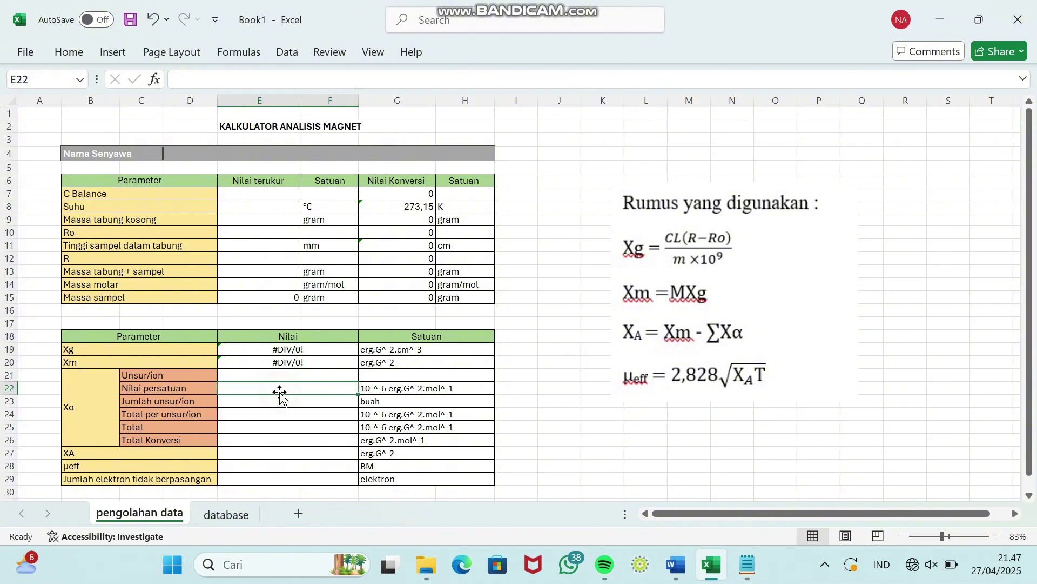
double_click(279, 392)
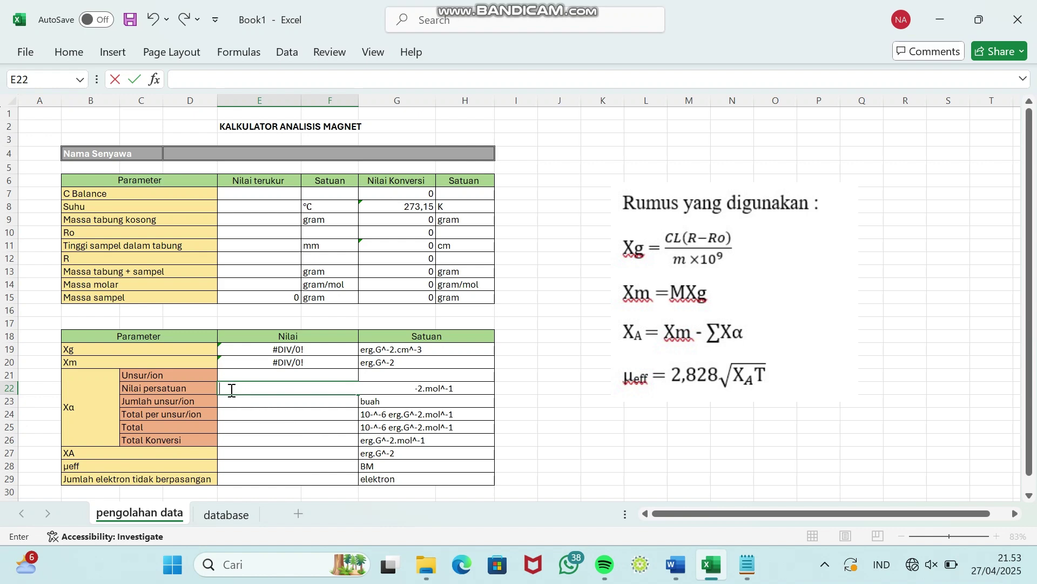
click(227, 516)
scroll(271, 382, up, 20)
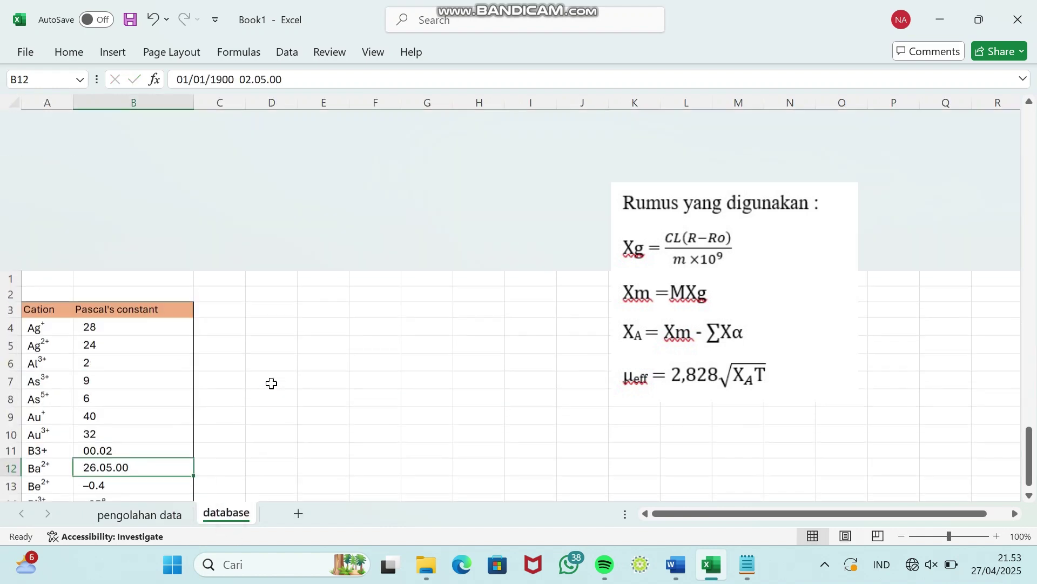
click(139, 147)
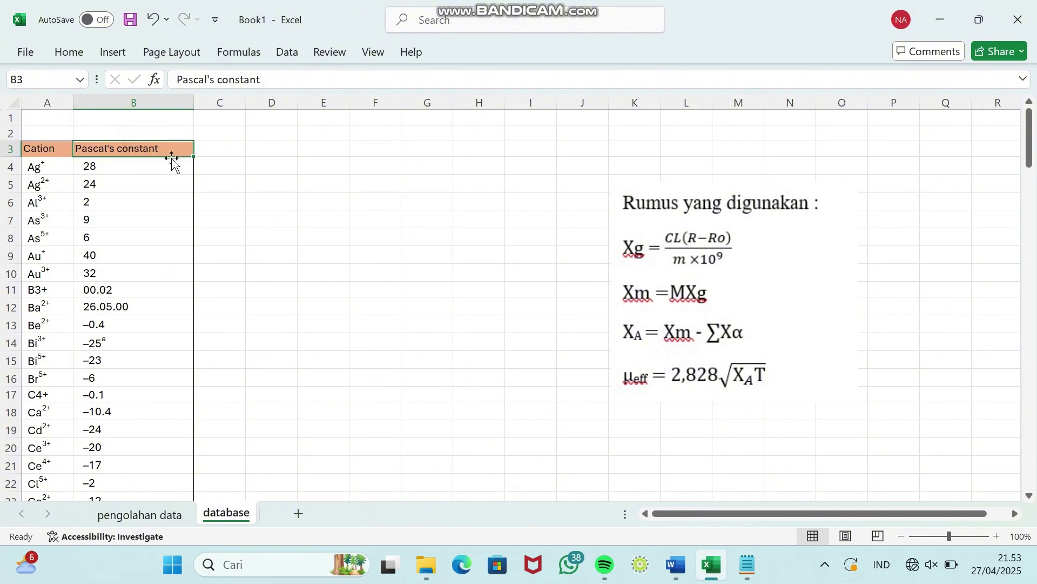
click(163, 516)
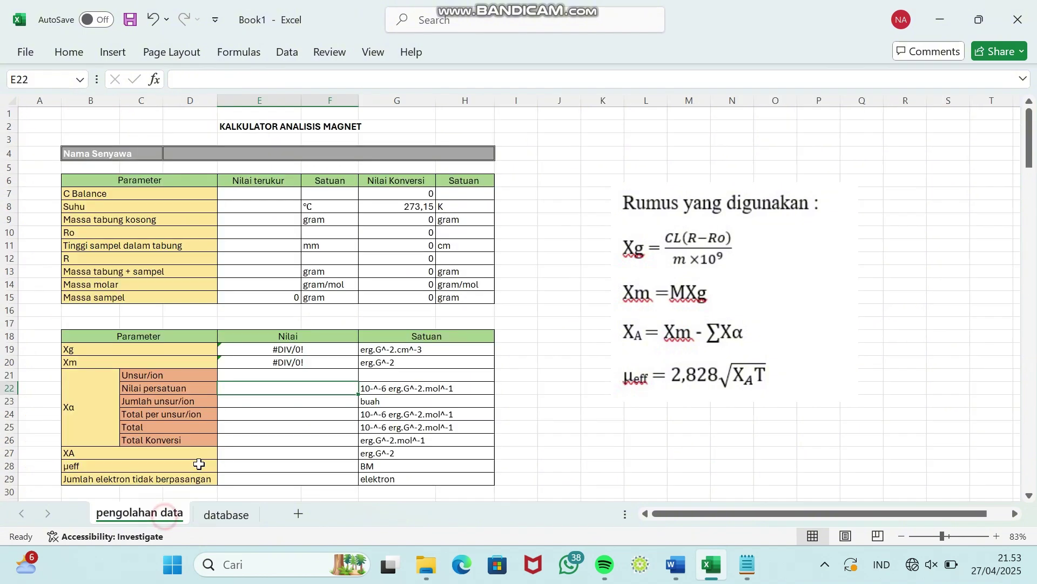
Step: Start a VLOOKUP formula in the Nilai persatuan cell E22 with the Unsur/ion cell E21 as the lookup value
text(=)
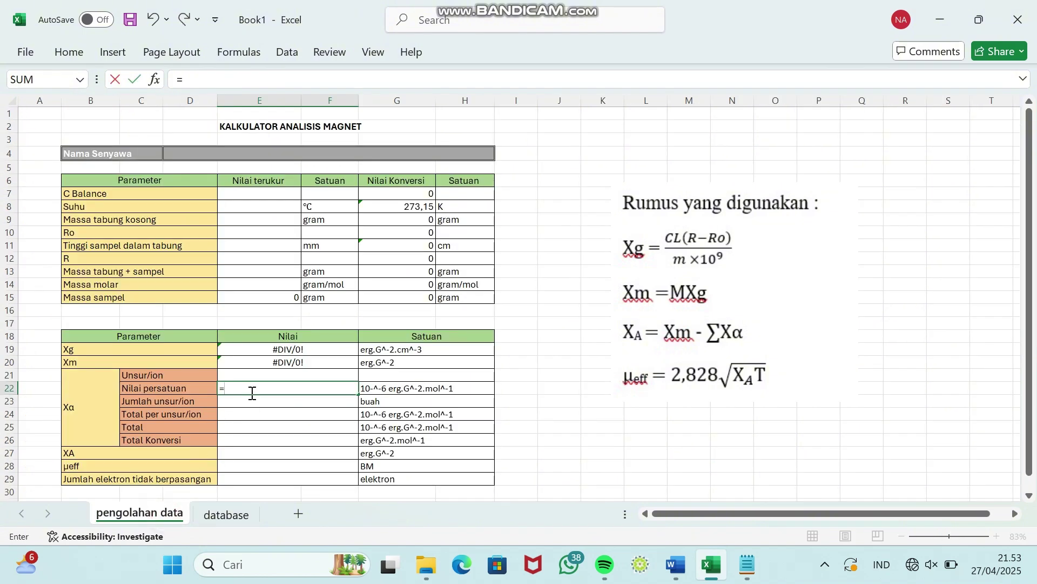
text(vlookup)
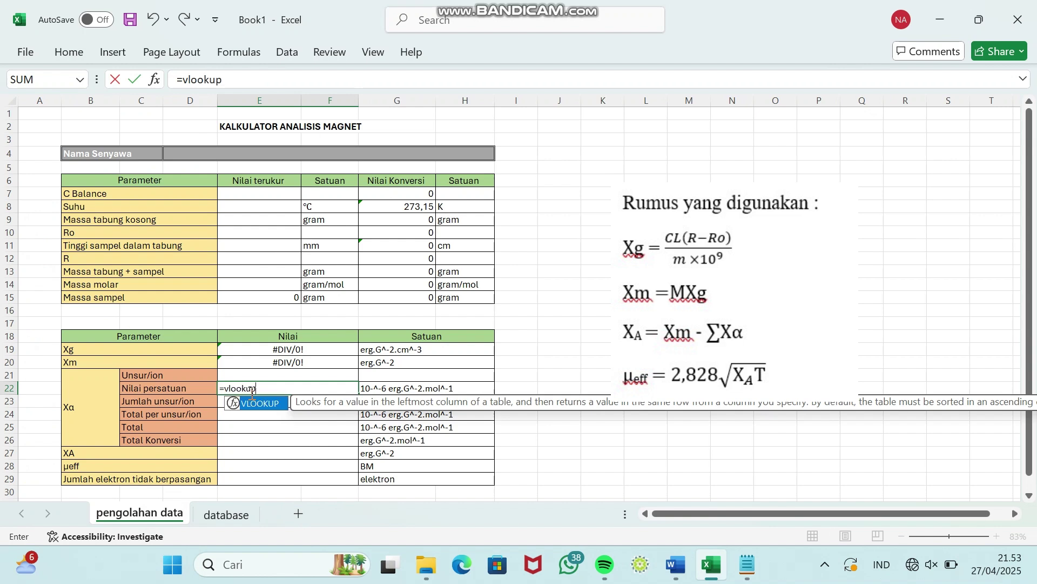
text(()
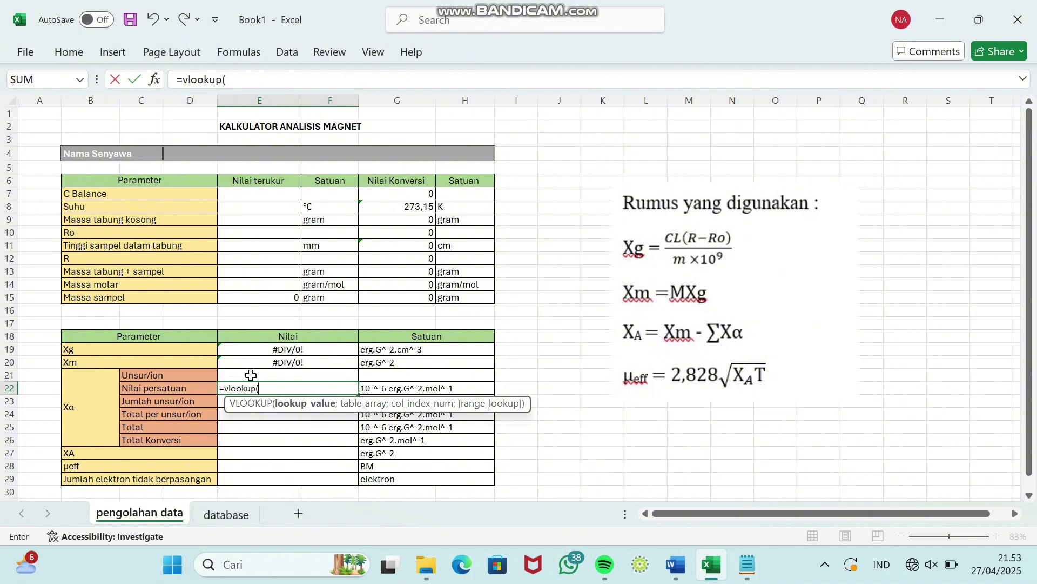
click(250, 374)
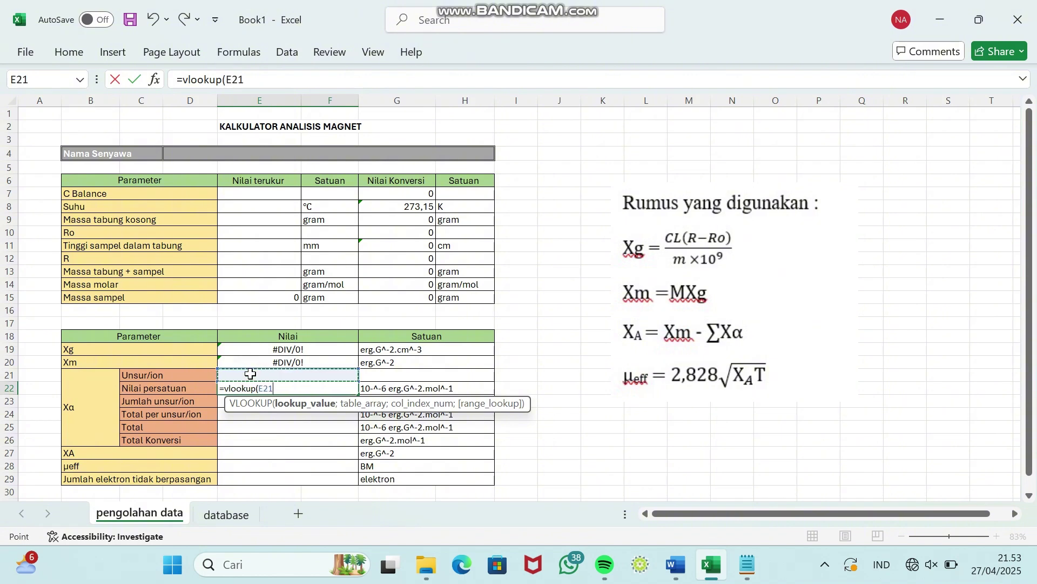
text(;)
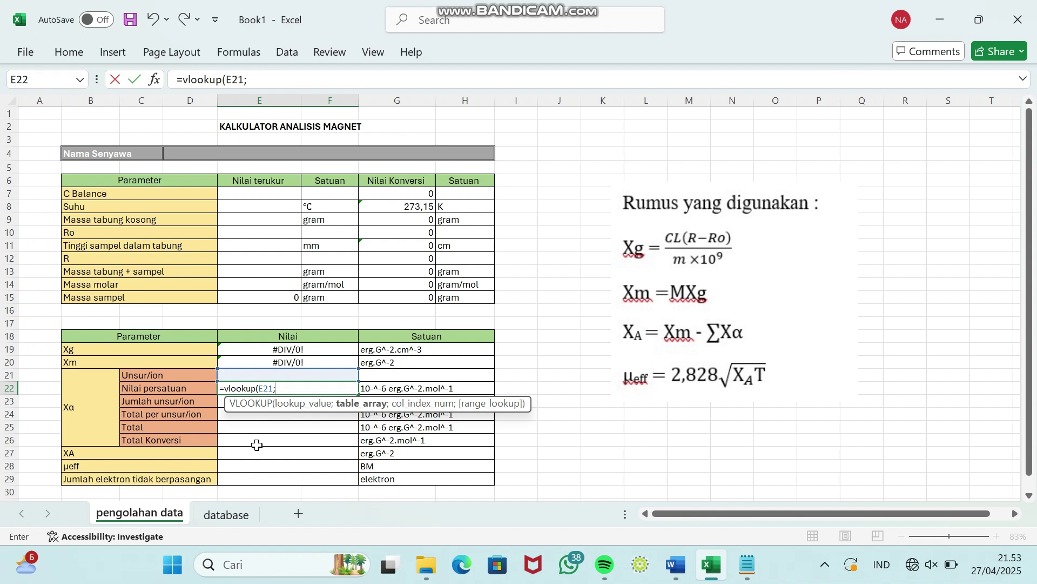
Step: Set the VLOOKUP table array to the cations and Pascal's constants in database!$A$4:$B$145 as an absolute reference
click(226, 514)
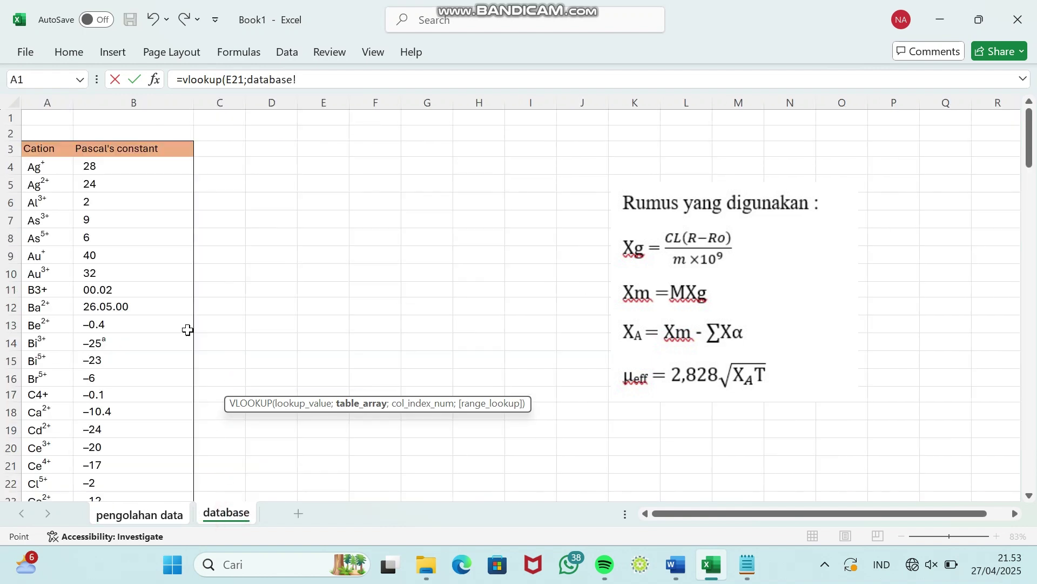
drag(39, 167, 94, 168)
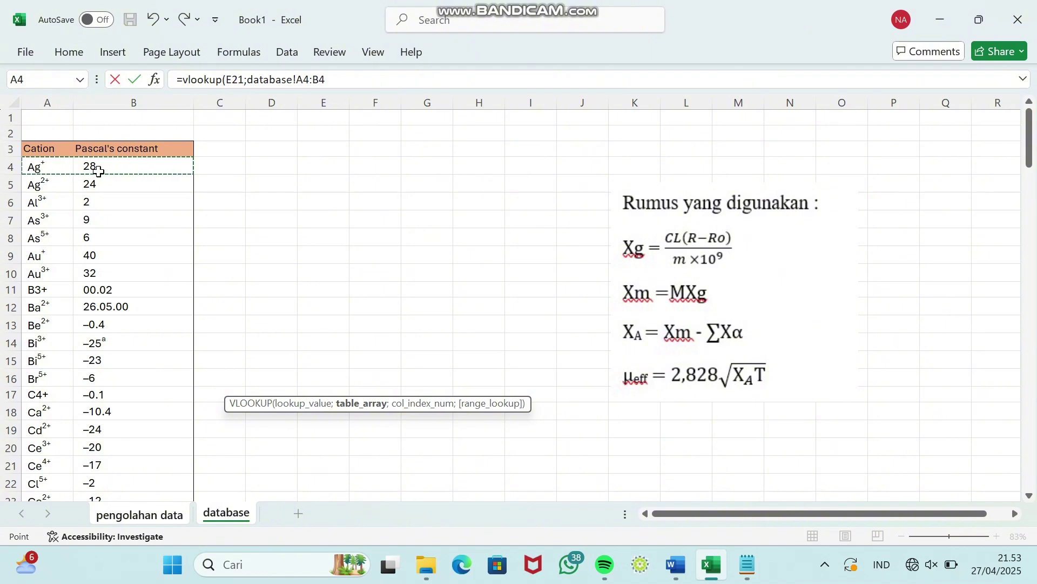
key(ctrl+shift+Down)
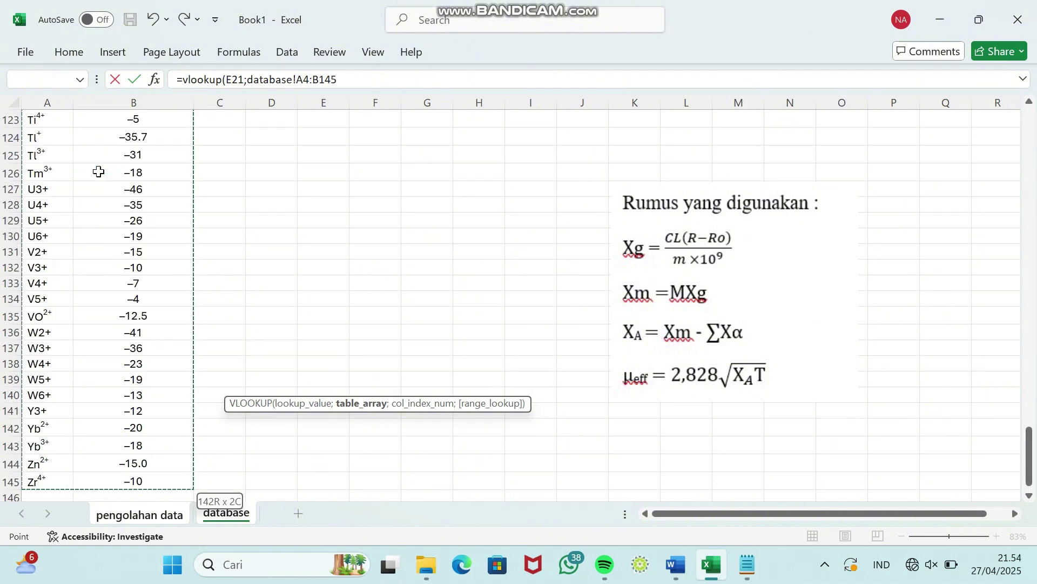
key(F4)
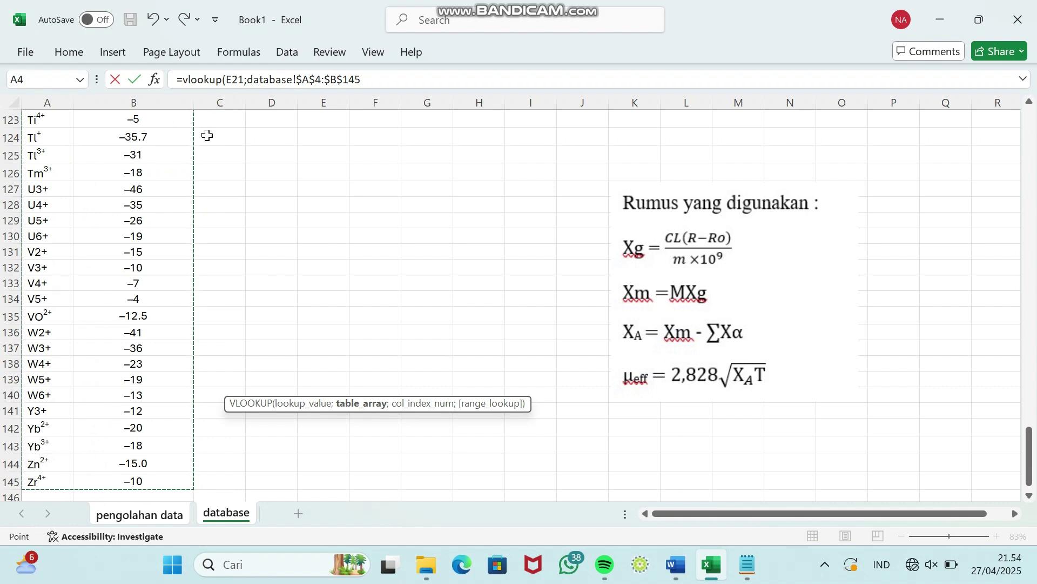
text(;)
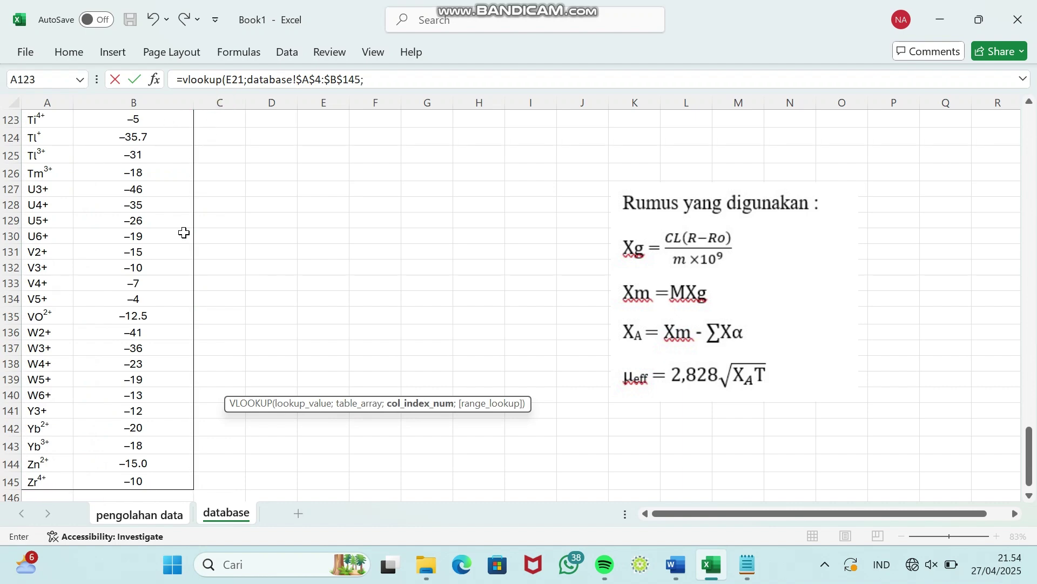
Step: Complete the VLOOKUP in E22 with column index 2 and an empty range_lookup argument, ending the formula as ;2;)
scroll(184, 232, up, 20)
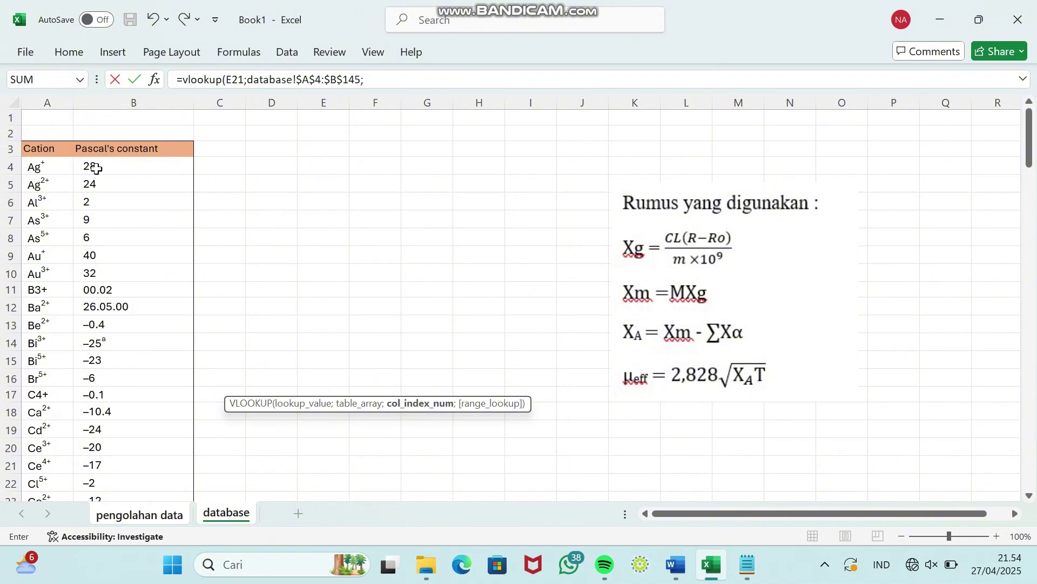
text(2)
text(;)
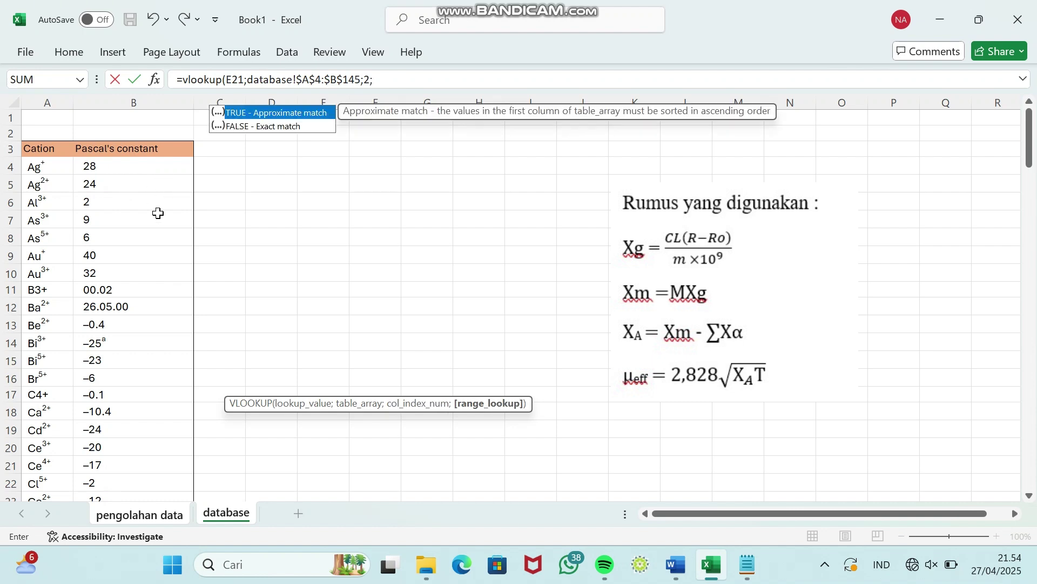
click(248, 127)
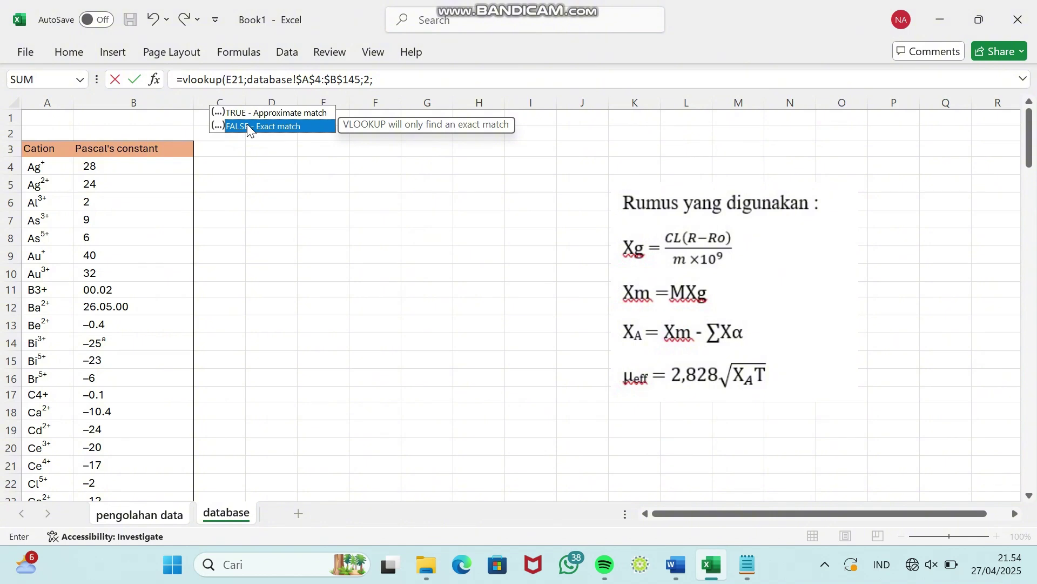
text())
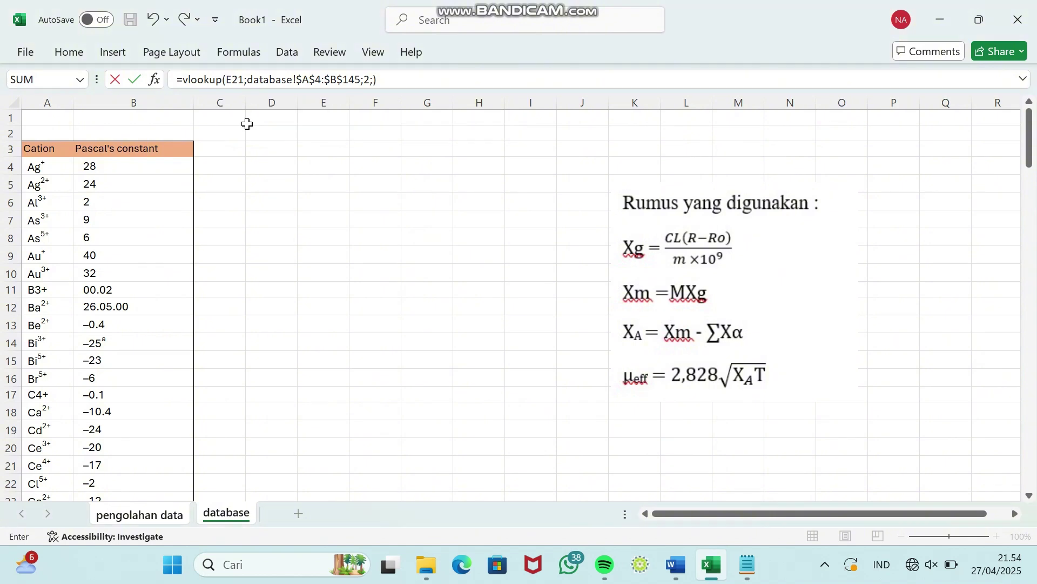
key(Return)
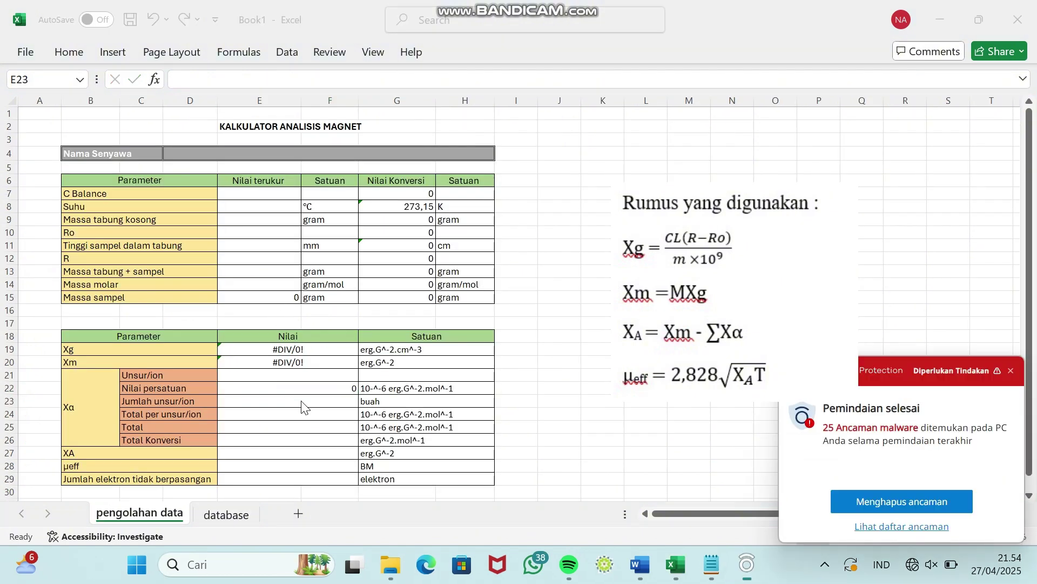
Step: Calculate Total per unsur/ion in E24 from Nilai persatuan and Jumlah unsur/ion with the formula =E22*E23
click(301, 402)
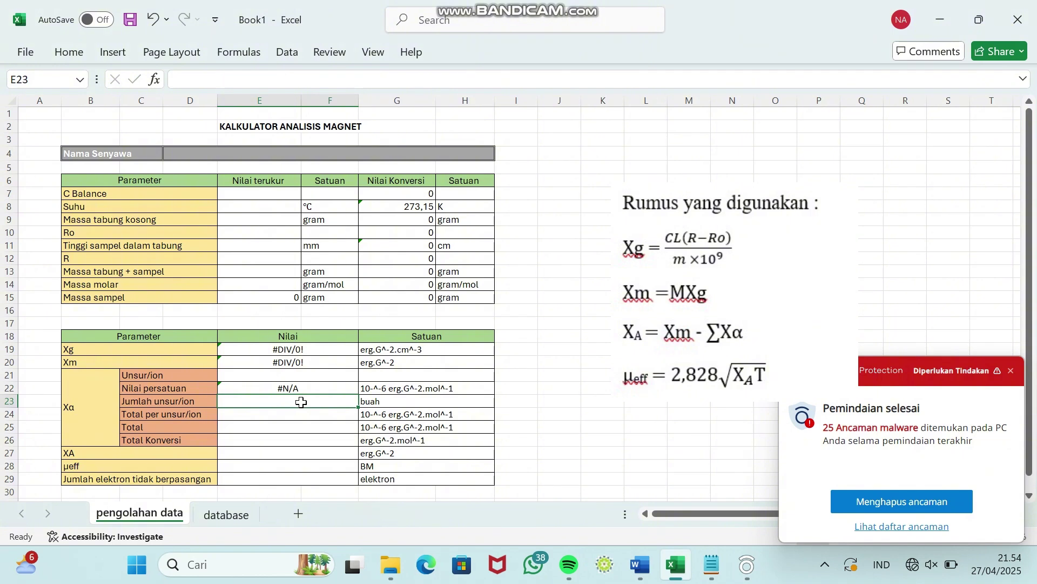
click(302, 416)
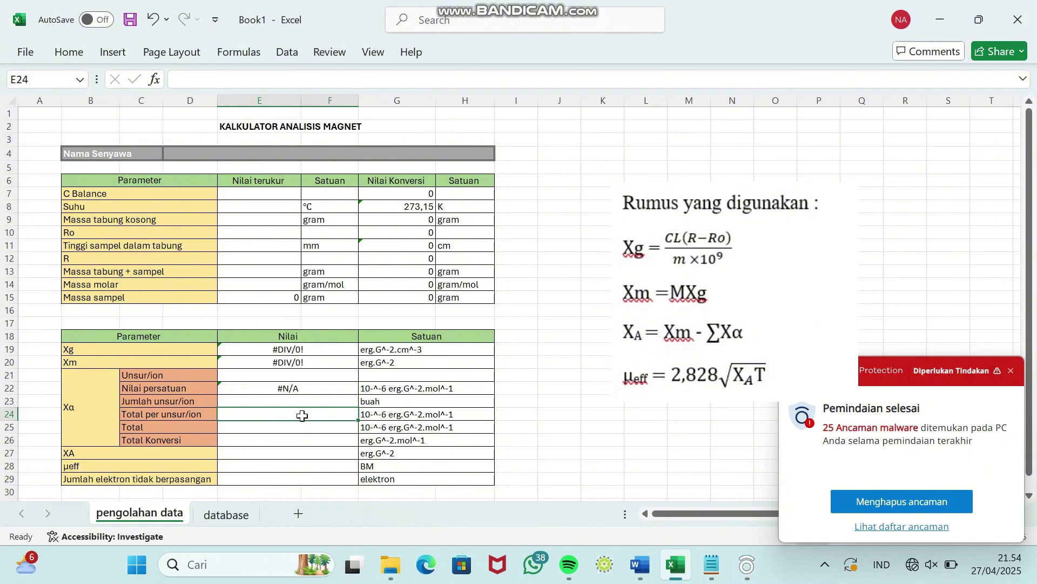
text(=)
click(305, 390)
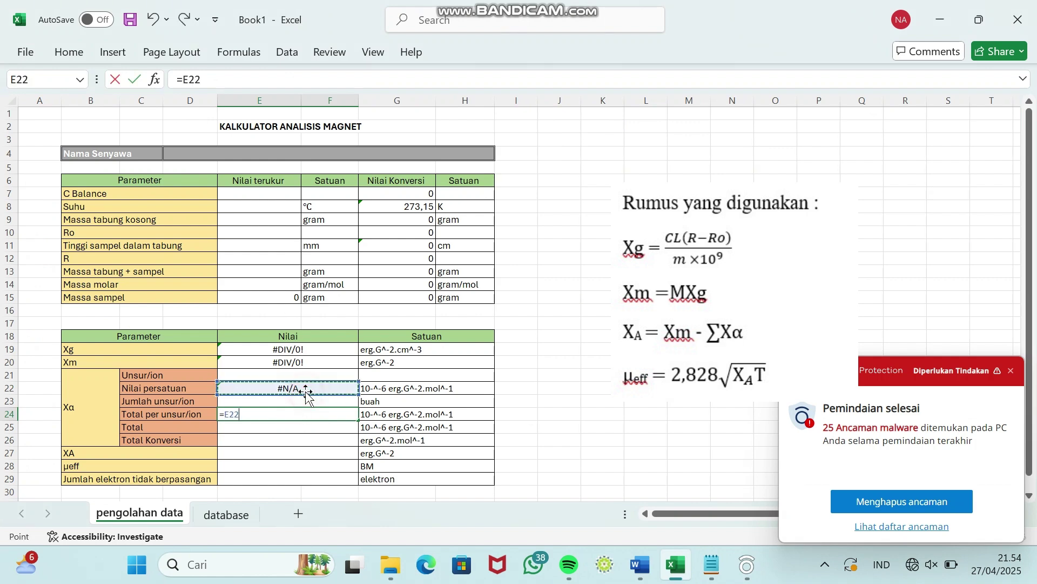
text(*)
click(306, 403)
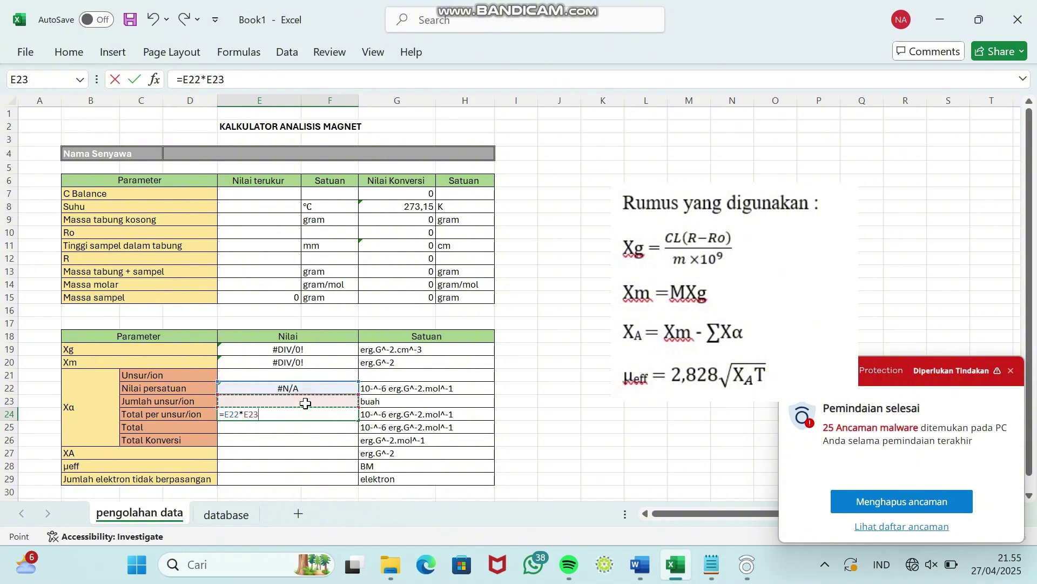
key(Return)
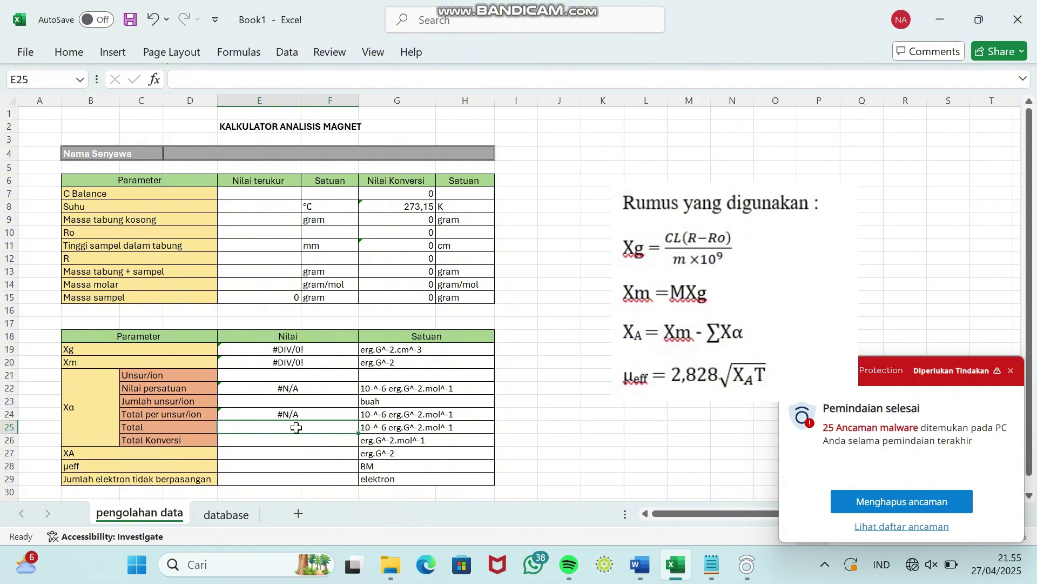
Step: Fill Total in E25 with =E24 and convert it in the Total Konversi cell E26 with =E25*10^-6
text(=)
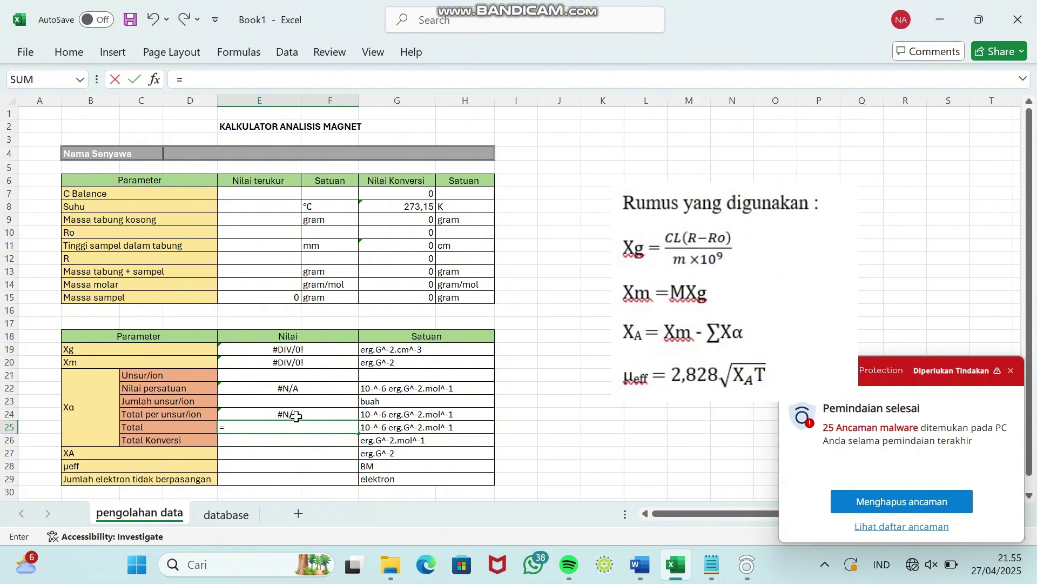
click(296, 416)
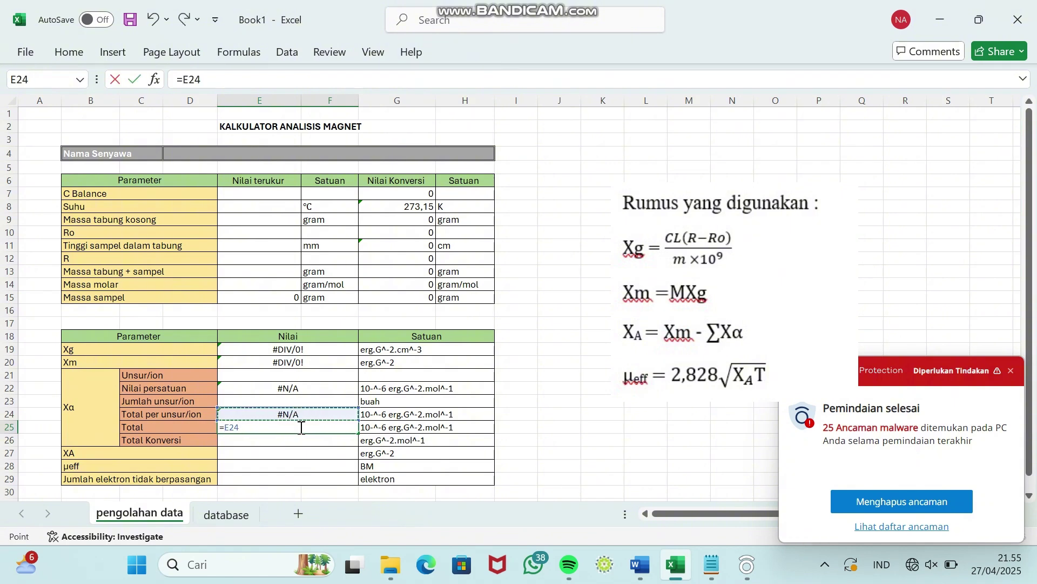
key(Return)
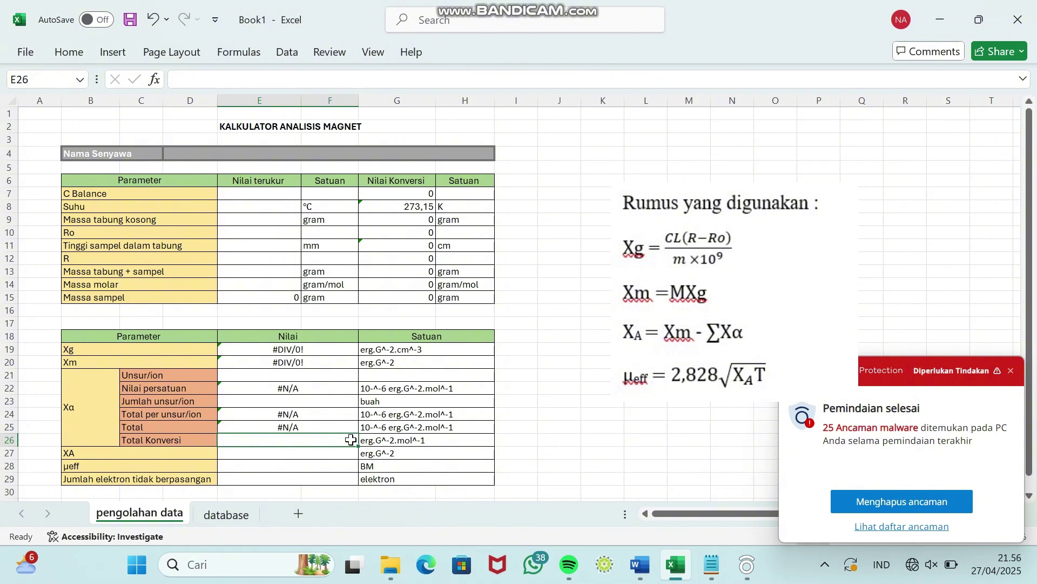
text(=)
click(330, 428)
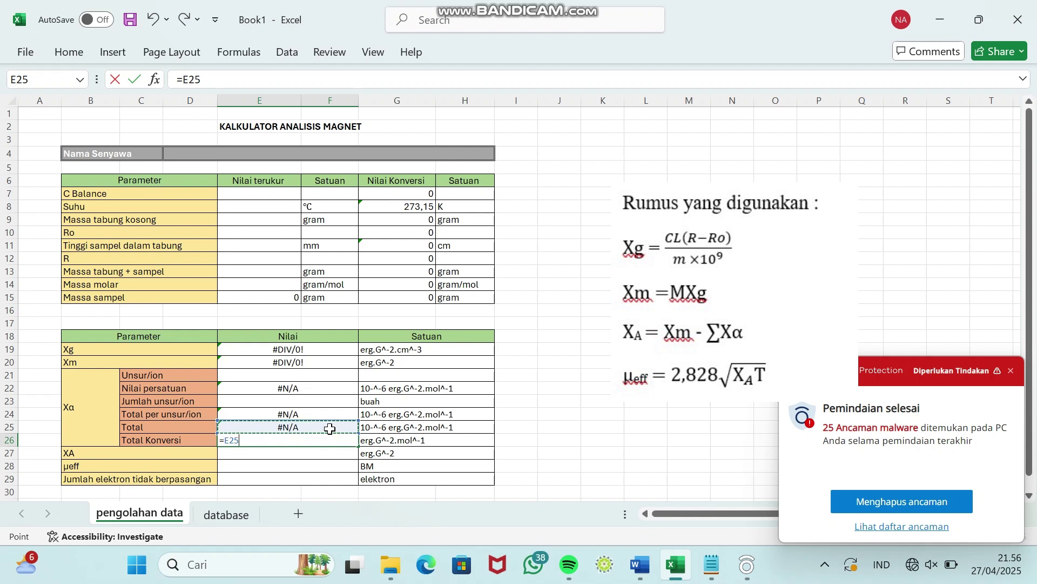
text(*10^-6)
key(Return)
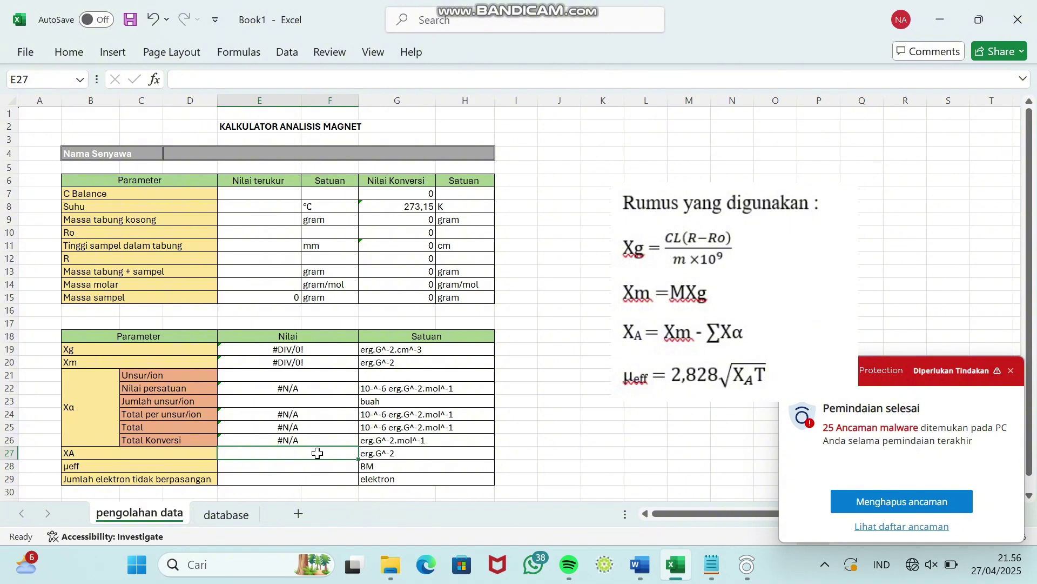
Step: Calculate XA in E27 from Xm and Total Konversi with the formula =E20-E26, and dismiss the antivirus notifications
text(=)
click(291, 362)
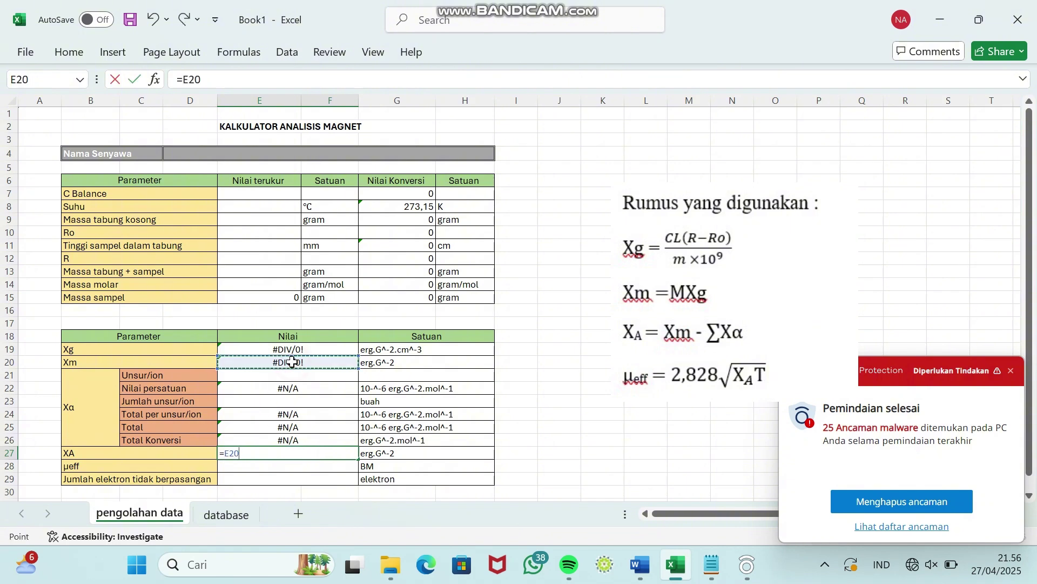
text(-)
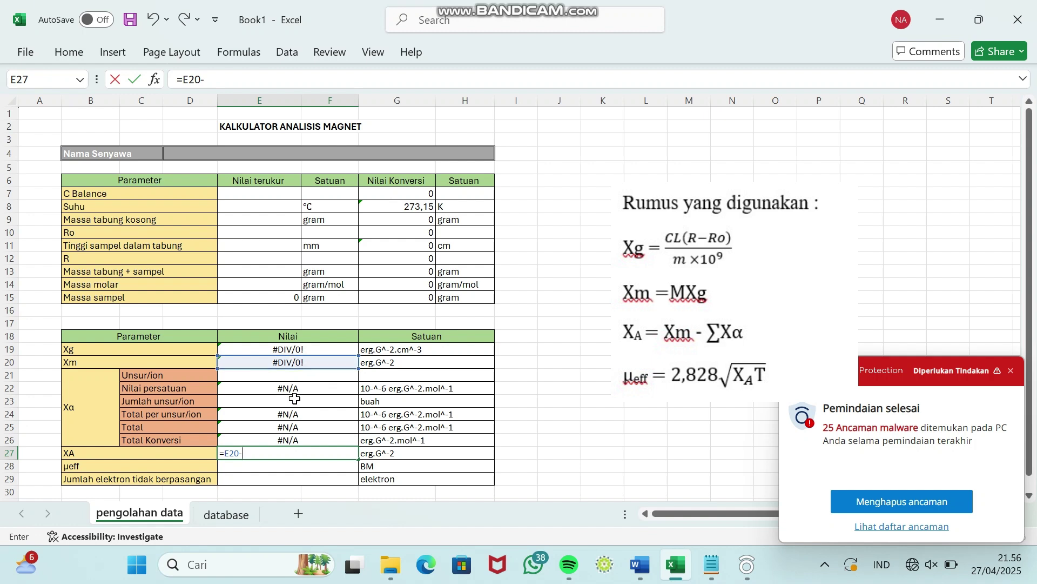
click(317, 441)
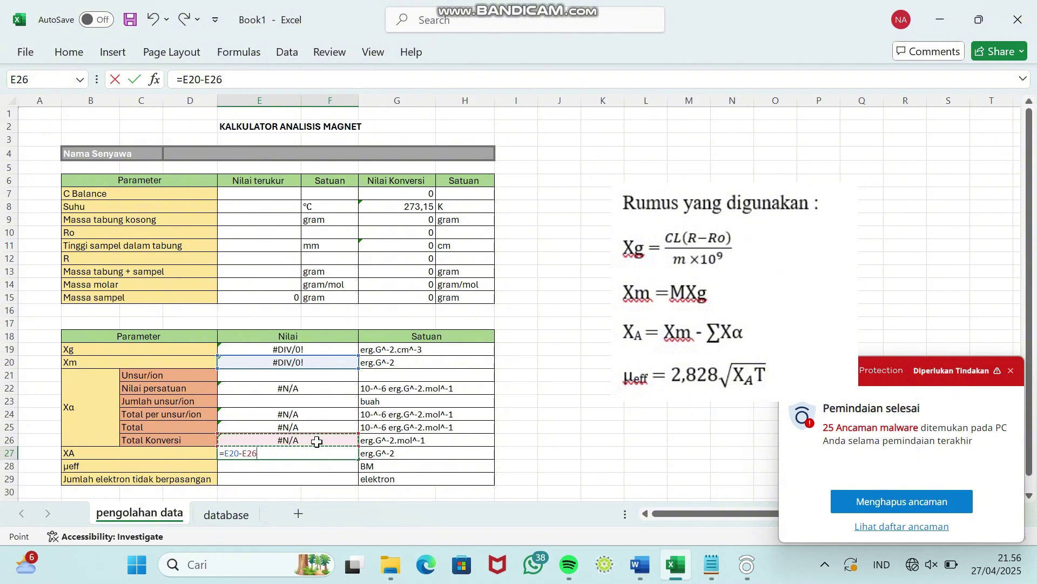
key(Return)
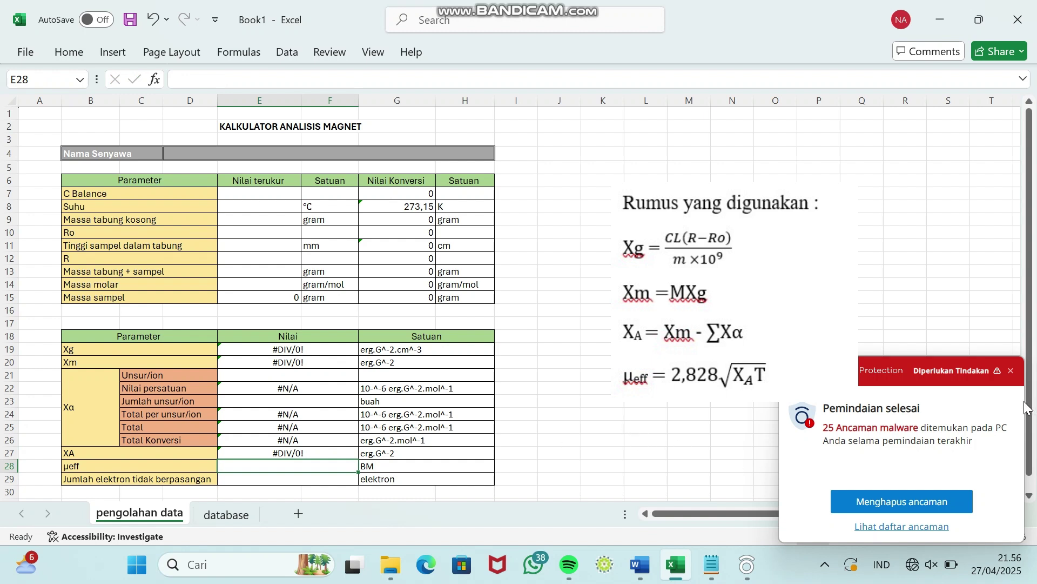
click(1012, 378)
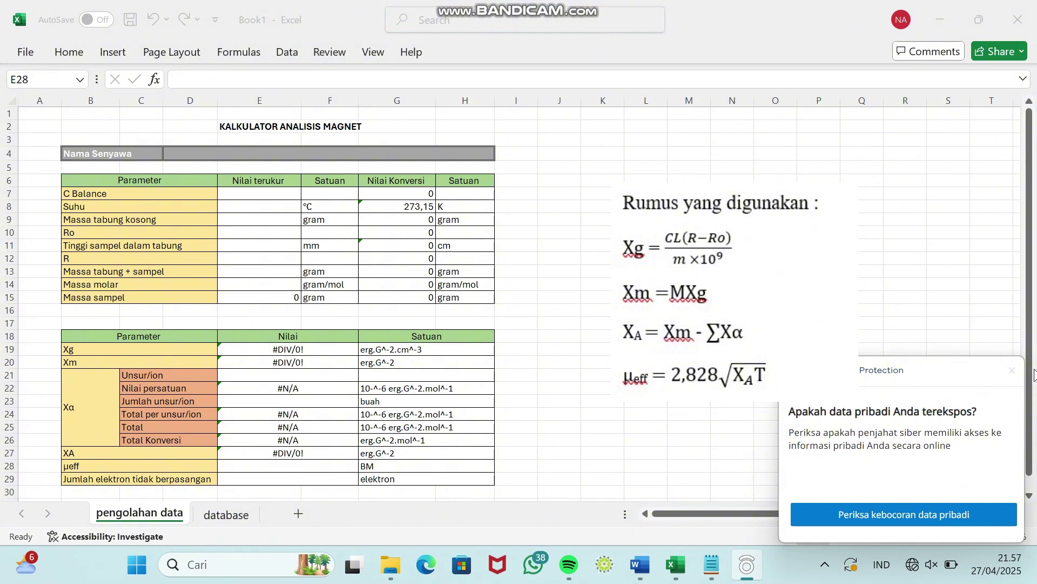
click(1012, 371)
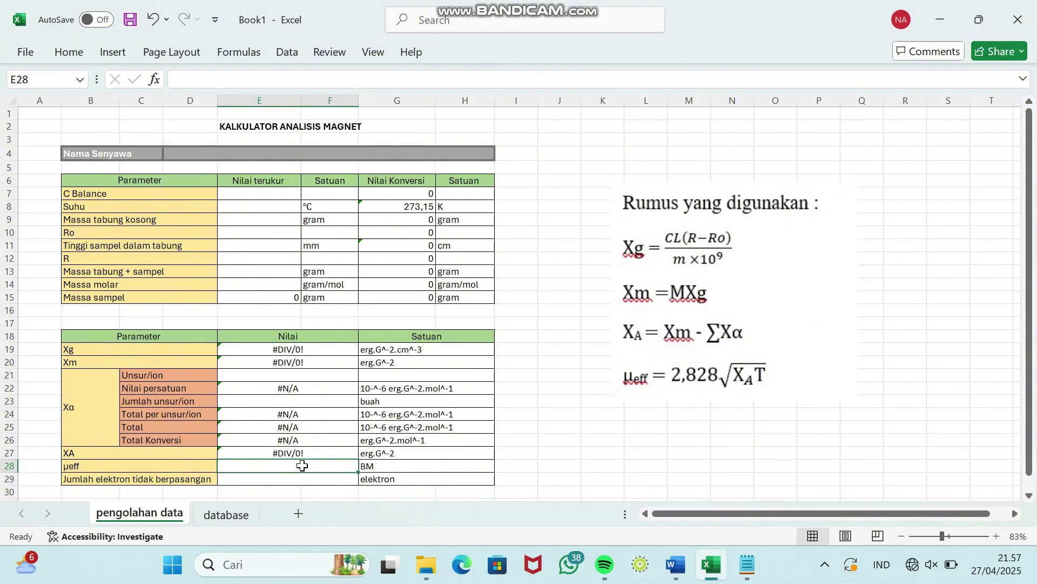
Step: Calculate µeff in E28 from XA and the converted Suhu with the formula =2,828*SQRT(E27*G8)
text(=)
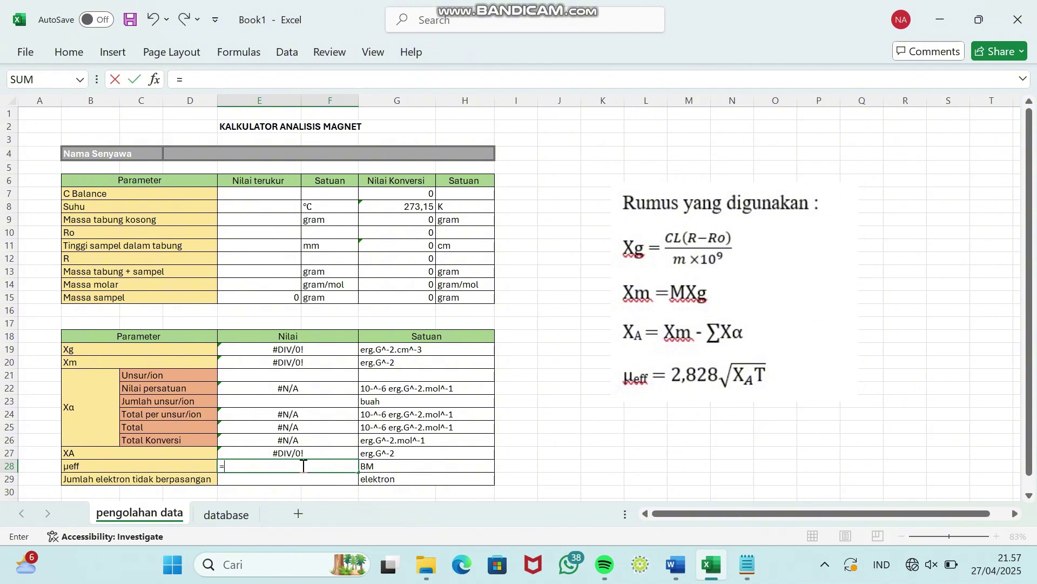
text(2,828*SQRT)
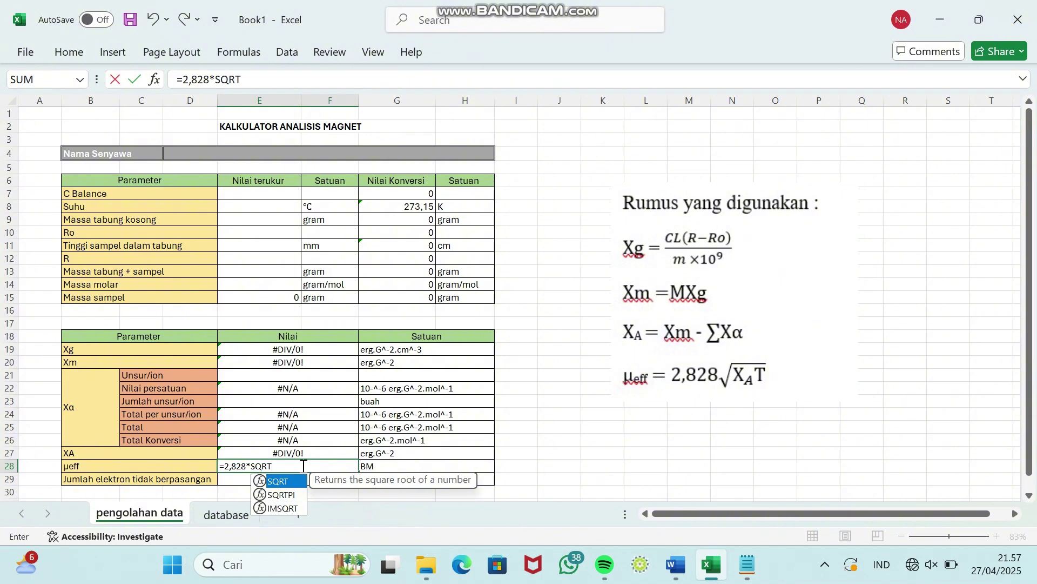
text(()
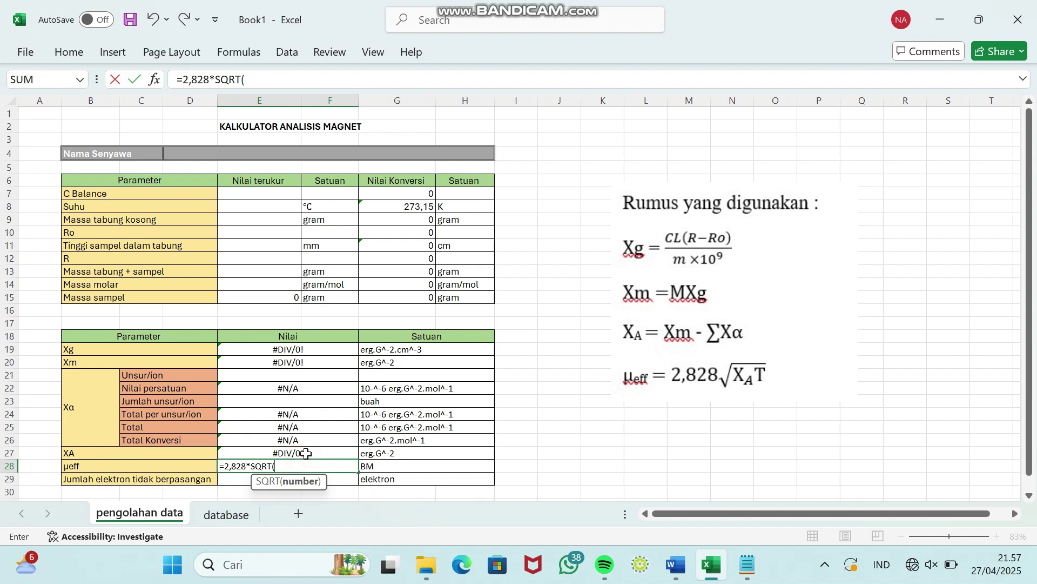
click(305, 453)
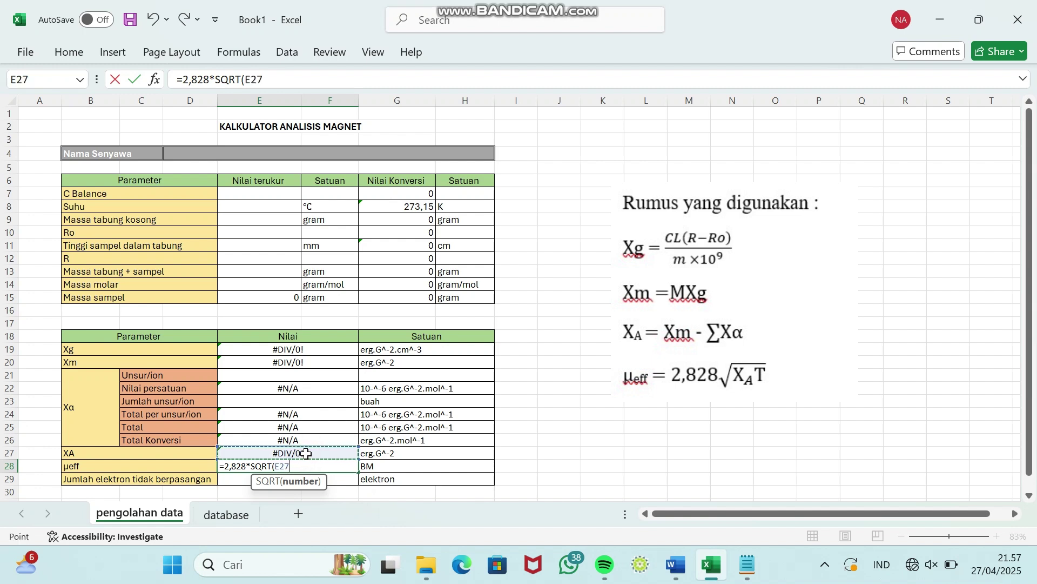
text(*)
click(401, 206)
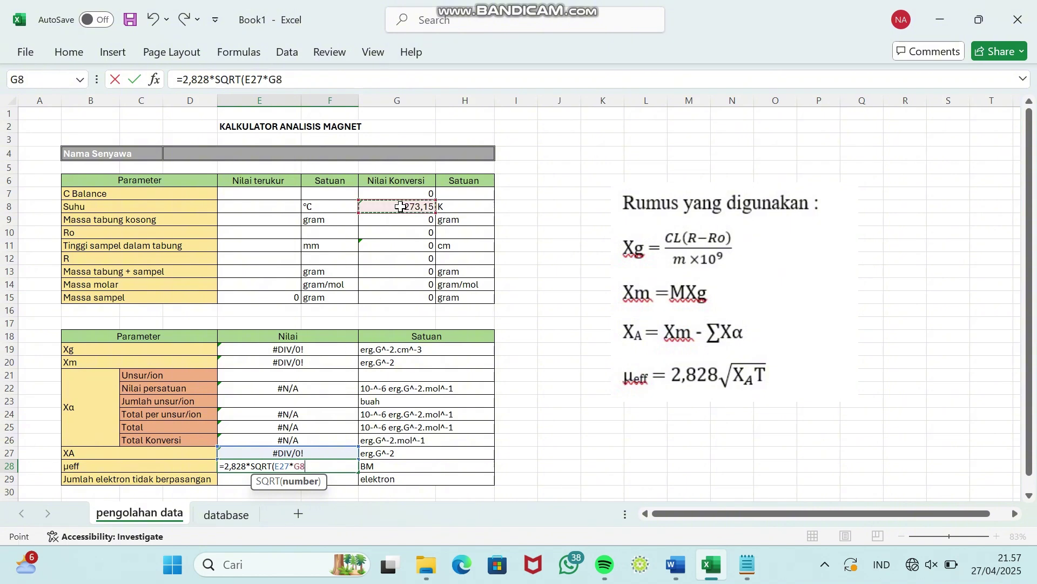
text())
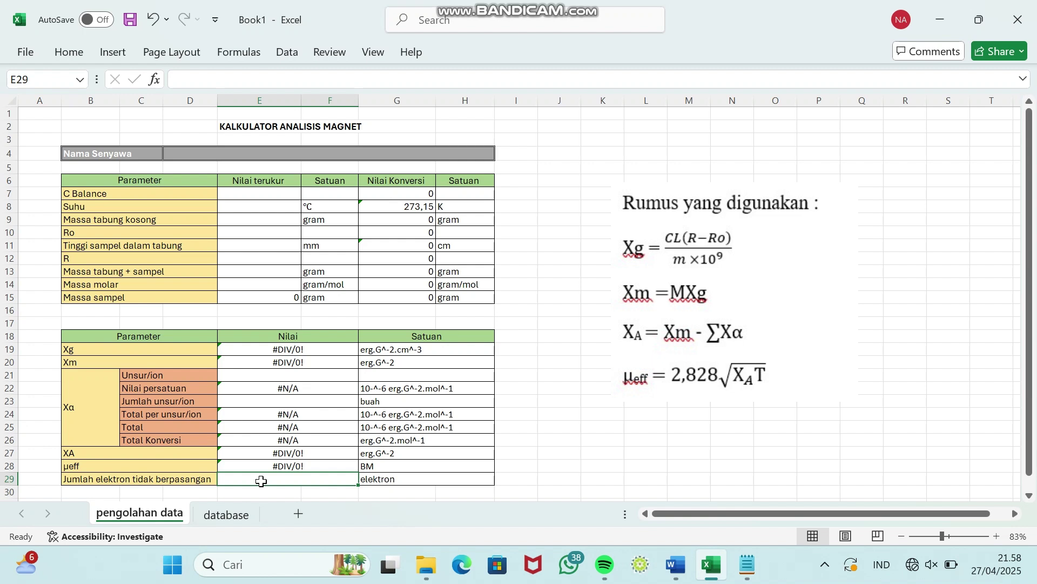
Step: Fill Jumlah elektron tidak berpasangan in E29 by rounding µeff down to a whole number with =ROUNDDOWN(E28;0)
text(=ROUB)
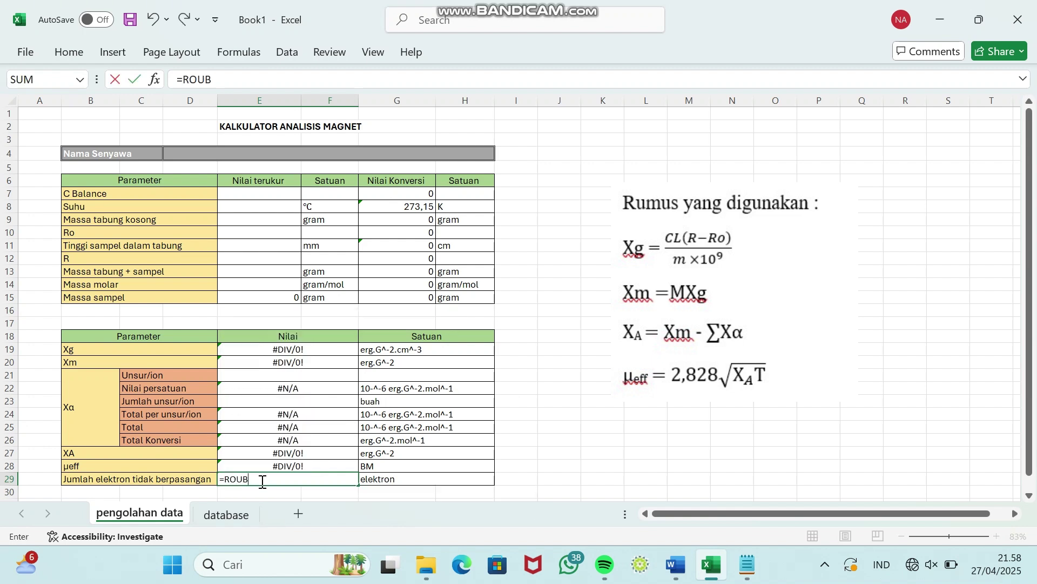
key(BackSpace)
text(N)
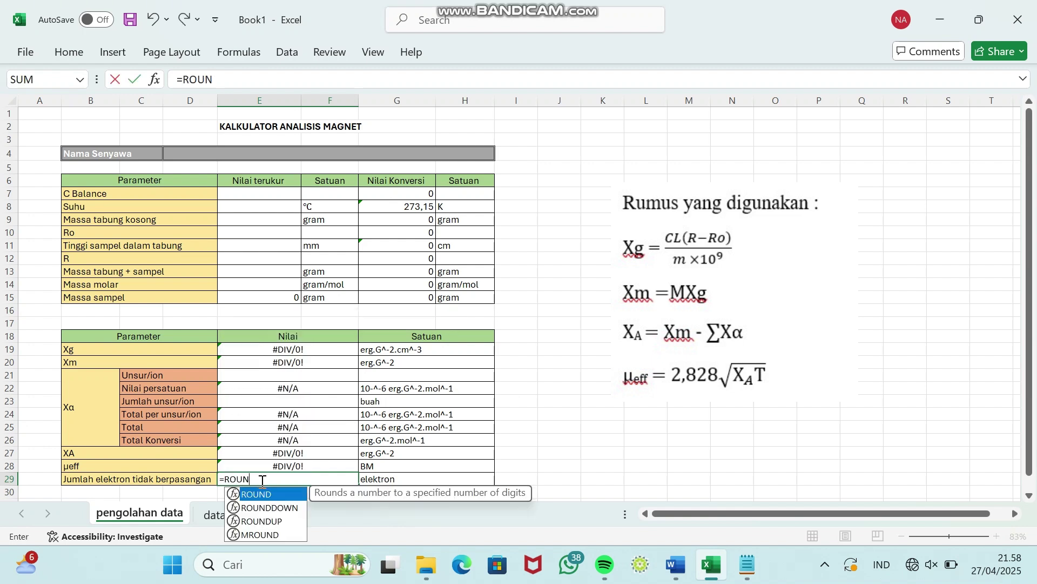
click(268, 508)
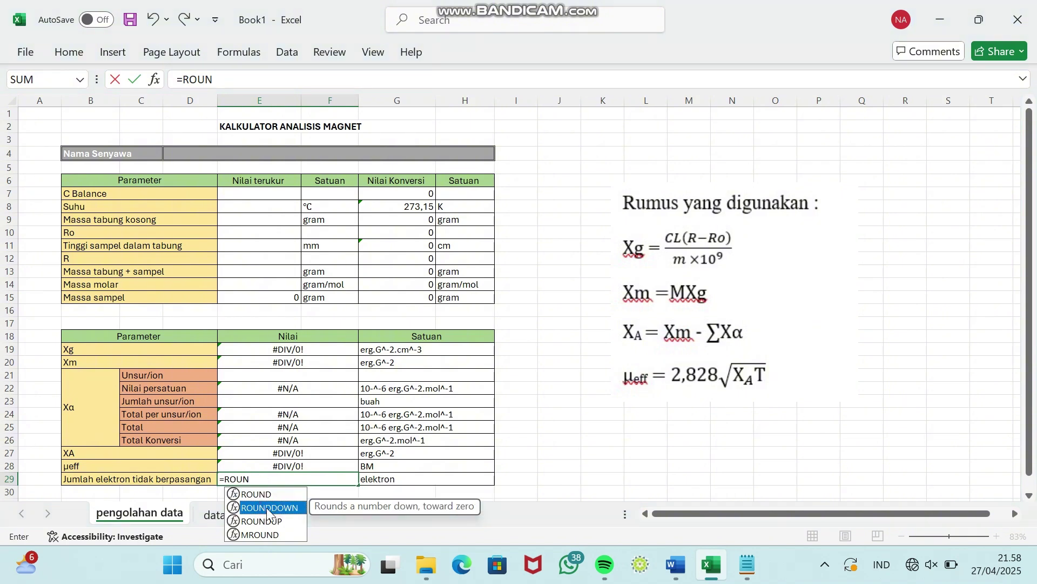
text(D)
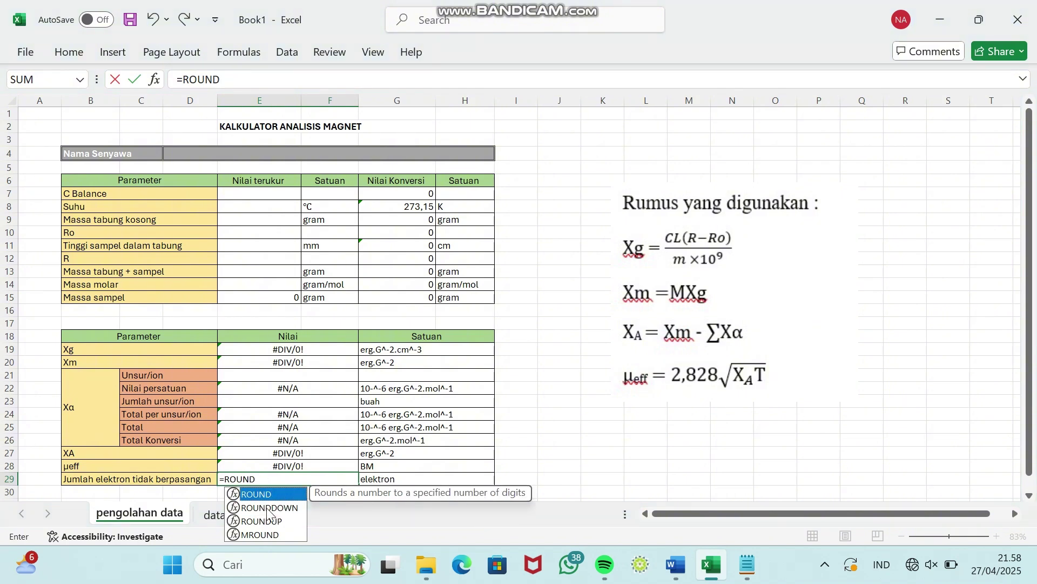
text(D)
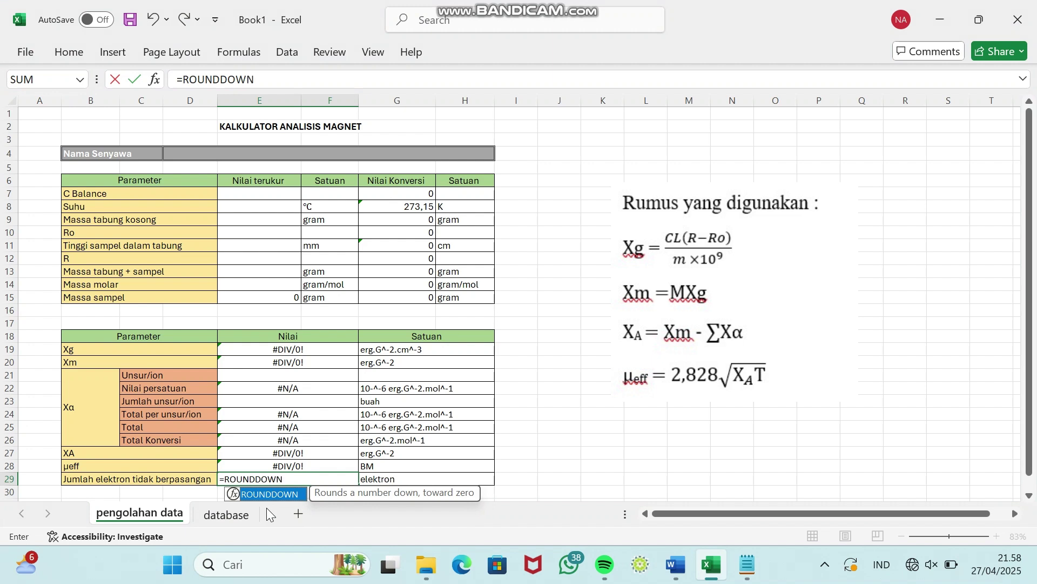
text(OWN()
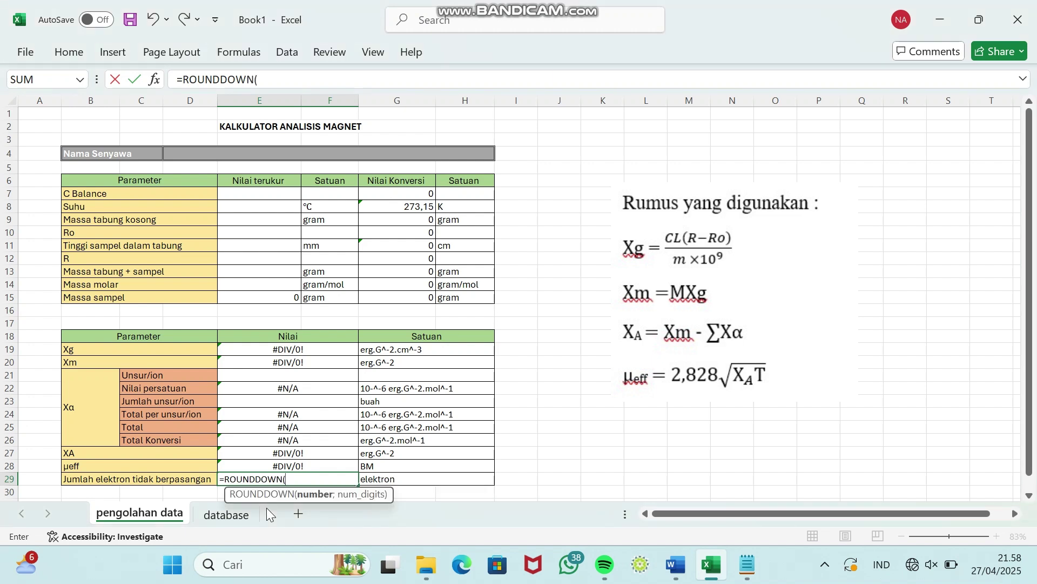
click(298, 466)
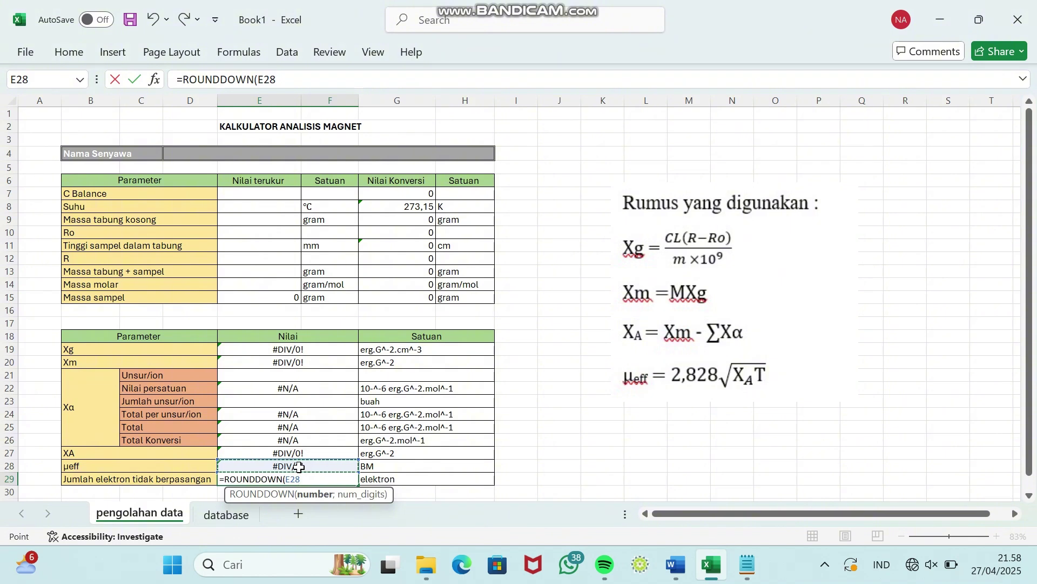
text(;)
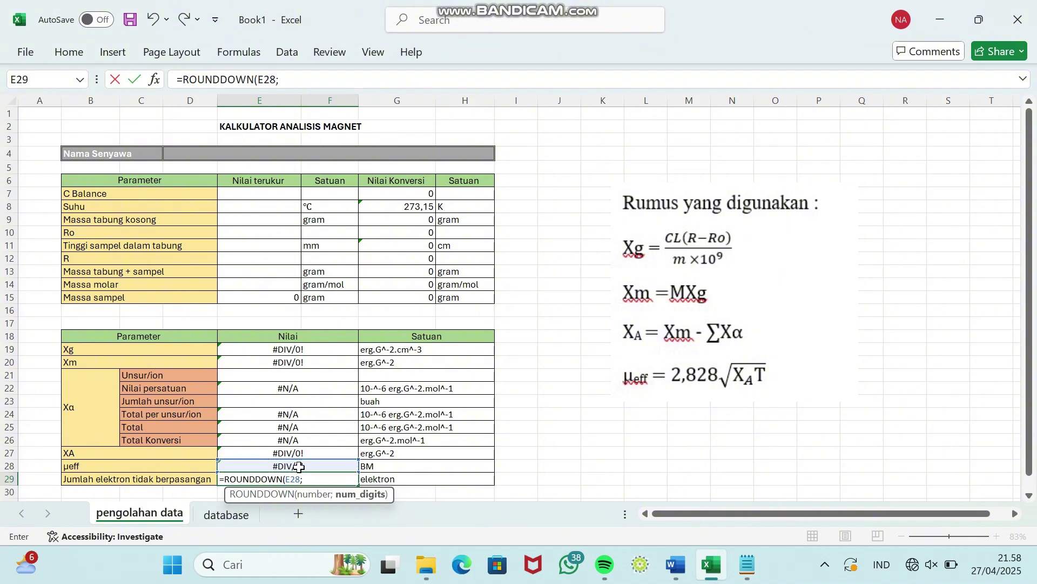
text(0)
text())
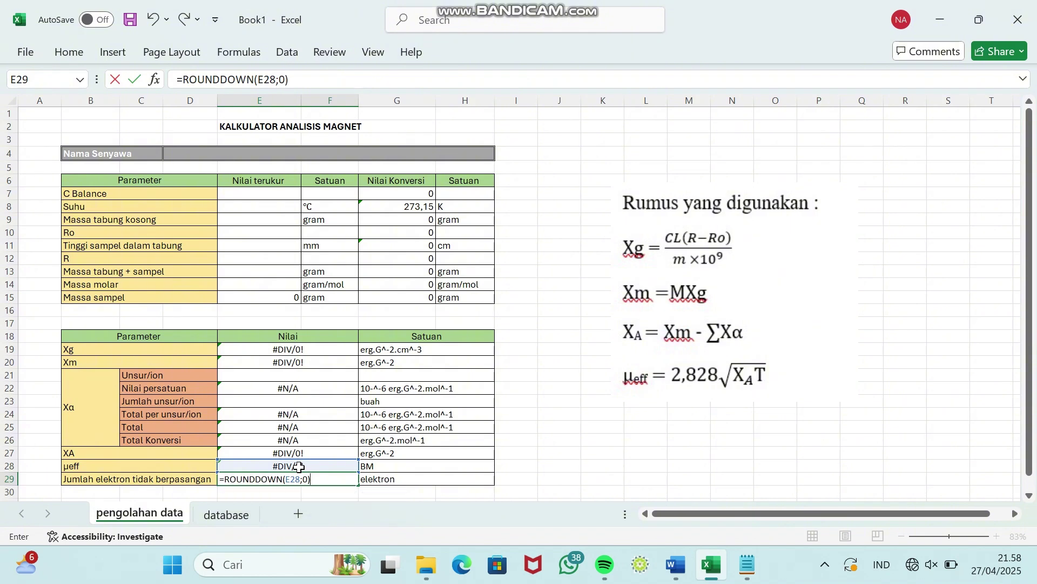
key(Return)
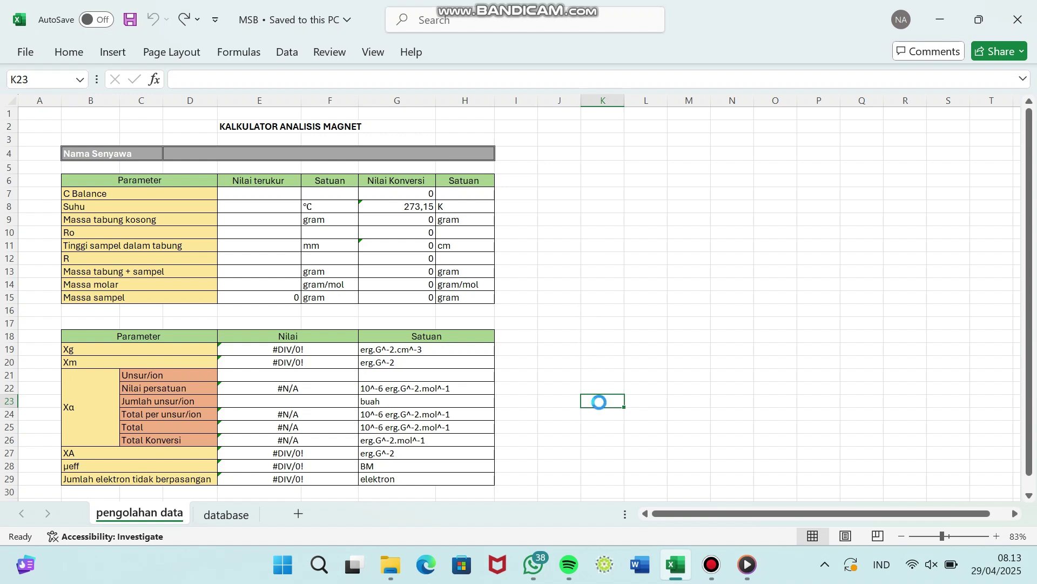
Step: Paste the copied picture of the measurement data and place it beside the results table, around columns I to M
key(ctrl+v)
click(676, 402)
drag(677, 403, 618, 359)
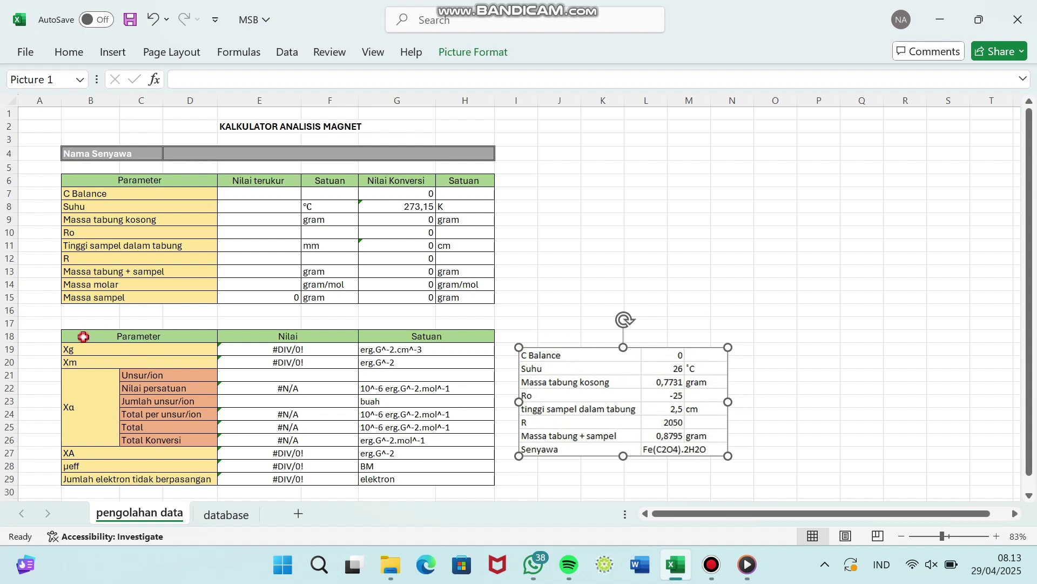
Step: Move the results table from B18:H29 so that it starts at K6, beside the measurement table
drag(83, 336, 428, 472)
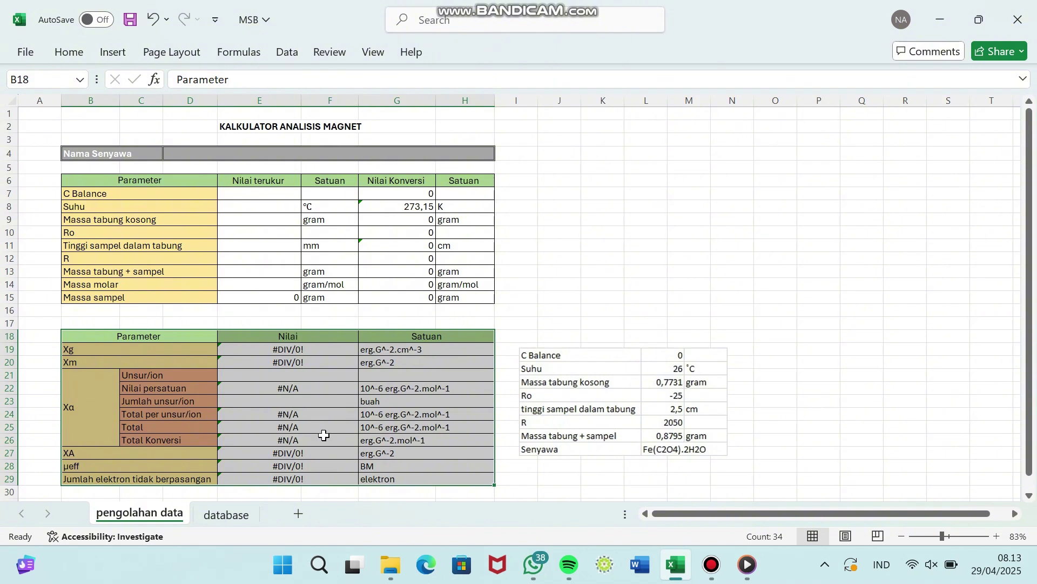
key(ctrl+c)
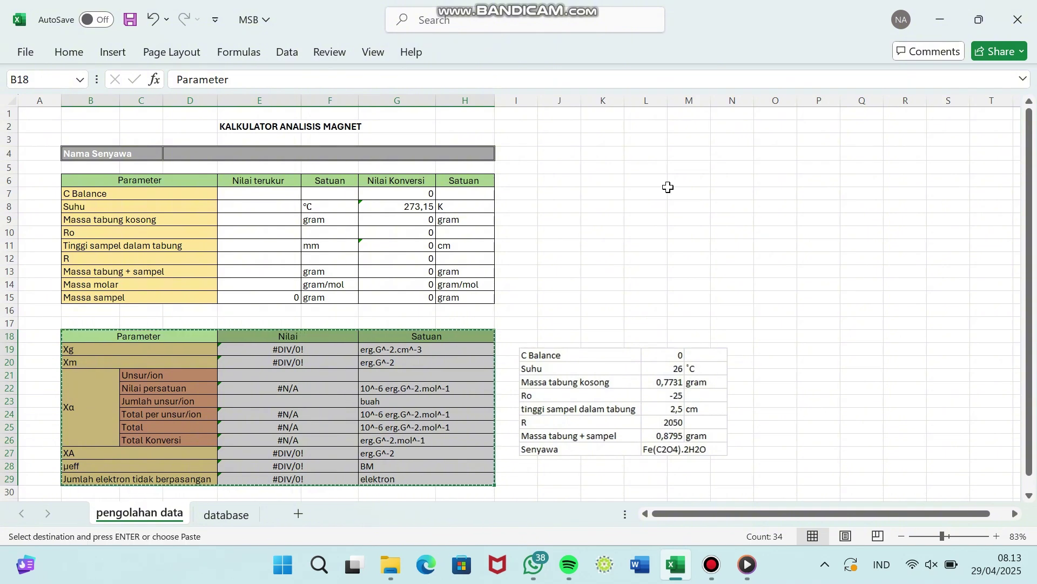
click(590, 180)
key(ctrl+v)
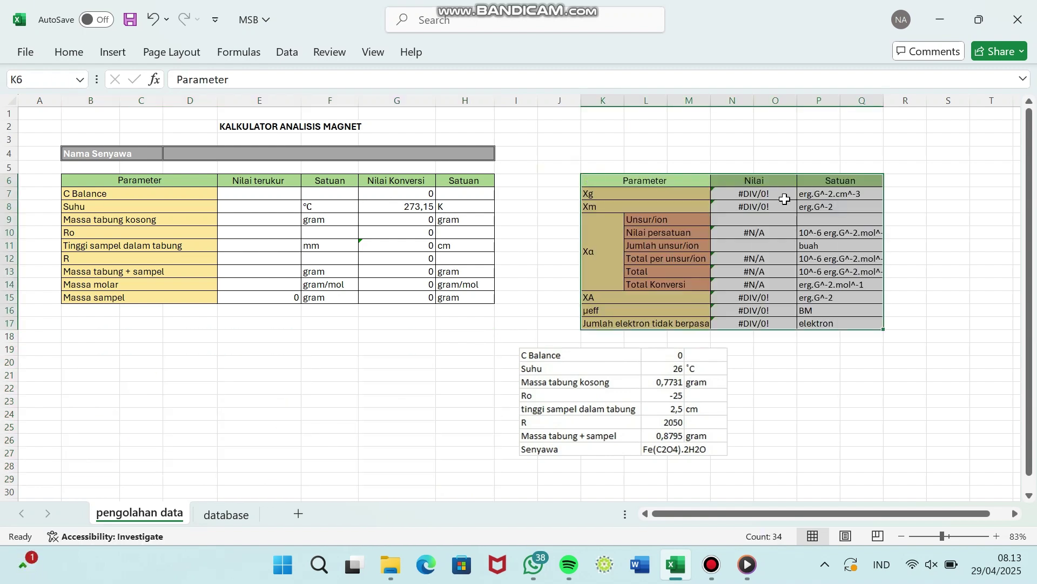
Step: Move the measurement data picture beneath the measurement table, around columns F to J, and enlarge it slightly
drag(645, 411, 568, 408)
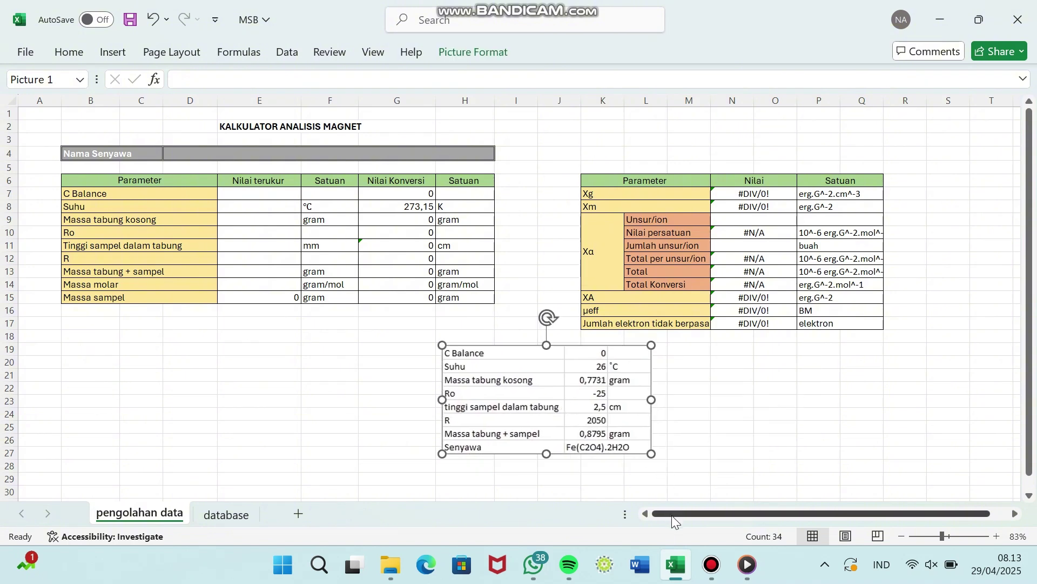
drag(674, 513, 692, 514)
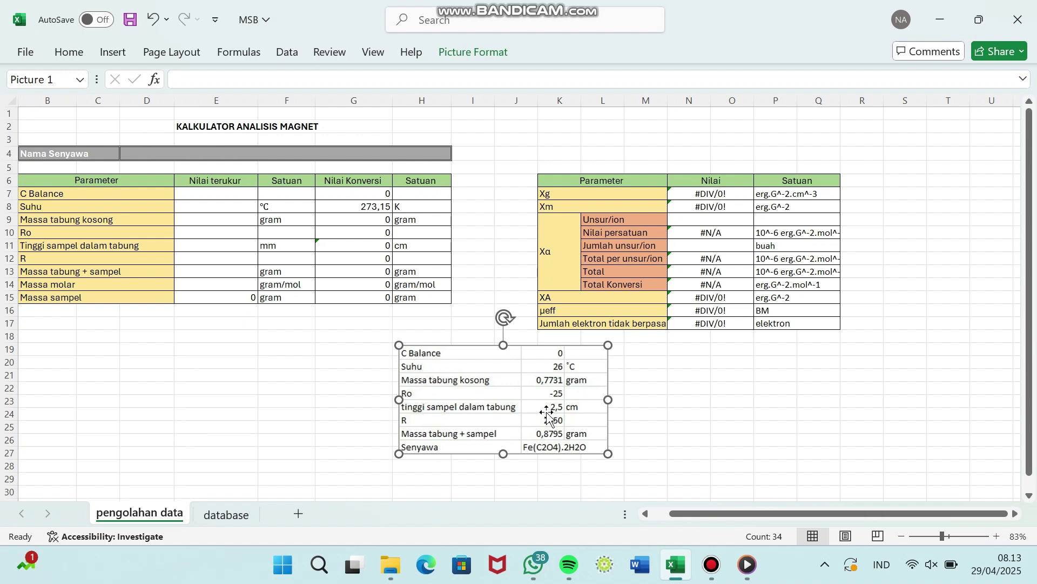
drag(547, 415, 459, 388)
drag(532, 437, 540, 447)
drag(459, 380, 432, 376)
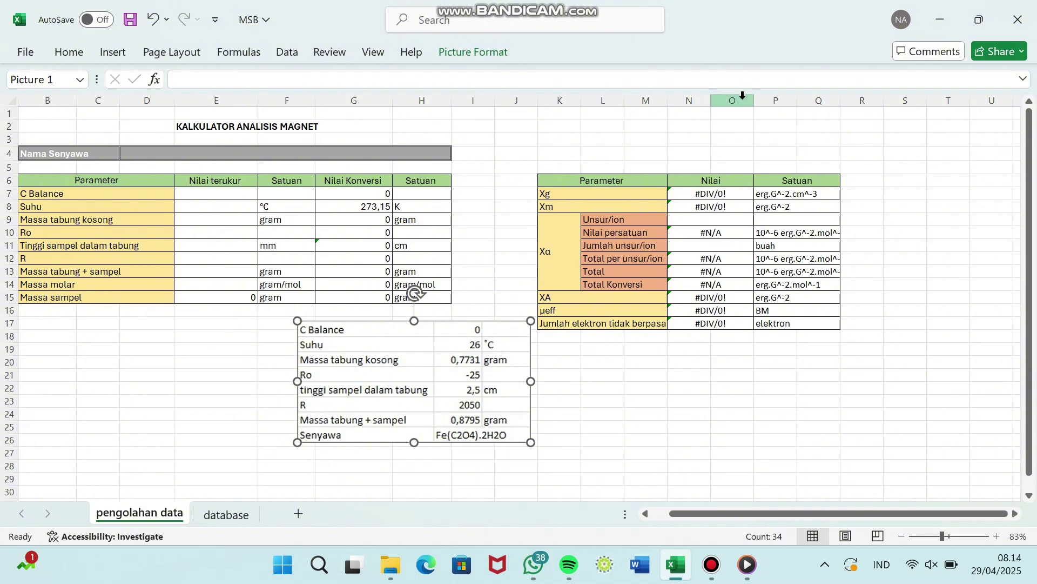
Step: Unmerge the Nilai cells N9:O12 for Unsur/ion, Nilai persatuan, Jumlah unsur/ion and Total per unsur/ion
drag(681, 222, 697, 257)
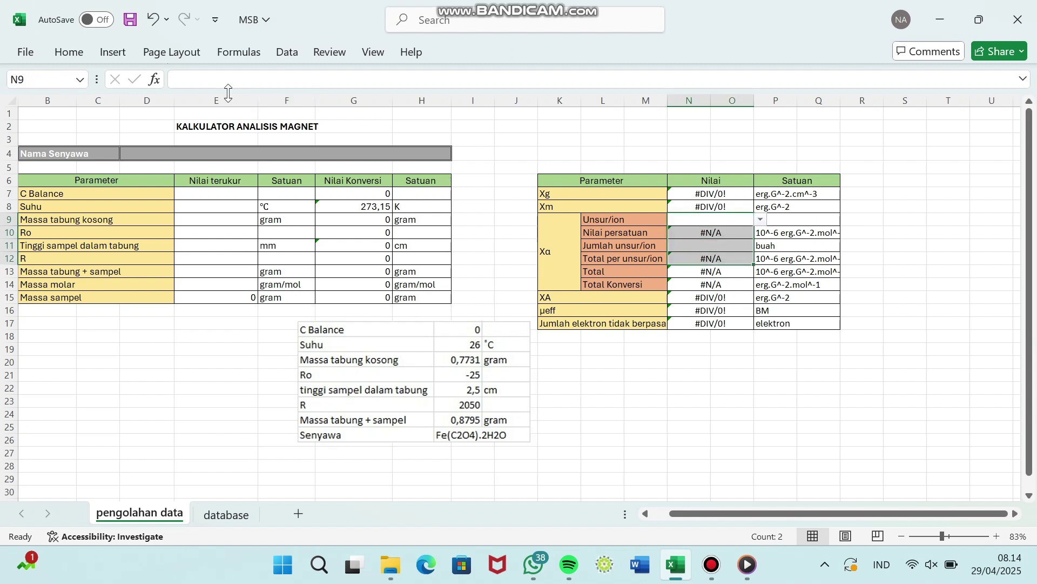
click(69, 52)
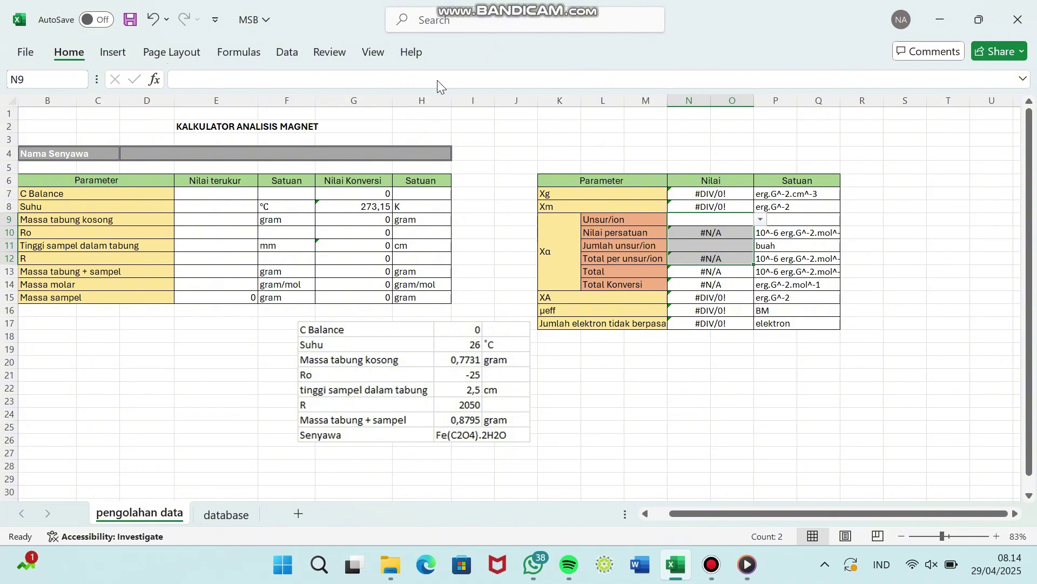
click(416, 108)
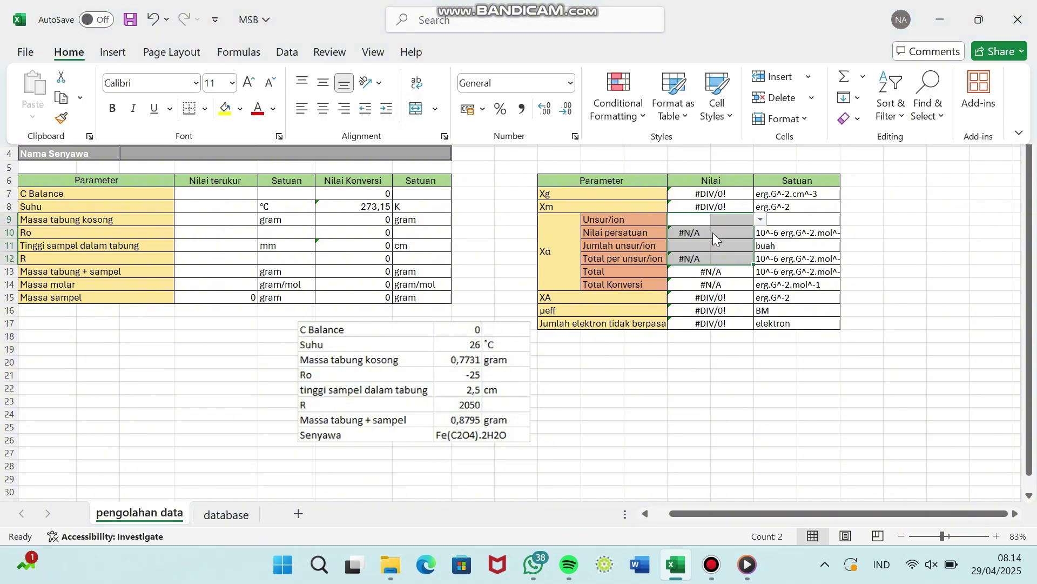
Step: Insert a new column before column O within the Nilai section of the results table
click(734, 101)
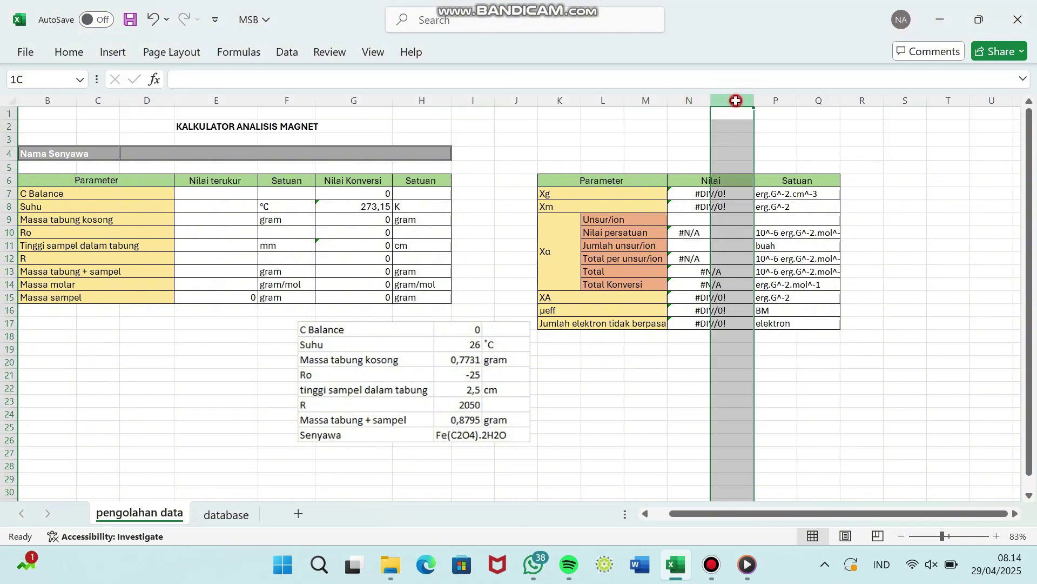
right_click(736, 98)
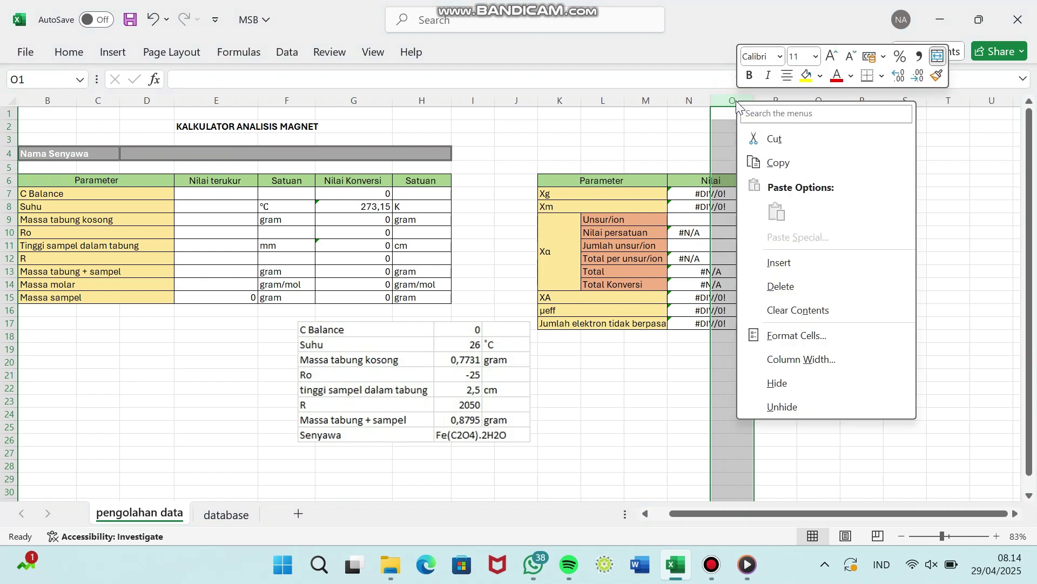
click(784, 264)
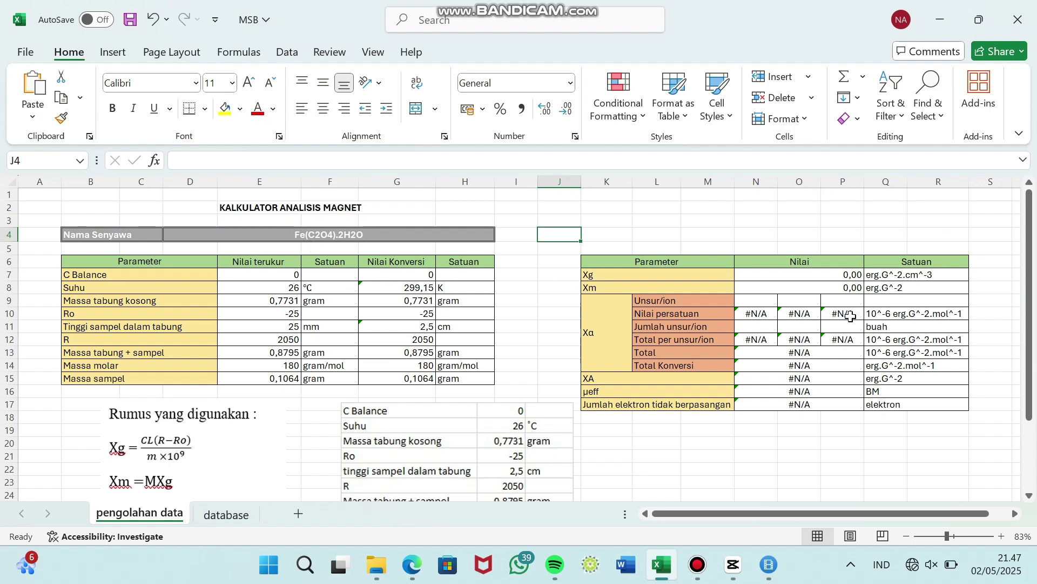
Step: Choose Fe2+ from the ion list as the first Unsur/ion entry in cell N9
click(761, 300)
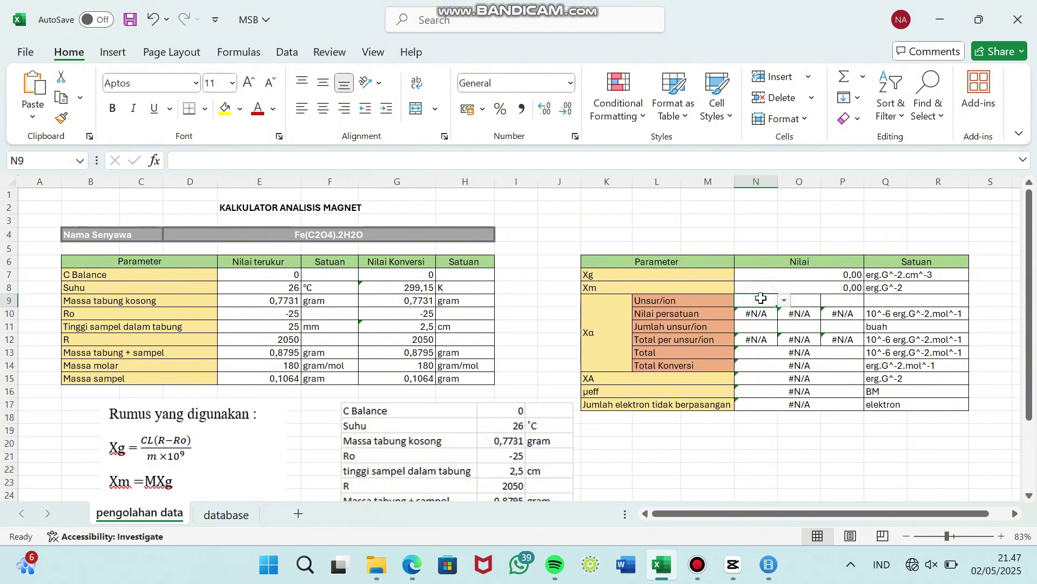
click(783, 300)
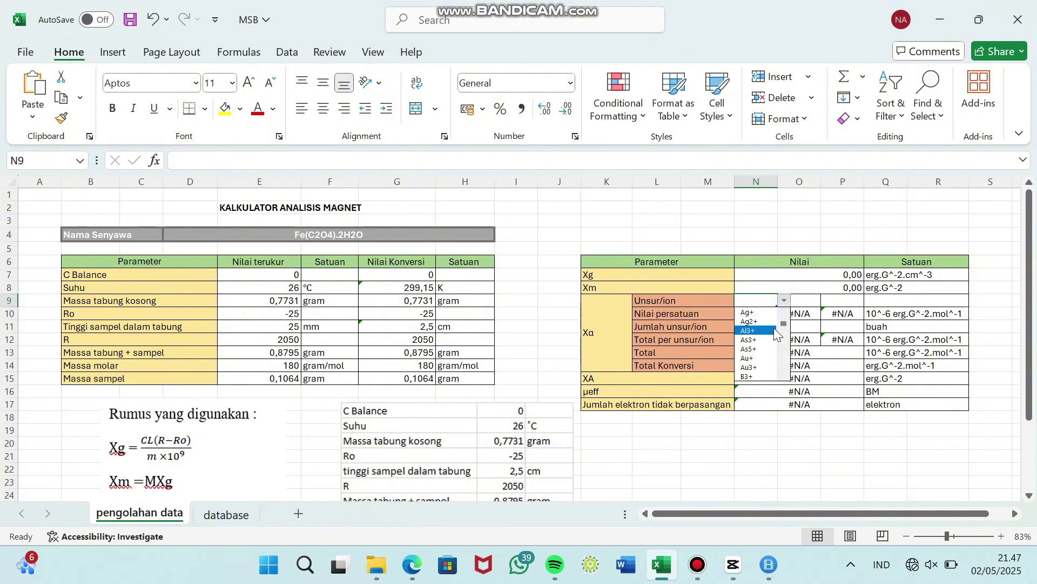
key(Down)
key(Down)
key(Down)
key(Down)
key(Down)
key(Down)
key(Down)
key(Down)
key(Down)
key(Down)
key(Down)
key(Down)
key(Down)
key(Down)
key(Down)
key(Down)
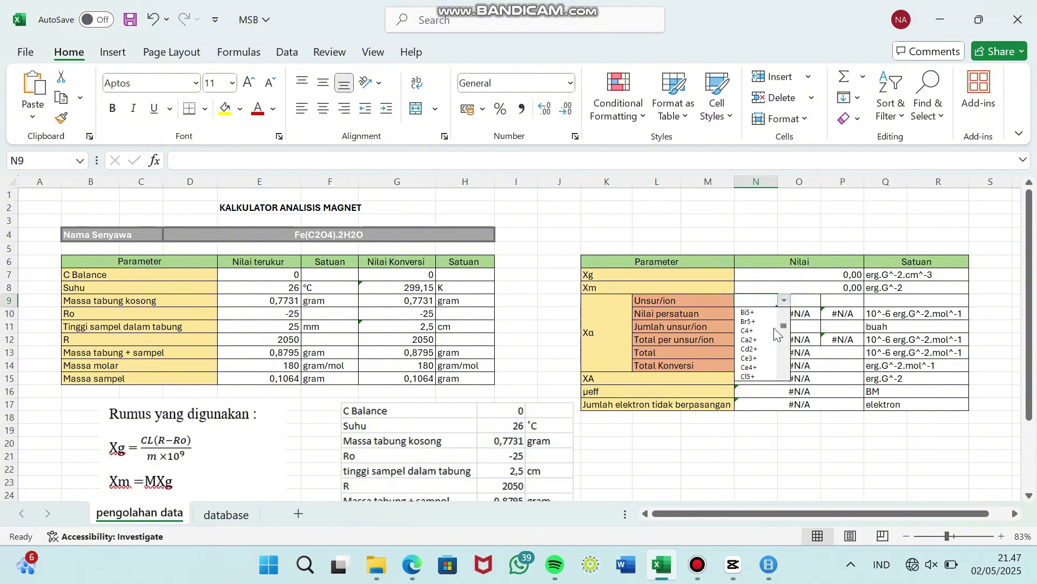
key(Down)
key(Down)
key(Down)
key(Down)
key(Down)
key(Down)
key(Down)
key(Down)
key(Down)
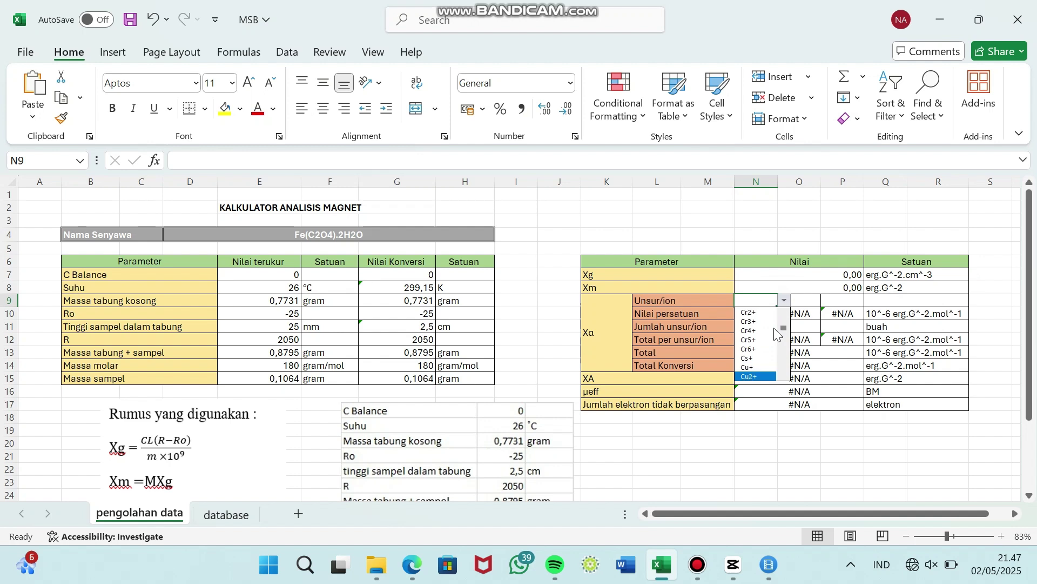
key(Down)
key(Down)
key(Down)
key(Down)
key(Down)
key(Up)
key(Up)
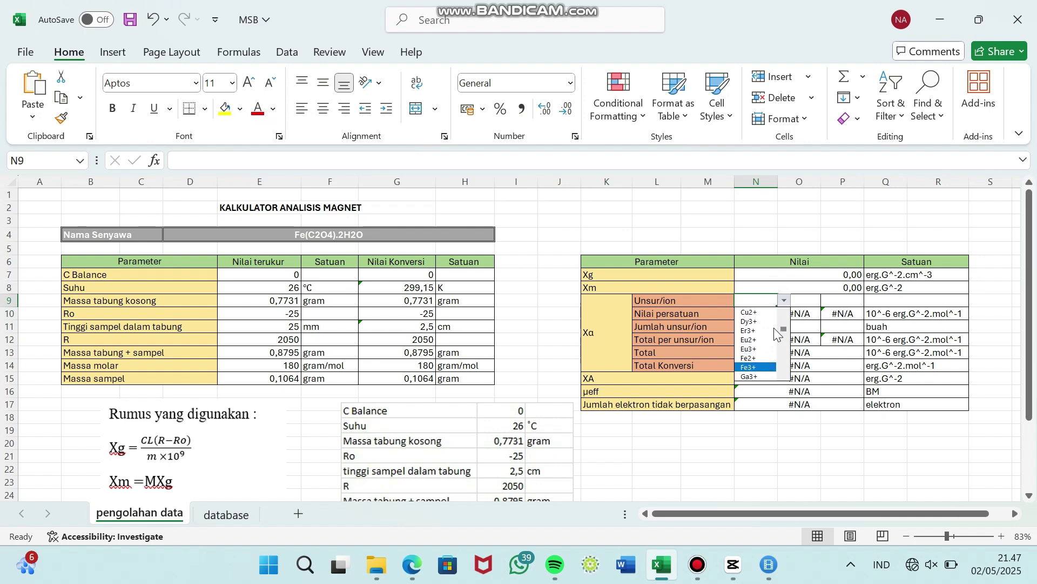
key(Return)
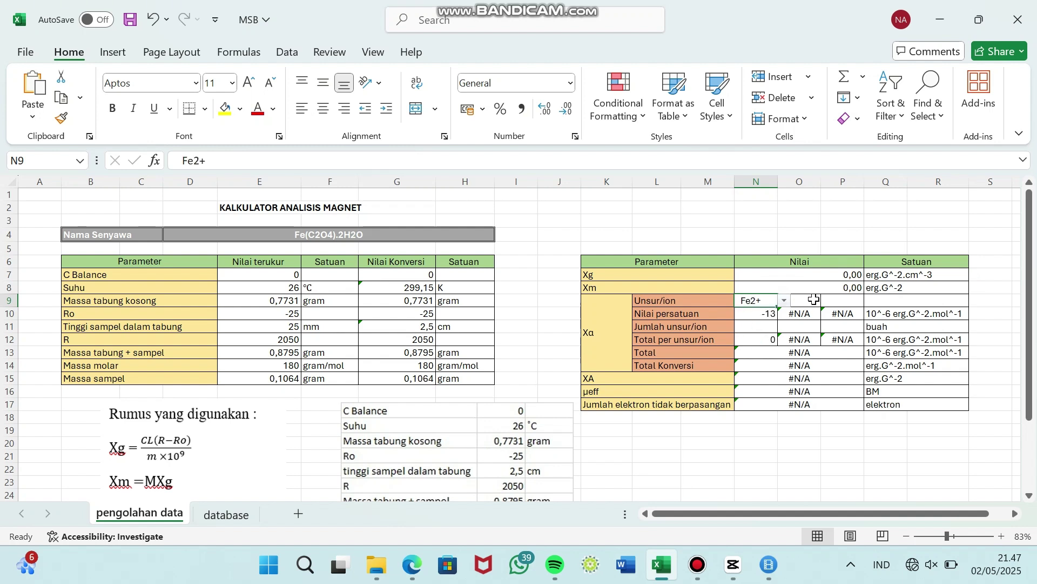
Step: Choose C2O42− from the ion list as the second Unsur/ion entry in cell O9
click(814, 299)
click(826, 302)
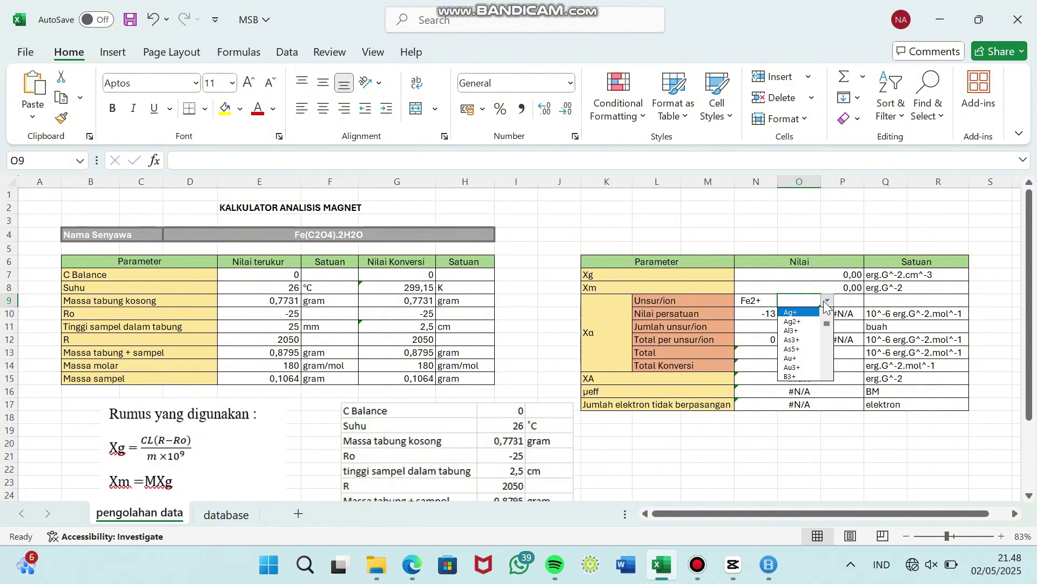
key(Down)
key(Down)
key(Down)
key(Down)
key(Down)
key(Down)
key(Down)
key(Down)
key(Down)
key(Down)
key(Down)
key(Down)
key(Down)
key(Down)
key(Down)
key(Down)
key(Down)
key(Down)
key(Down)
key(Down)
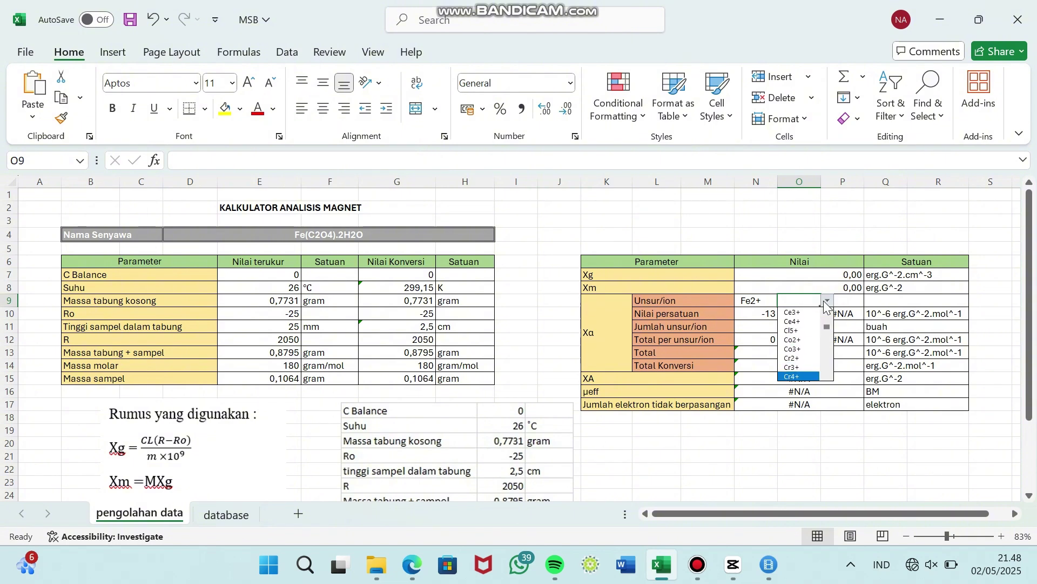
key(Down)
key(Down)
key(Down)
key(Down)
key(Down)
key(Down)
key(Down)
key(Down)
key(Down)
key(Down)
key(Down)
key(Down)
key(Down)
key(Down)
key(Down)
key(Down)
key(Down)
key(Down)
key(Down)
key(Down)
key(Down)
key(Down)
key(Down)
key(Down)
key(Down)
key(Down)
key(Down)
key(Down)
key(Down)
key(Down)
key(Down)
key(Down)
key(Down)
key(Down)
key(Down)
key(Down)
key(Down)
key(Down)
key(Down)
key(Down)
key(Down)
key(Down)
key(Down)
key(Down)
key(Down)
key(Down)
key(Down)
key(Down)
key(Down)
key(Down)
key(Down)
key(Down)
key(Down)
key(Down)
key(Down)
key(Down)
key(Down)
key(Down)
key(Down)
key(Down)
key(Down)
key(Down)
key(Down)
key(Down)
key(Down)
key(Down)
key(Down)
key(Down)
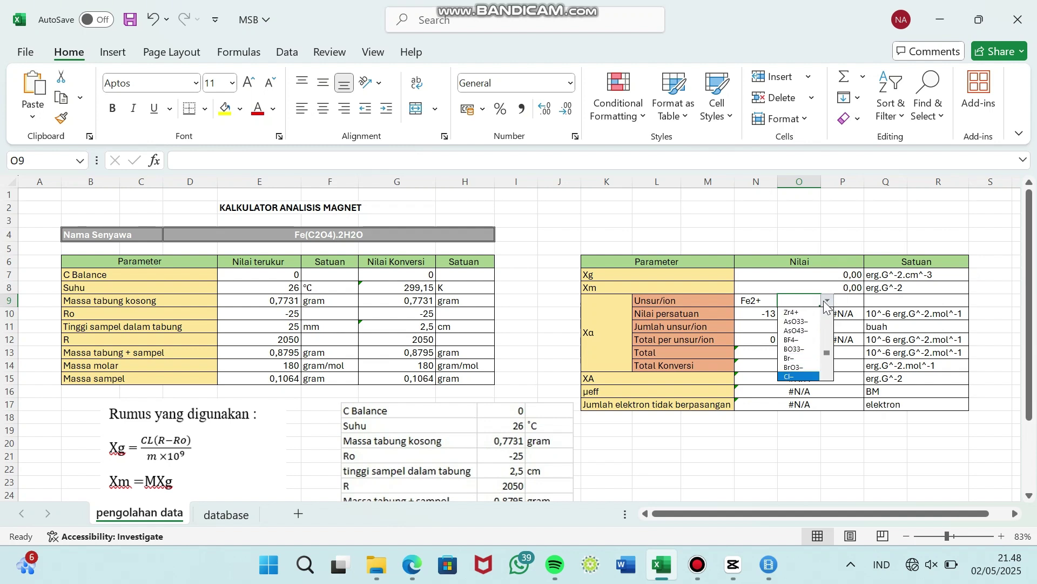
key(Down)
key(Down)
key(Down)
key(Down)
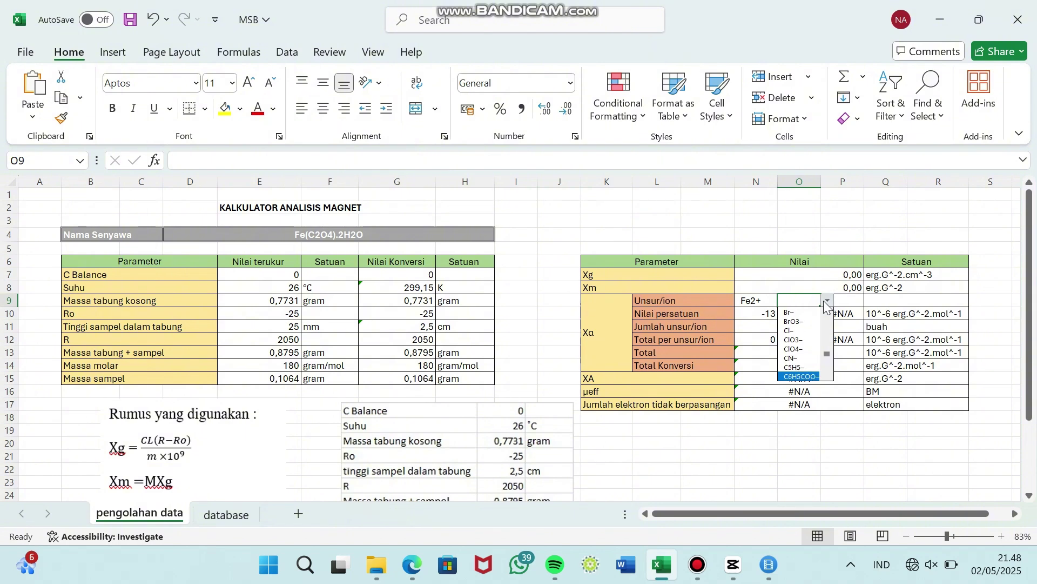
key(Down)
key(Down)
key(Return)
Step: Choose H2O from the ion list as the third Unsur/ion entry in cell P9
click(843, 299)
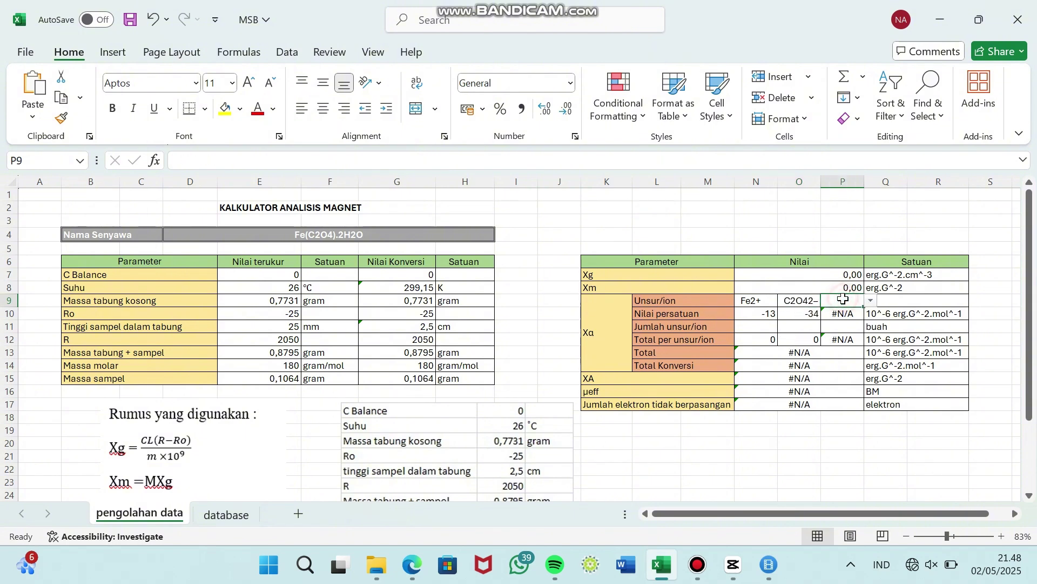
click(870, 300)
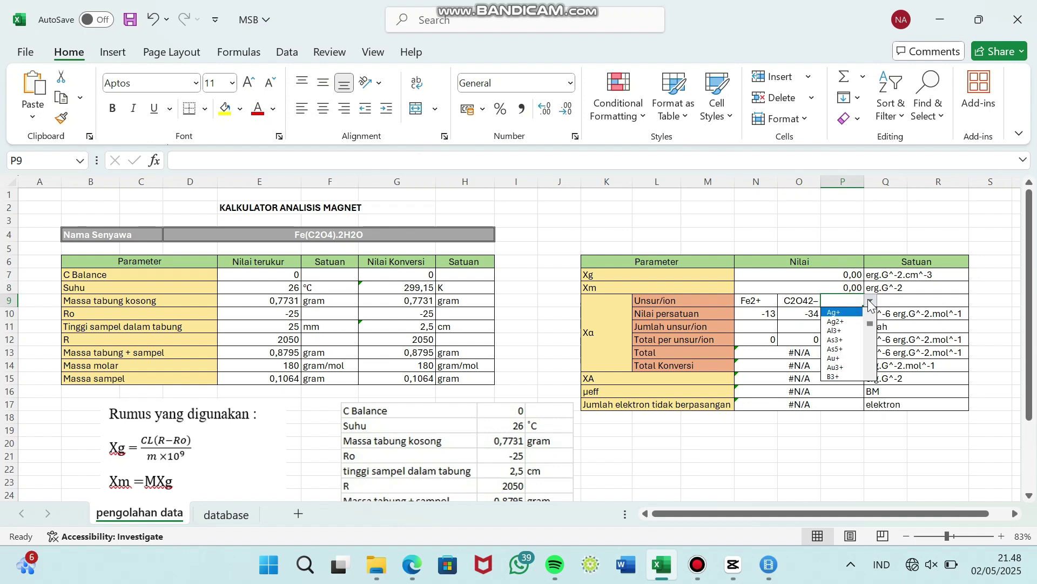
key(Down)
key(Down)
key(Down)
key(Down)
key(Down)
key(Down)
key(Down)
key(Down)
key(Down)
key(Down)
key(Down)
key(Down)
key(Down)
key(Down)
key(Down)
key(Down)
key(Down)
key(Down)
key(Down)
key(Down)
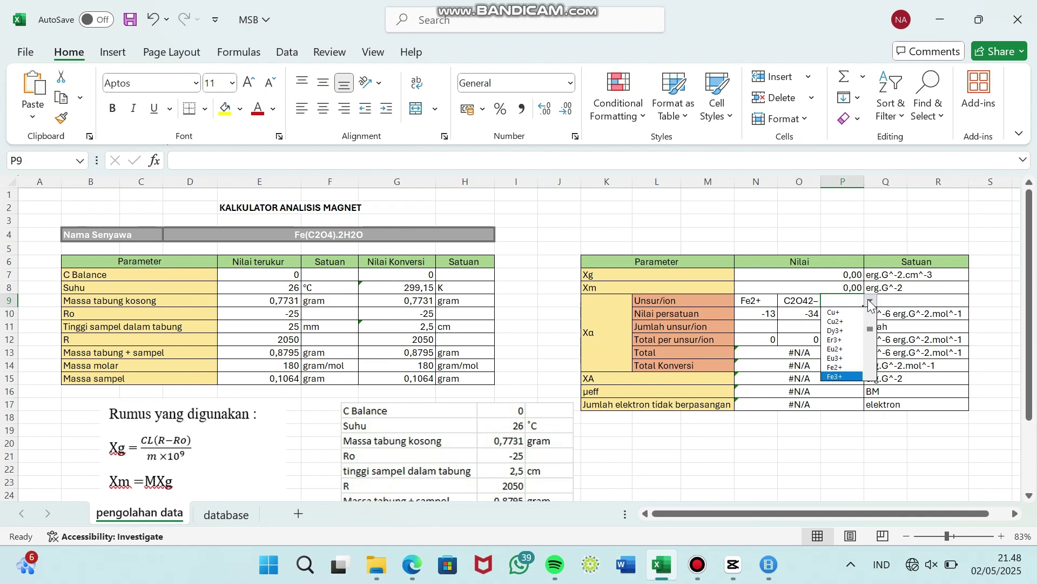
key(Down)
key(Down)
key(Down)
key(Down)
key(Down)
key(Down)
key(Down)
key(Down)
key(Down)
key(Down)
key(Down)
key(Down)
key(Down)
key(Down)
key(Down)
key(Down)
key(Down)
key(Down)
key(Down)
key(Down)
key(Down)
key(Down)
key(Down)
key(Down)
key(Down)
key(Down)
key(Down)
key(Down)
key(Down)
key(Down)
key(Down)
key(Down)
key(Down)
key(Down)
key(Down)
key(Down)
key(Down)
key(Down)
key(Down)
key(Down)
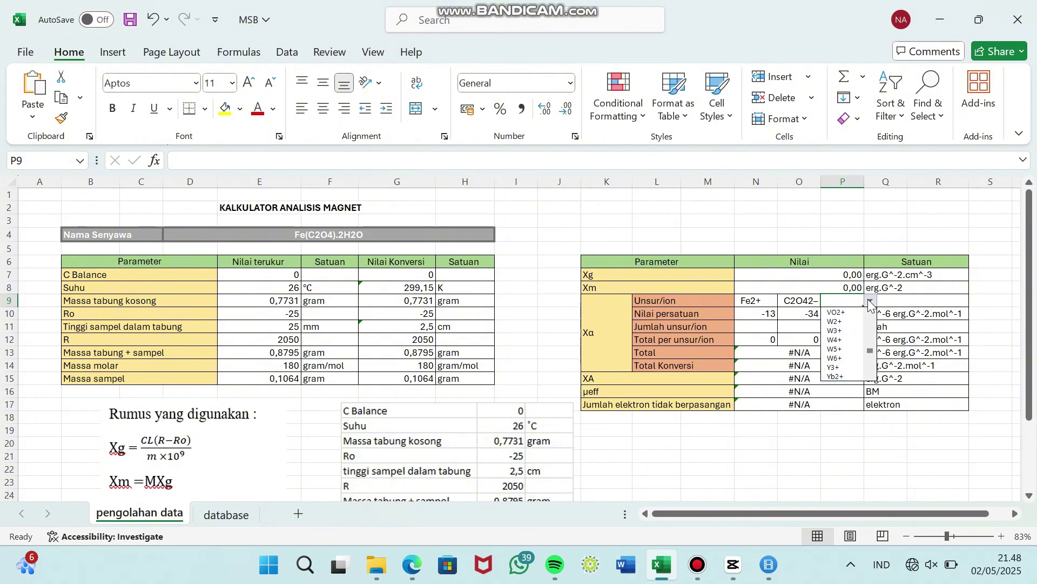
key(Down)
key(Down)
key(Down)
key(Down)
key(Down)
key(Down)
key(Down)
key(Down)
key(Down)
key(Down)
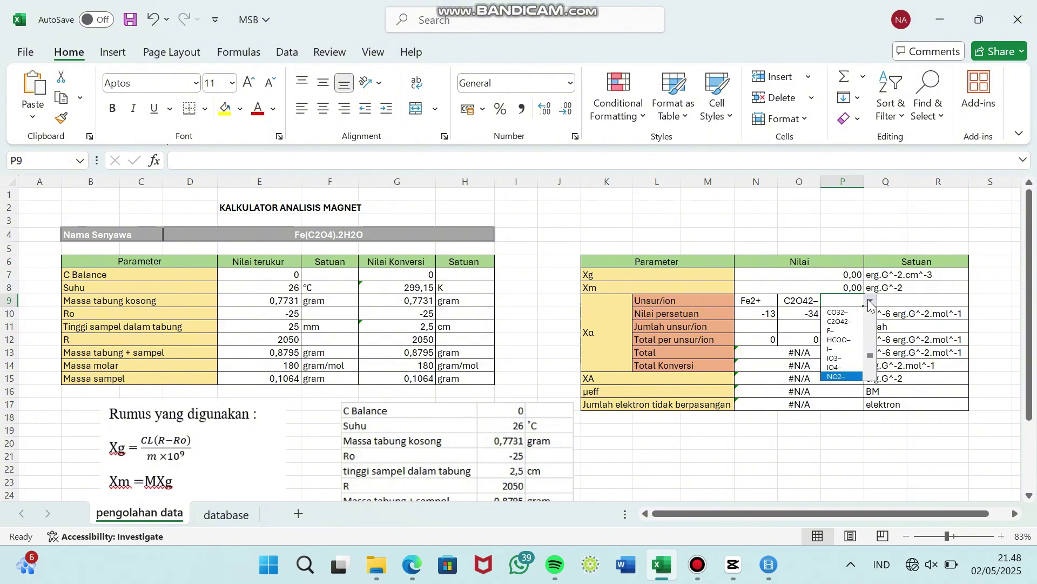
key(Down)
key(Down)
key(Down)
key(Down)
key(Down)
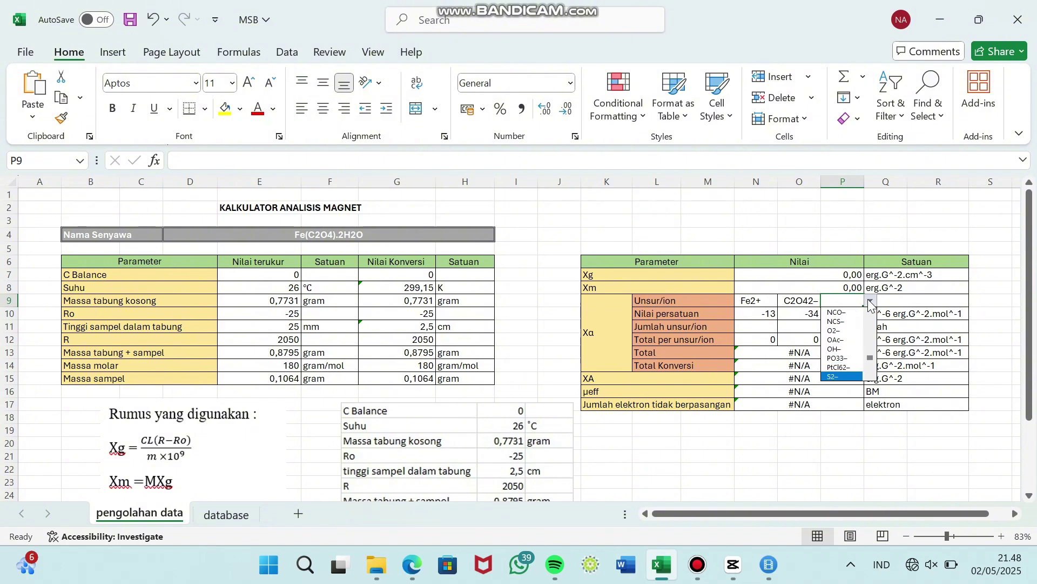
key(Down)
key(Down)
key(Down)
key(Down)
key(Down)
key(Down)
key(Down)
key(Down)
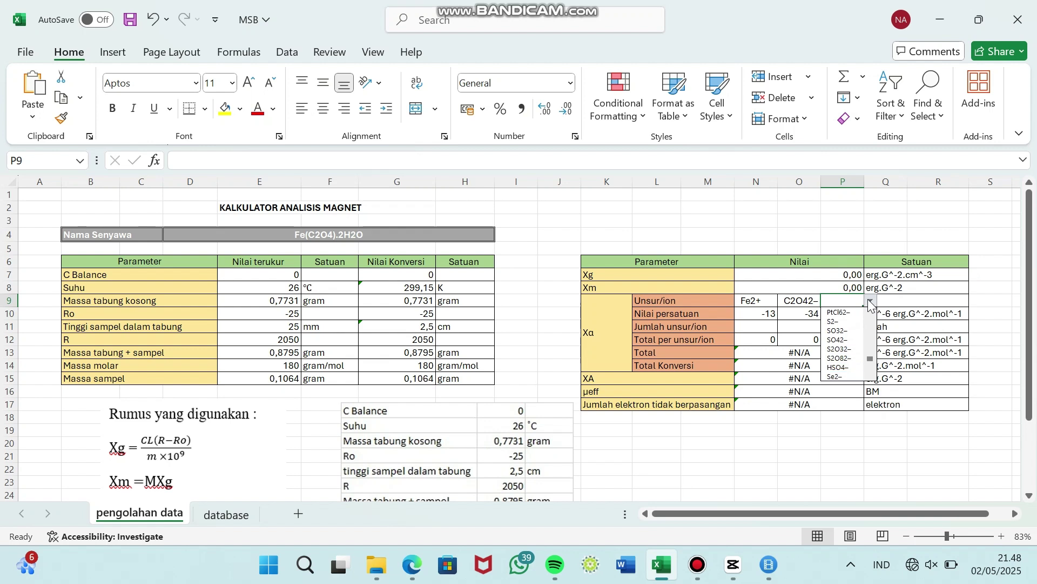
key(Down)
key(Down)
key(Down)
key(Down)
key(Down)
key(Down)
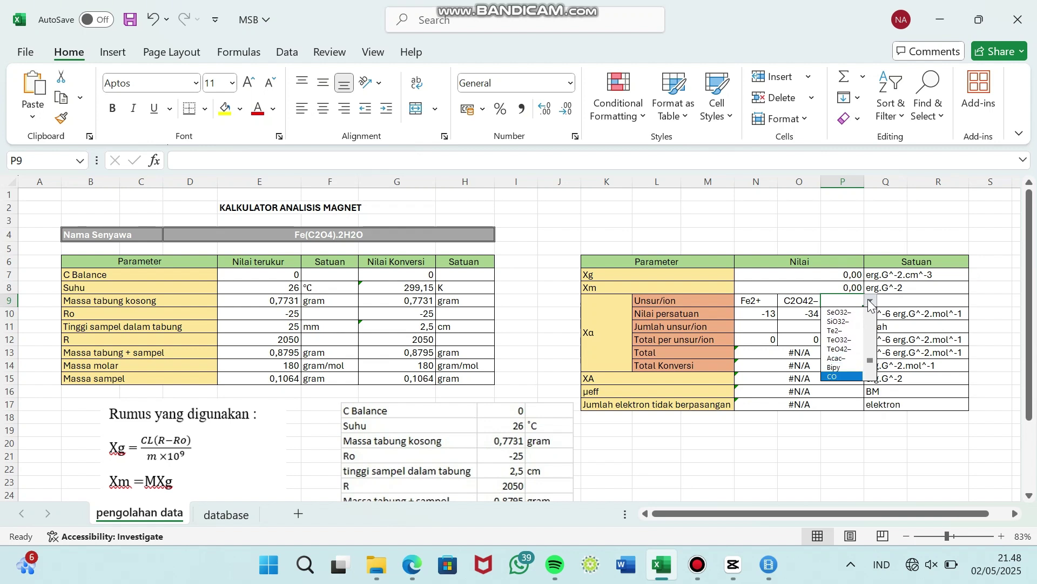
key(Down)
key(Down)
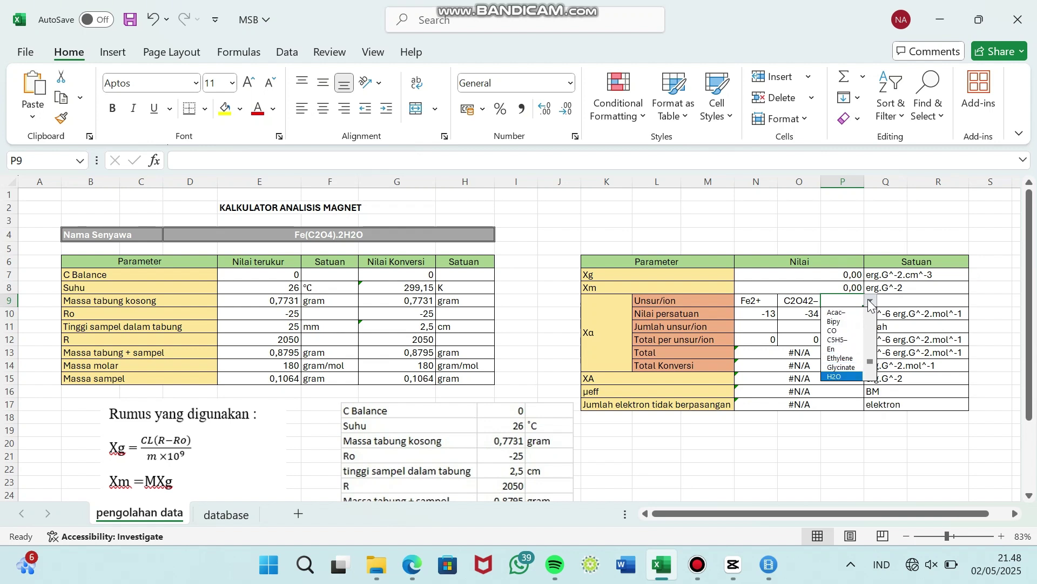
key(Up)
key(Return)
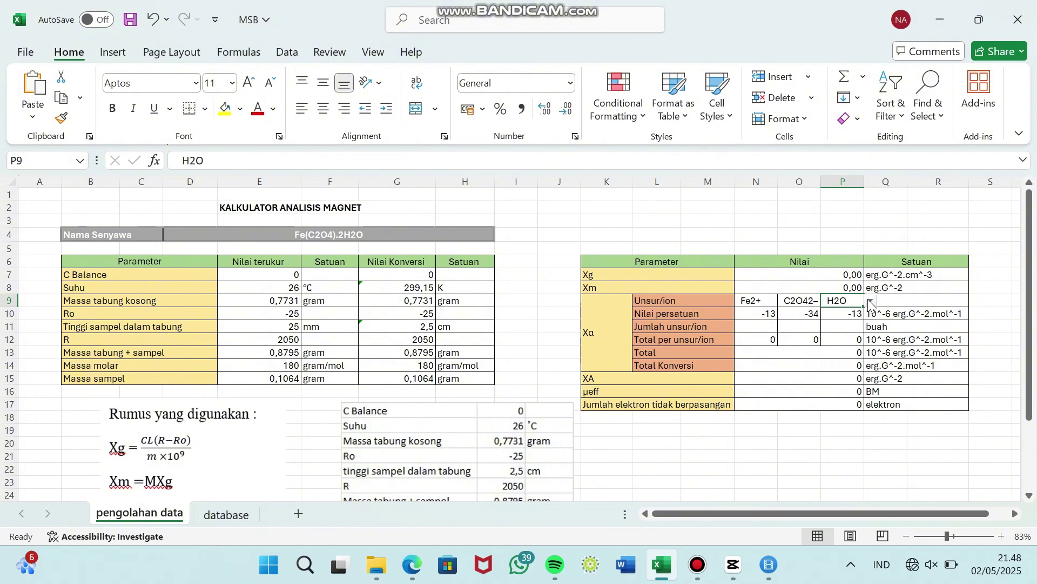
Step: Try to enter a count of 1 for Fe2+ and C2O42− in Jumlah unsur/ion cells N11 and O11
click(764, 328)
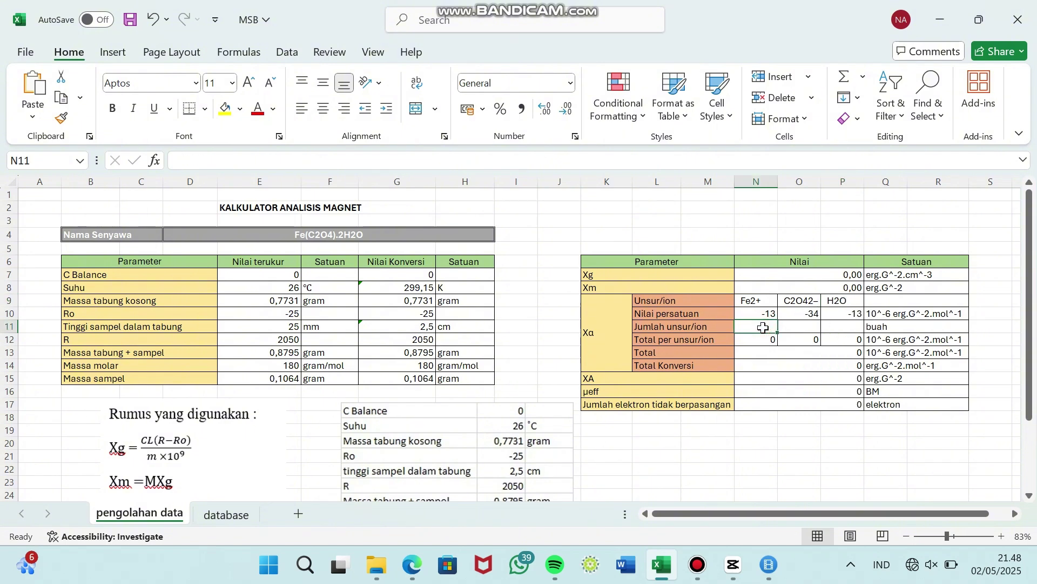
text(Selesai)
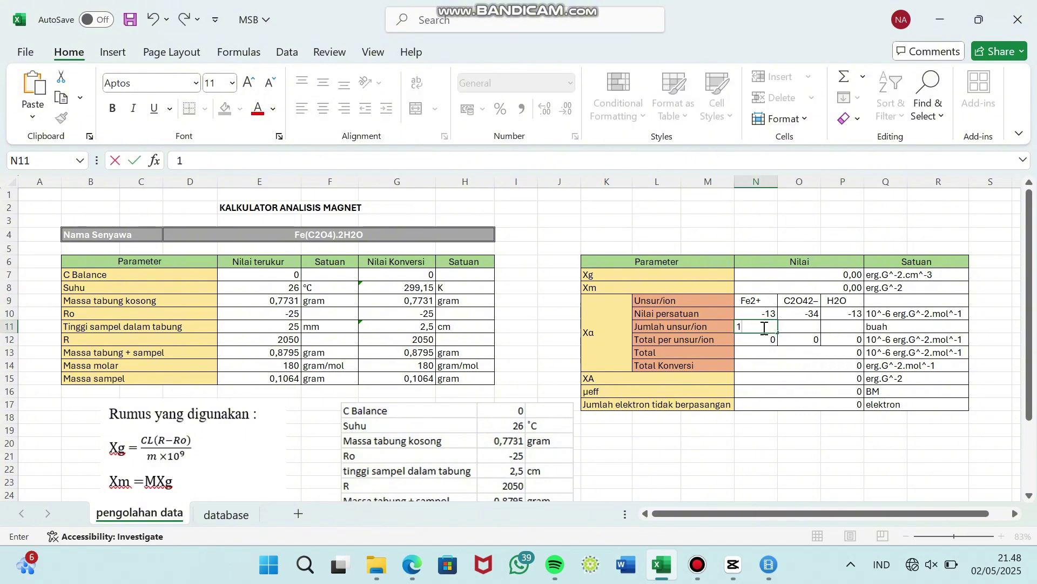
key(Tab)
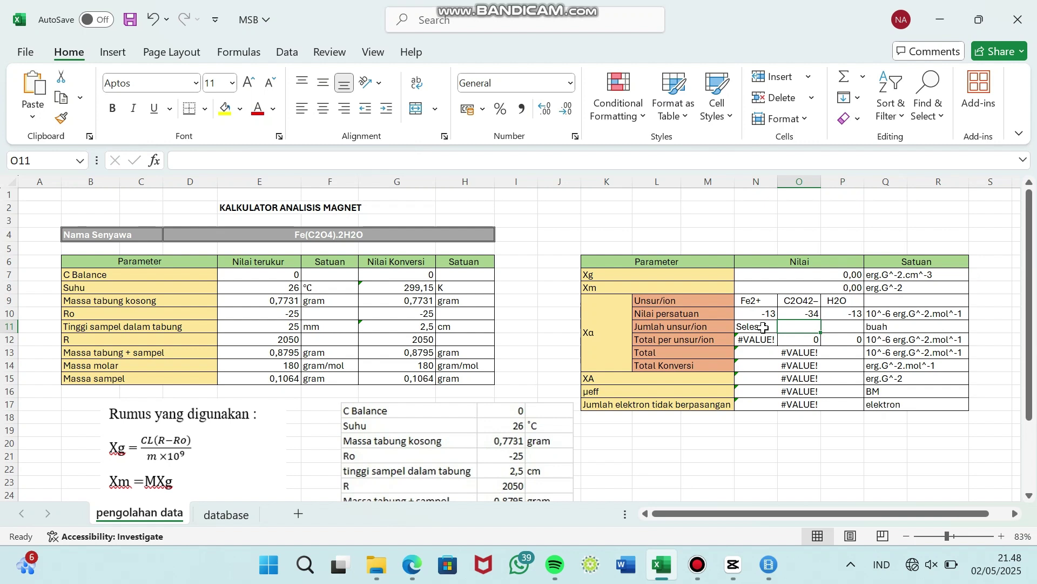
text(1)
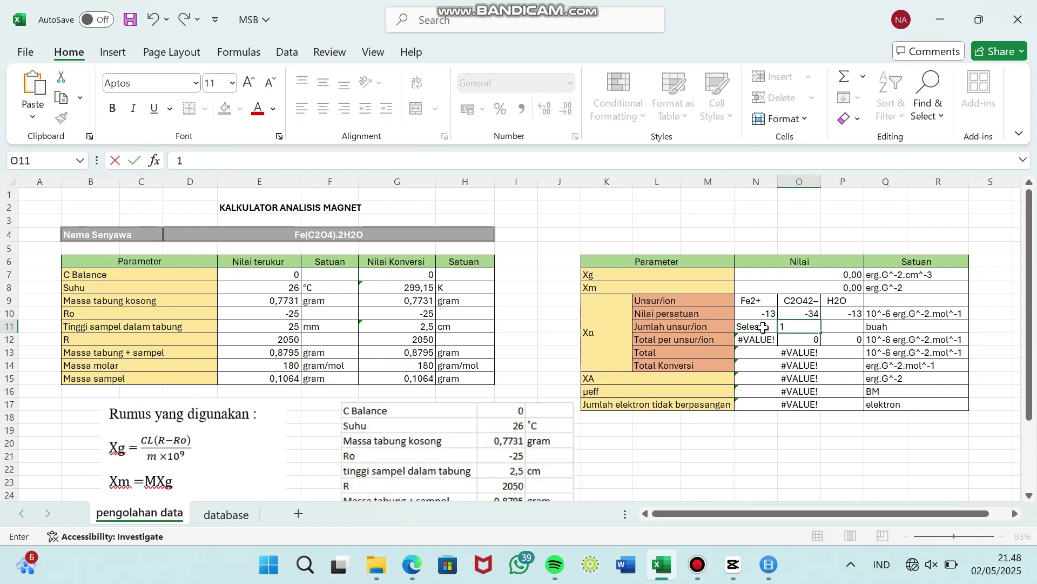
key(Left)
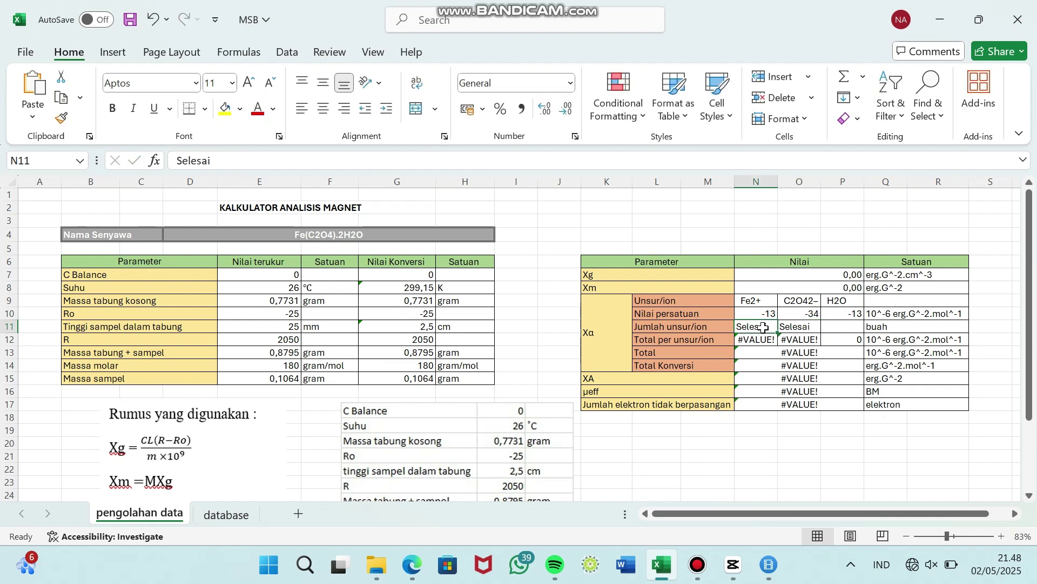
key(Right)
text(1)
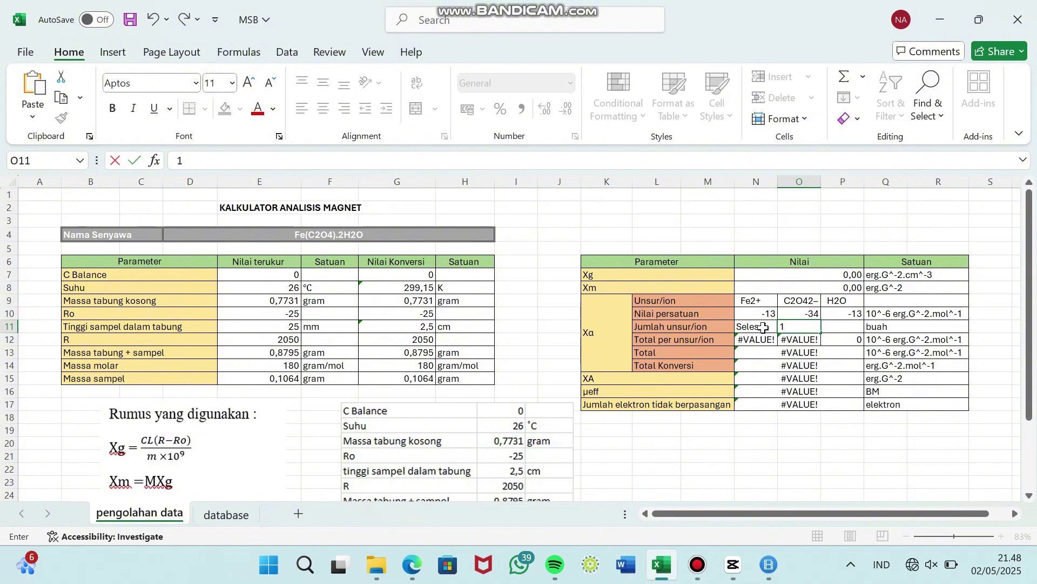
key(Right)
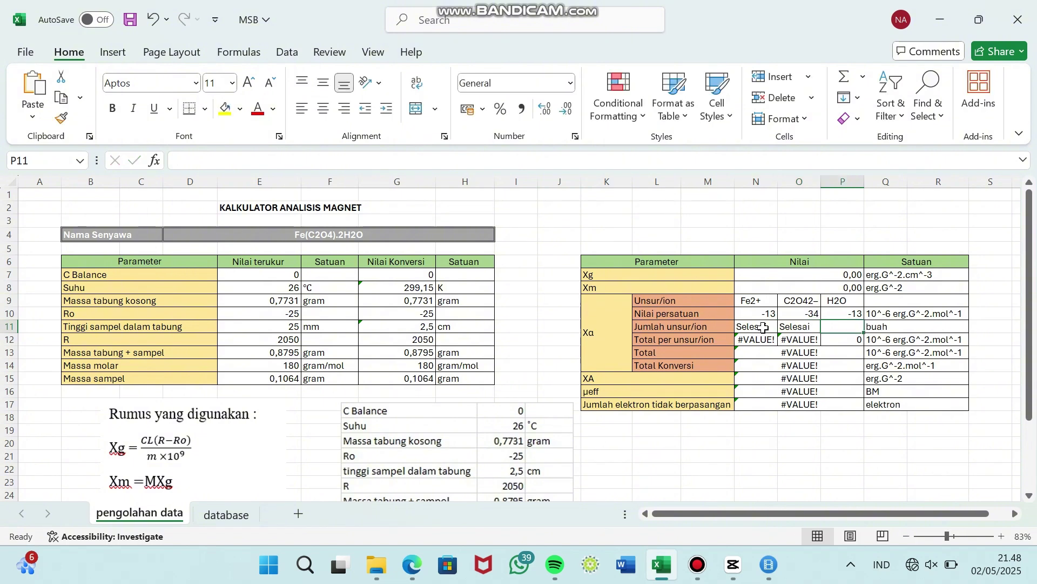
key(Left)
key(Left)
text(1)
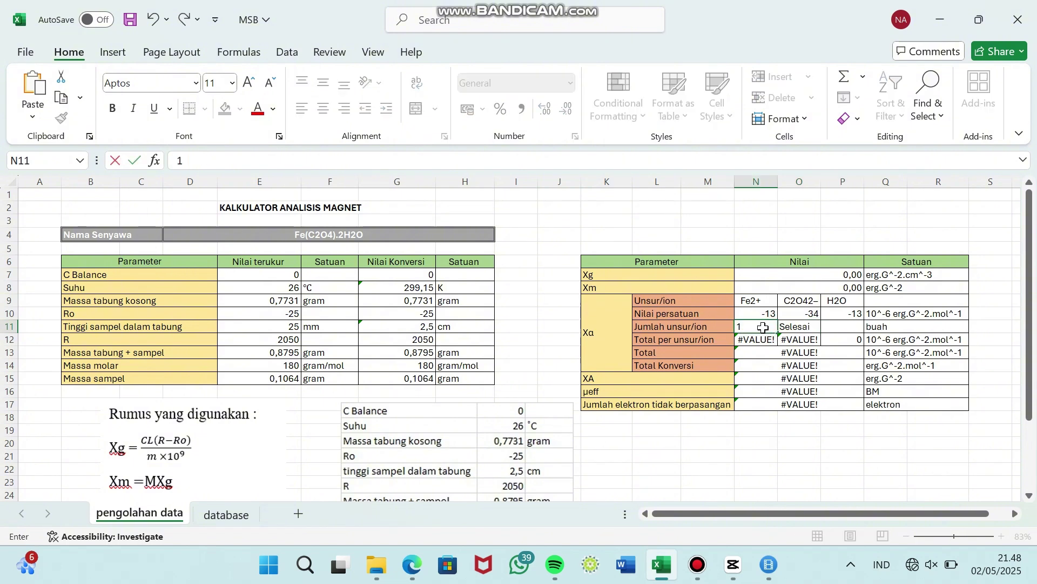
key(Right)
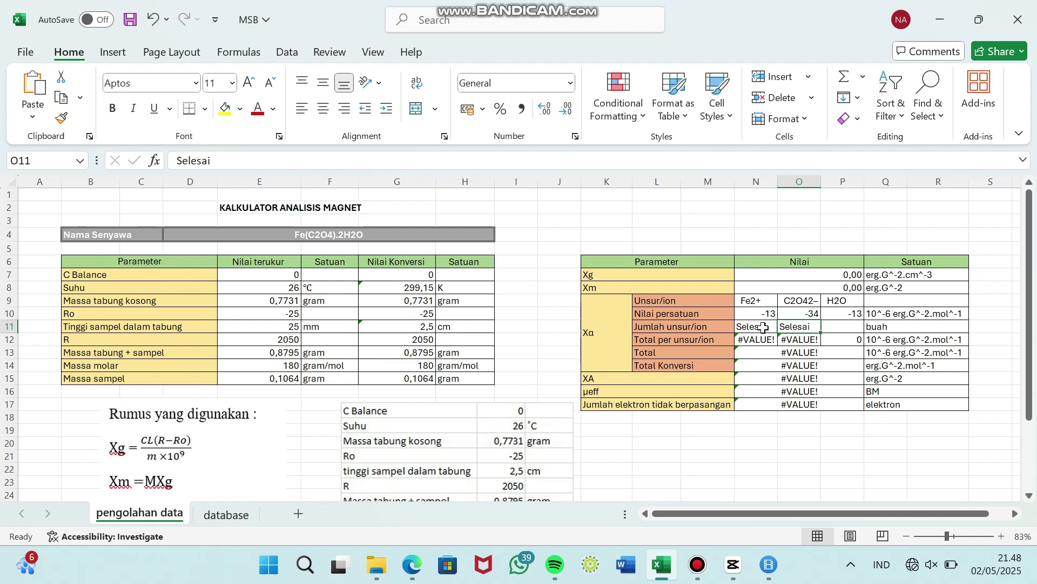
Step: Set the Jumlah unsur/ion to 1 for Fe2+ in N11 and 1 for C2O42− in O11, replacing the Selesai text
key(Left)
text(1)
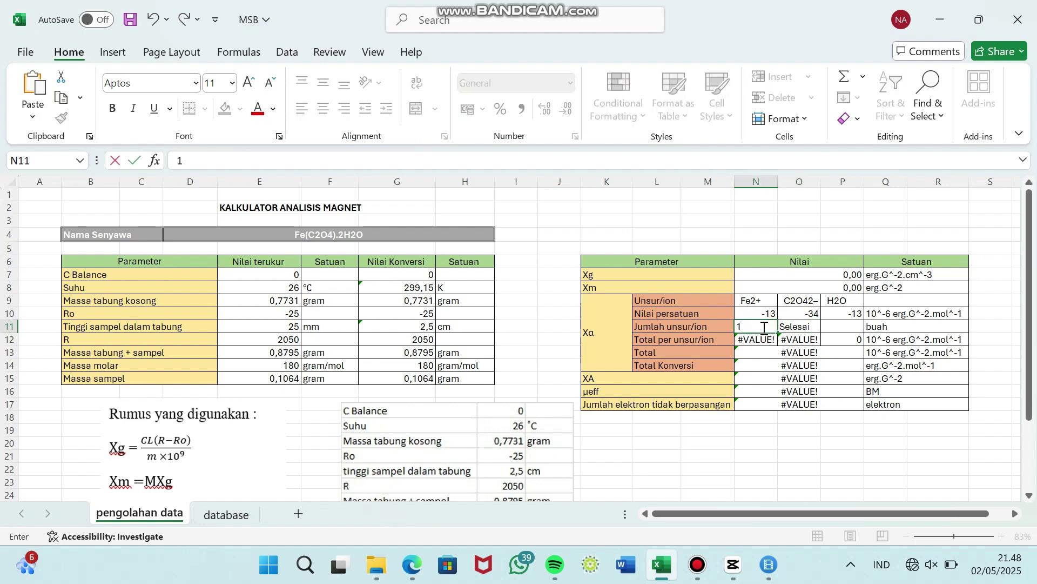
key(Return)
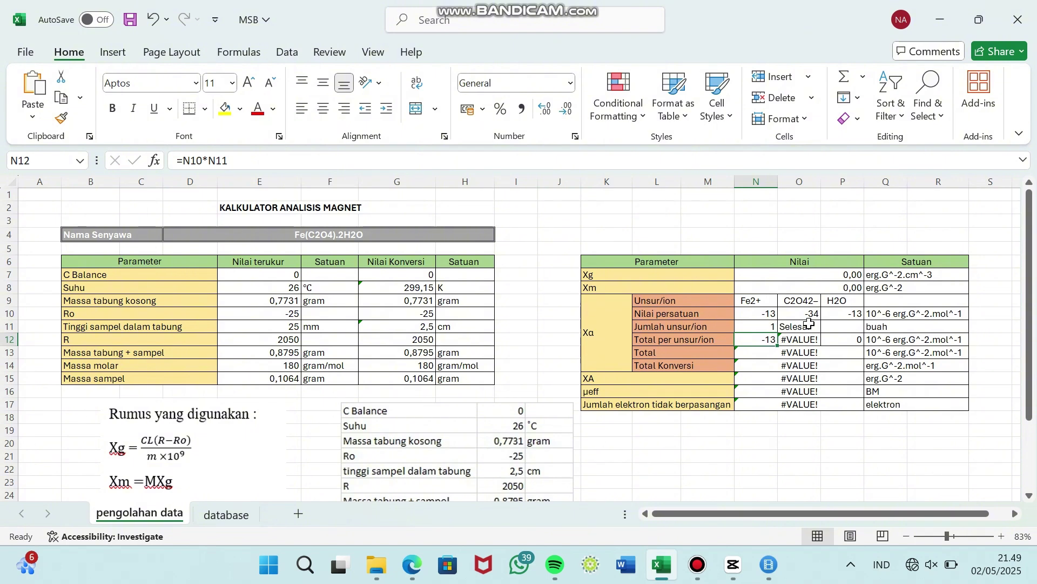
key(Right)
key(Up)
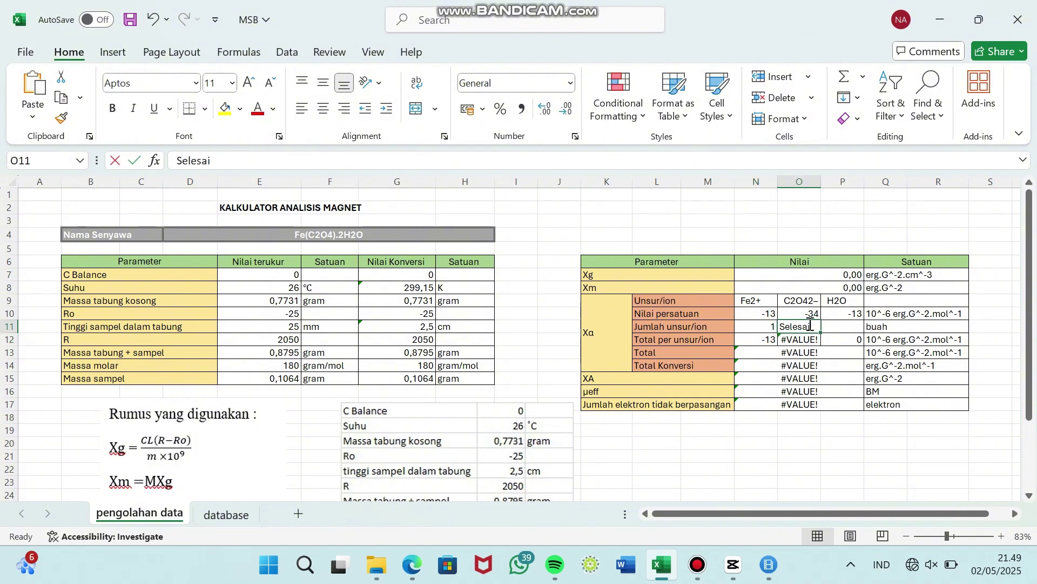
text(1)
key(Return)
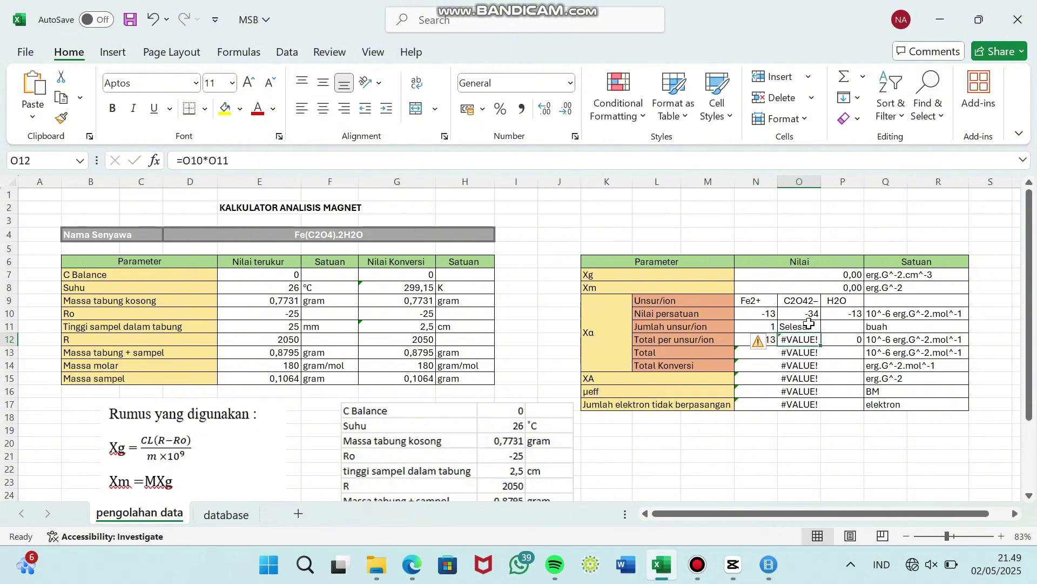
key(Up)
text(1)
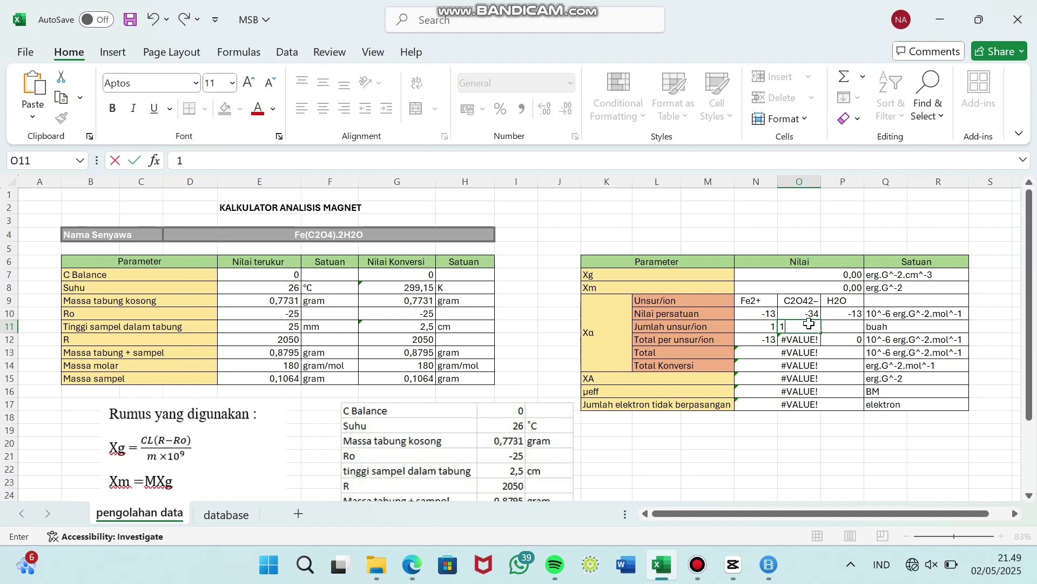
key(Return)
Step: Set the Jumlah unsur/ion for H2O in cell P11 to 2
click(843, 329)
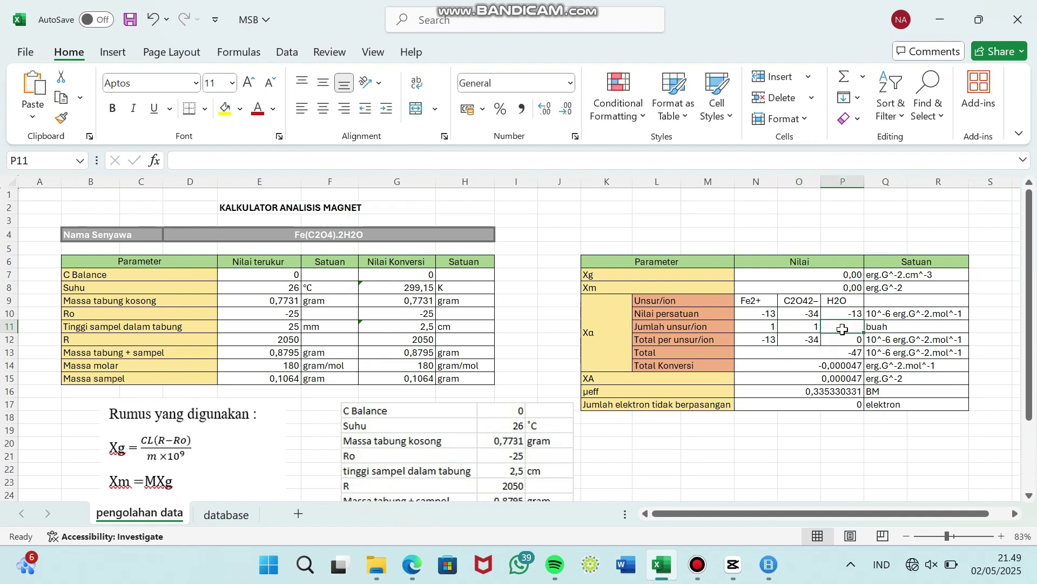
text(2)
key(Return)
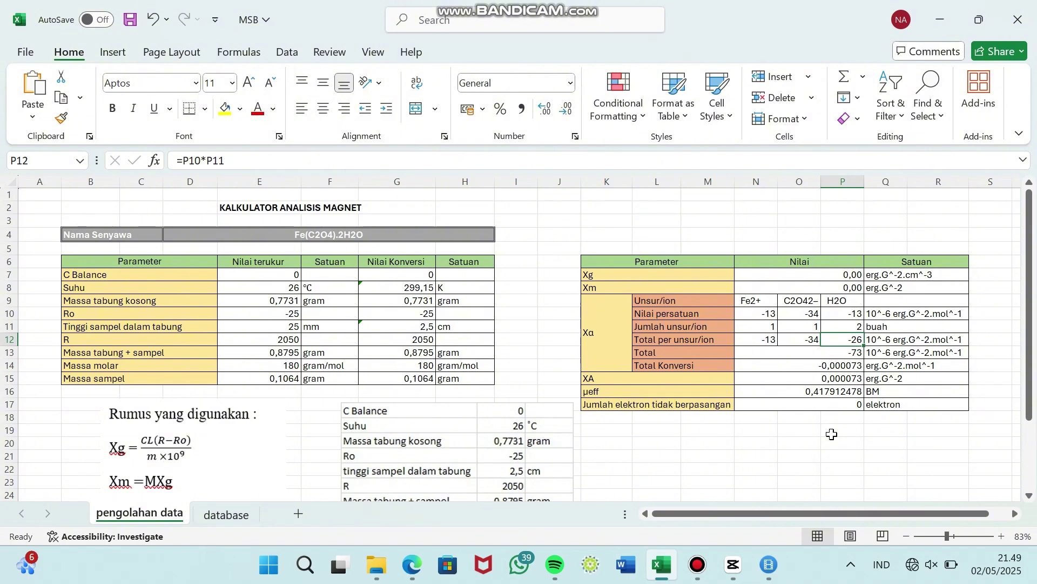
scroll(832, 434, down, 1)
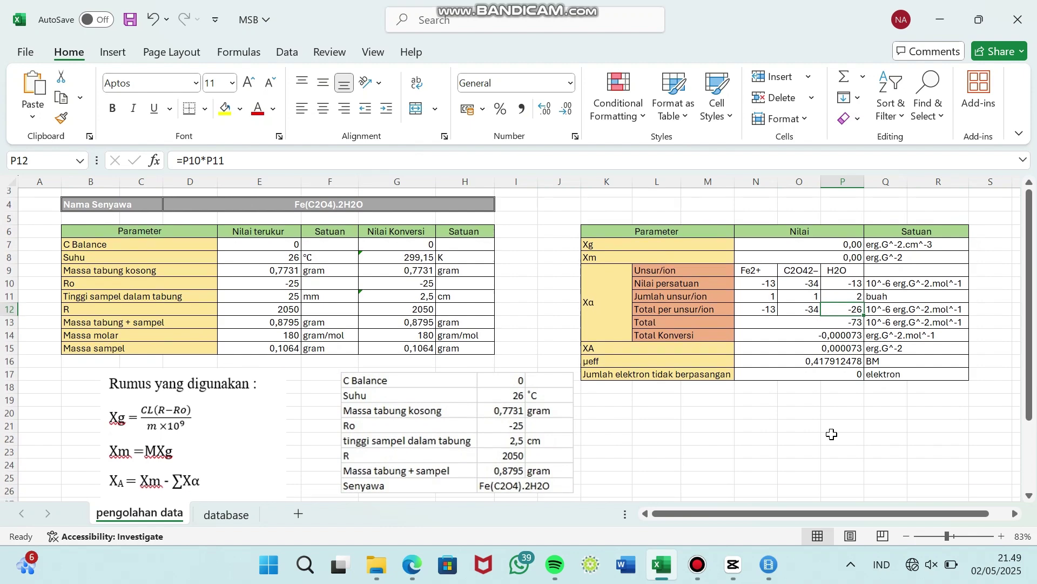
scroll(832, 434, up, 1)
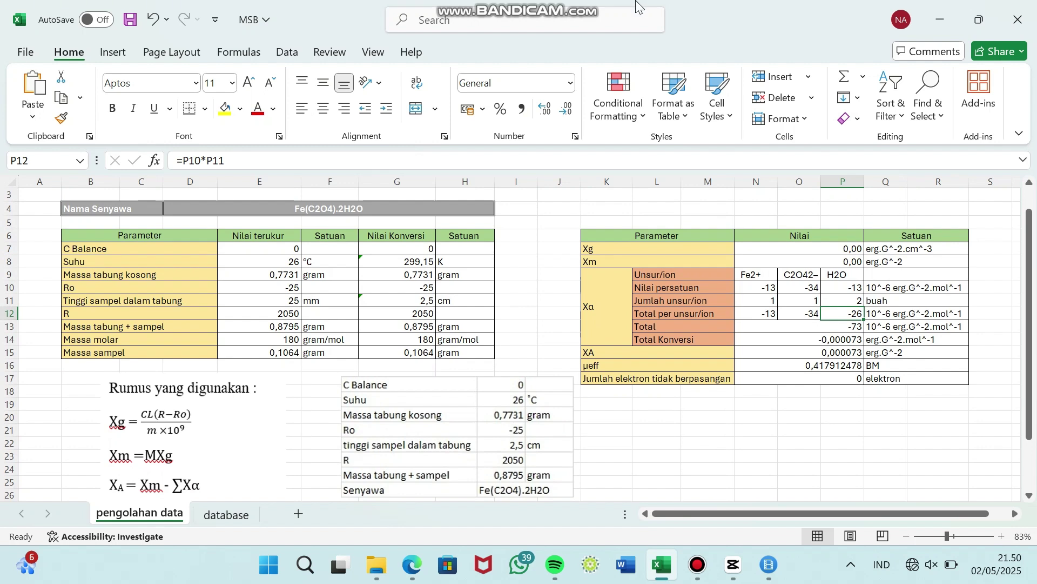
mouse_move(648, 8)
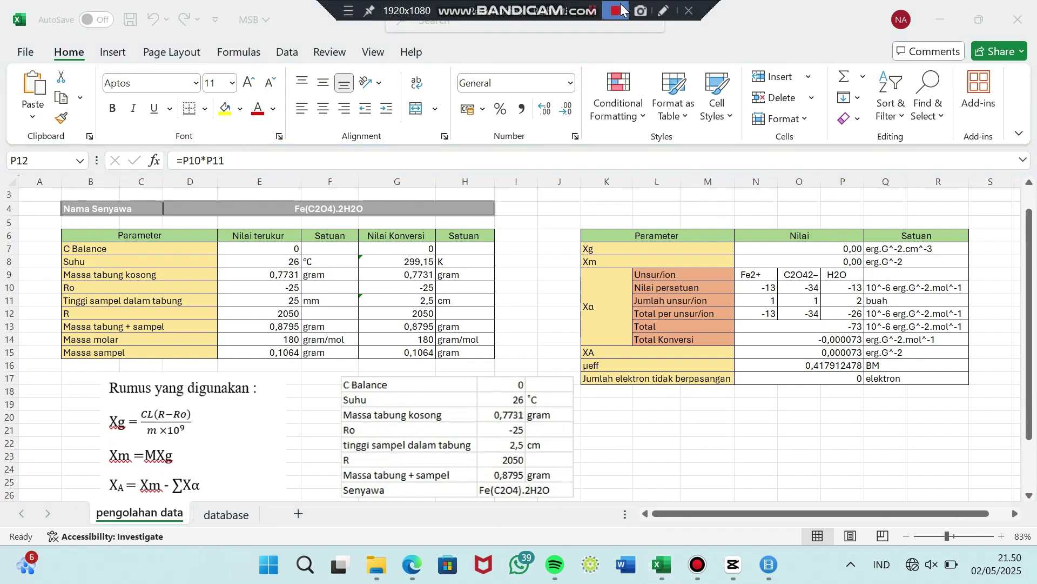